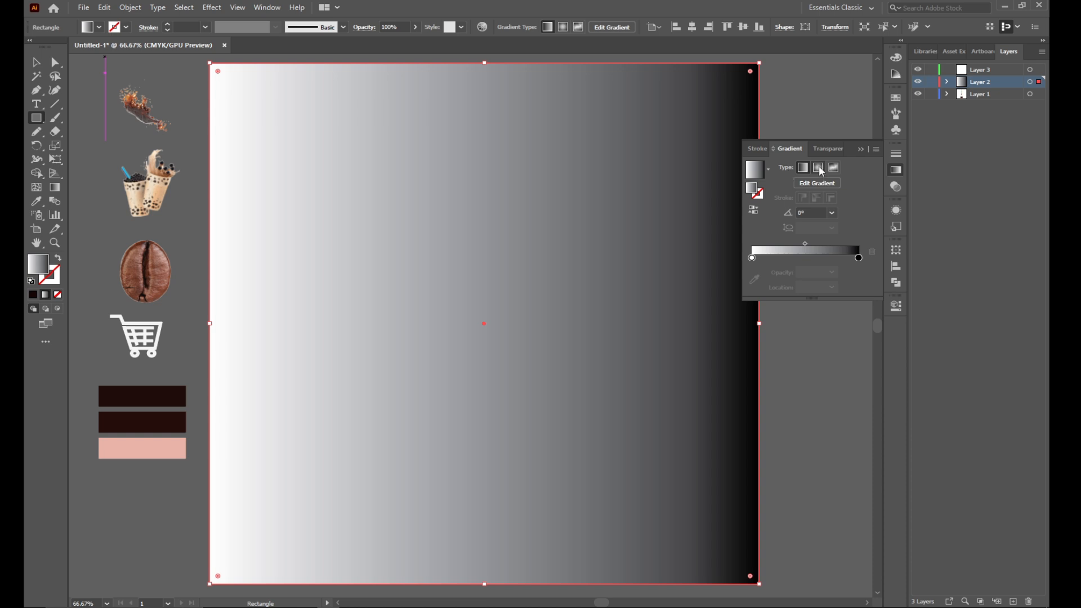
Make the background gradient radial, sampling its inner stop from the middle dark brown swatch and its outer stop from the upper one.
click(752, 257)
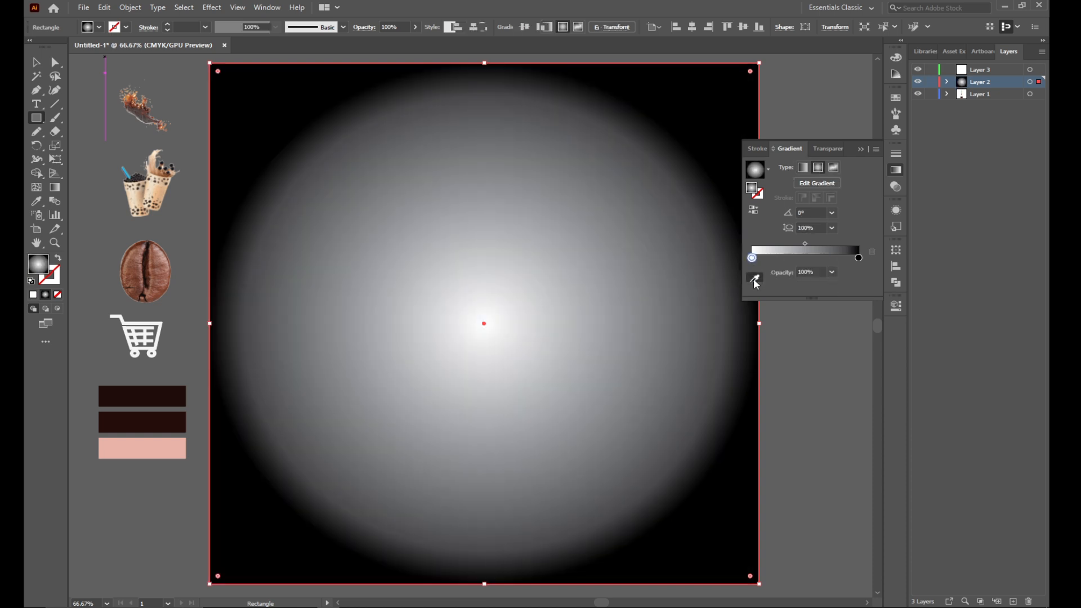
click(754, 278)
click(142, 422)
click(859, 243)
click(754, 266)
click(137, 390)
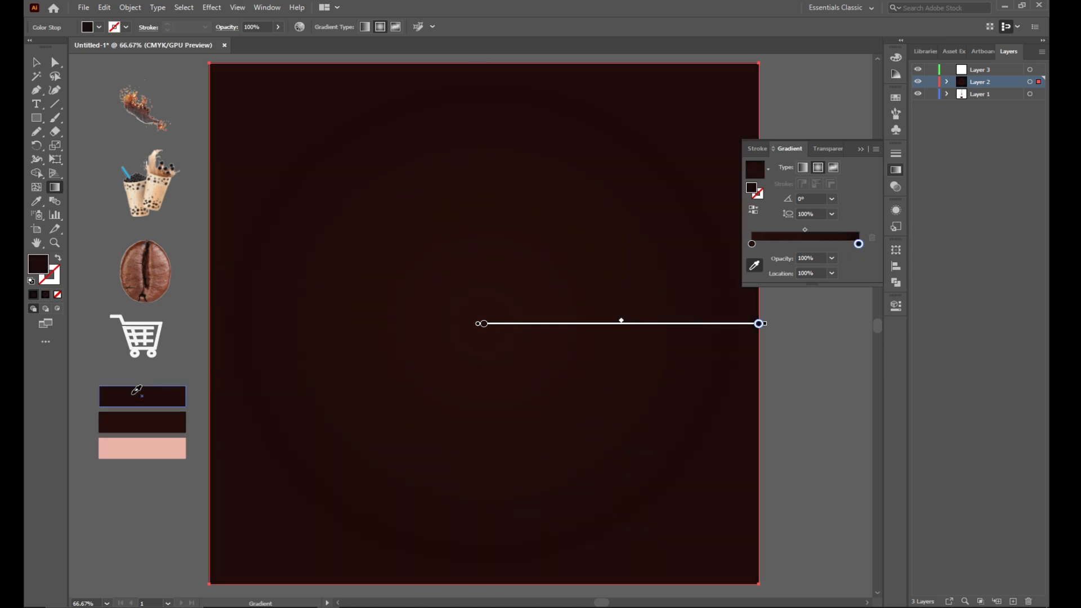
Lighten the gradient's inner stop to a warmer brown with magenta at 81% and black at 75%.
click(752, 243)
double_click(753, 245)
drag(809, 332, 805, 332)
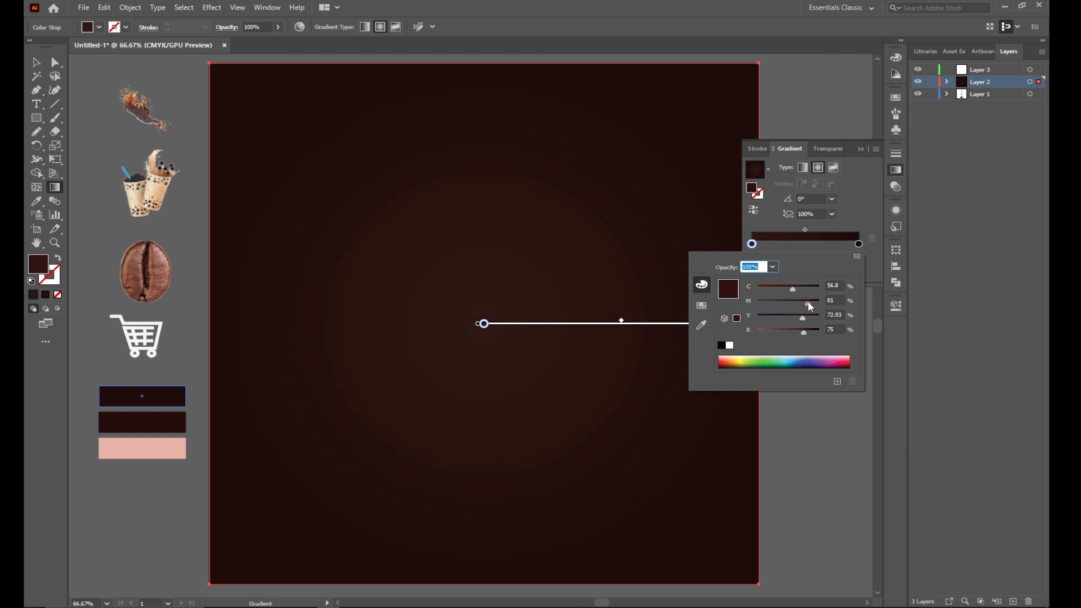
Darken the gradient's outer stop to nearly black by raising its black value to 96%.
click(859, 244)
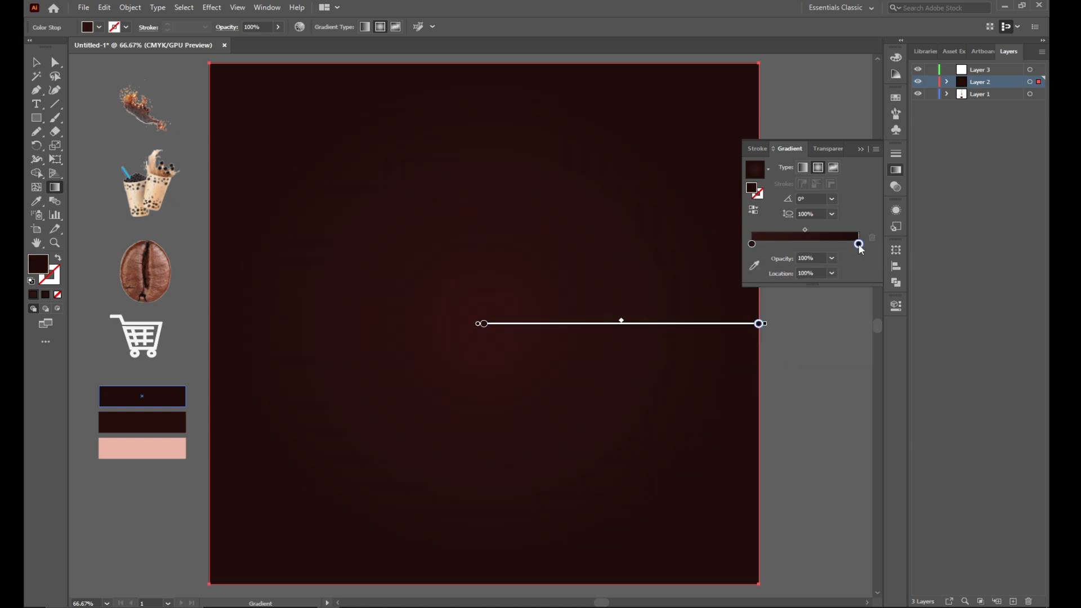
double_click(859, 244)
drag(813, 332, 809, 309)
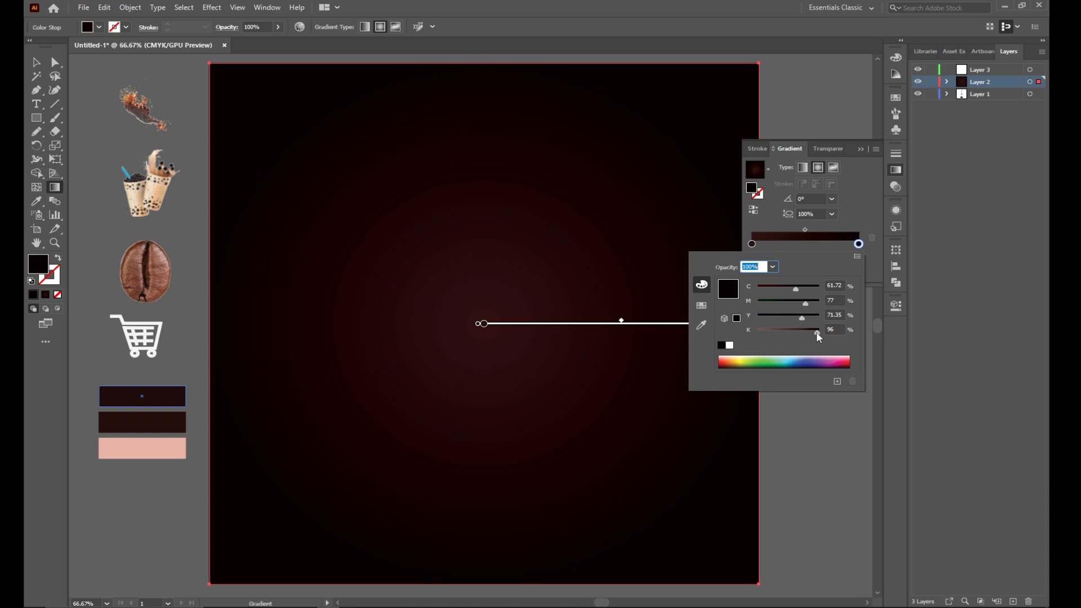
click(866, 150)
click(865, 151)
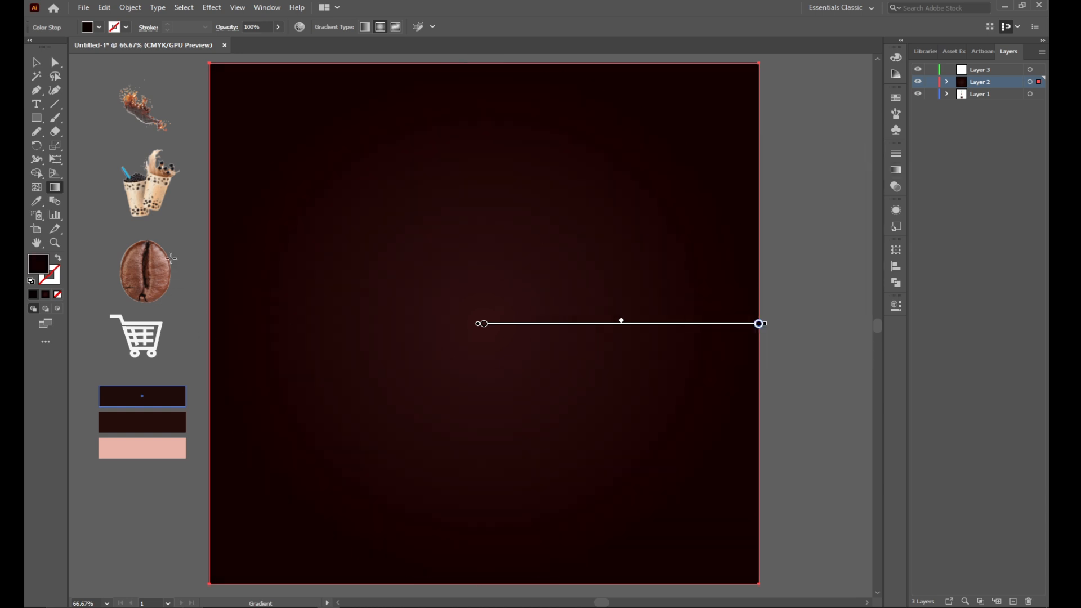
Place the coffee bean image images.jpg from the artboard's upper corner across its full 1080 px width.
key(v)
click(173, 83)
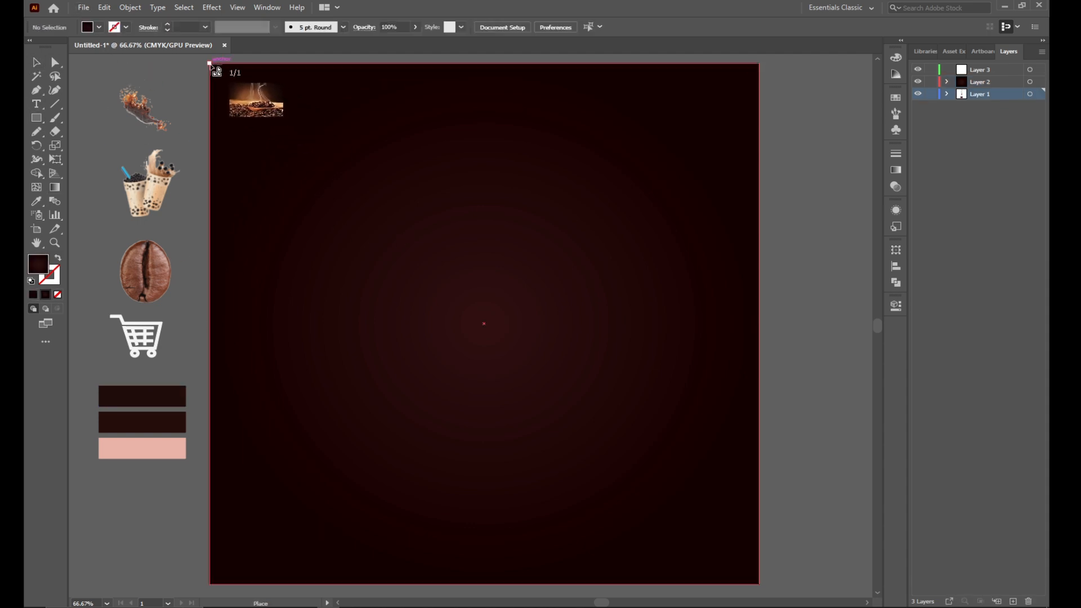
drag(210, 63, 760, 581)
Bring the placed coffee image to the front and move Layer 1 above Layer 2.
right_click(486, 297)
mouse_move(563, 392)
click(642, 389)
right_click(483, 264)
mouse_move(535, 361)
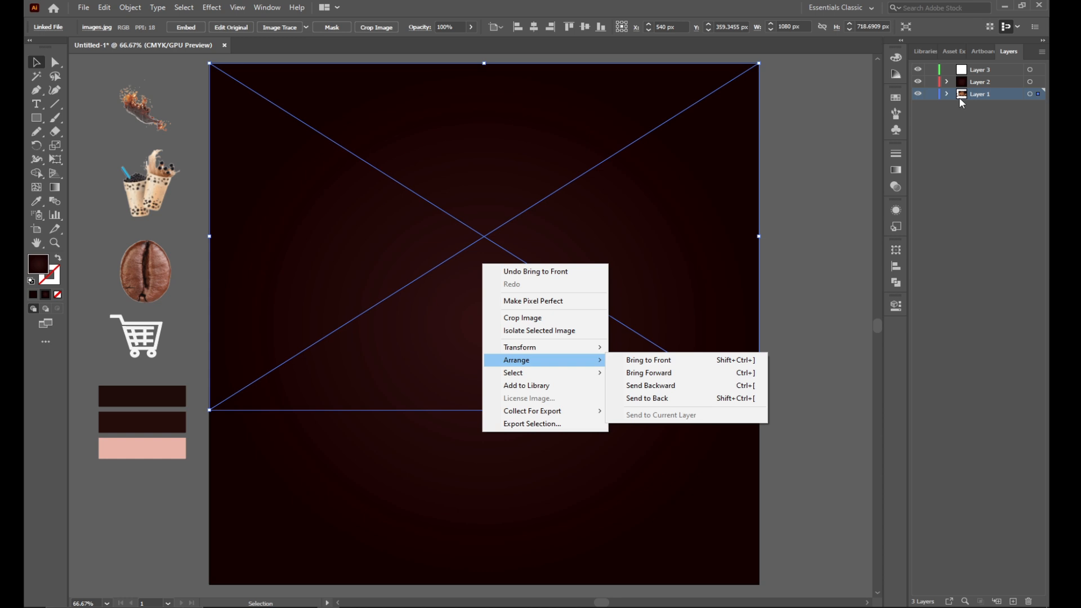
click(804, 183)
drag(982, 98, 983, 81)
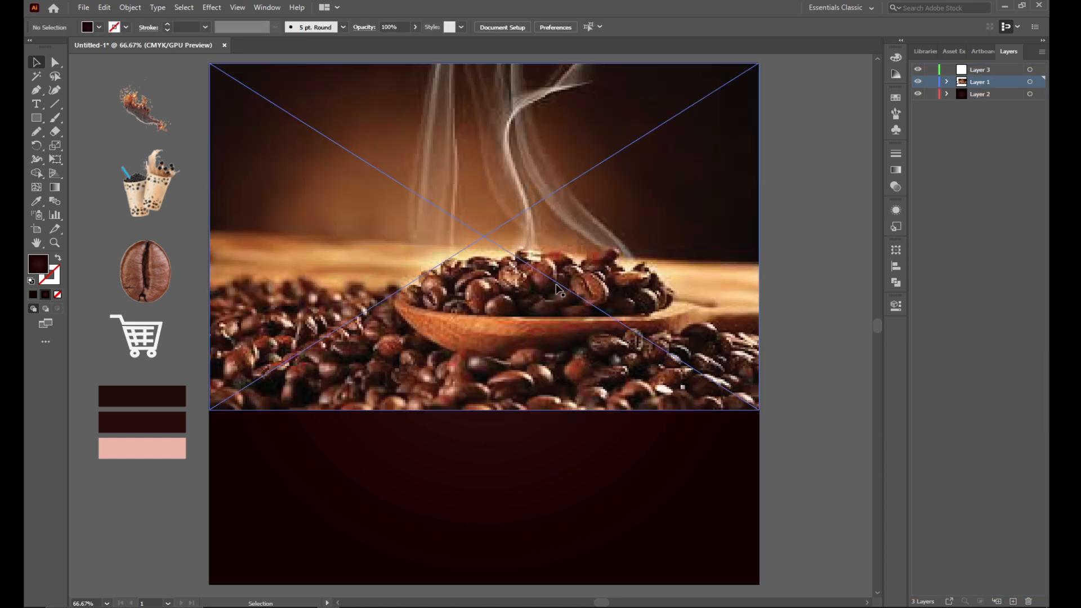
Stretch the coffee bean image down to the artboard's lower edge so it measures 1080 by 1080 px.
click(123, 259)
click(500, 234)
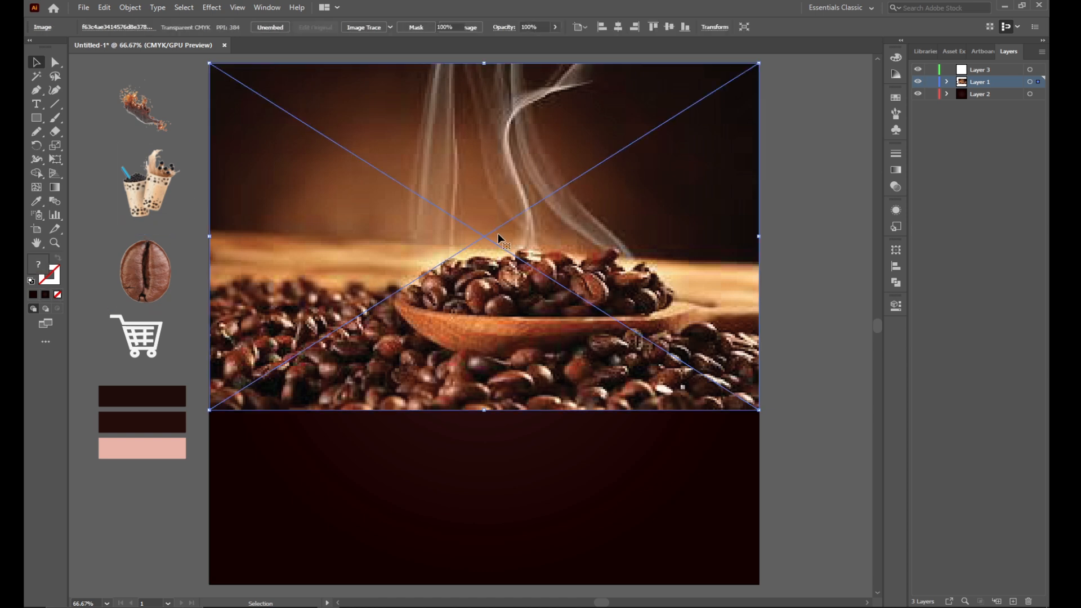
drag(485, 410, 485, 584)
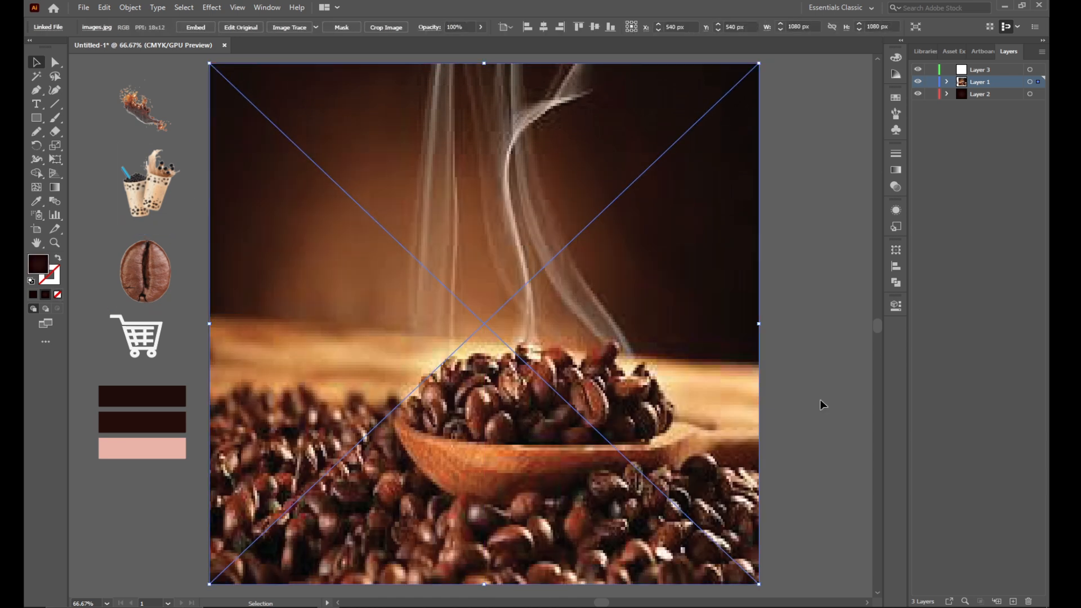
Reduce the coffee bean image's opacity to 8%.
click(895, 187)
click(865, 168)
drag(820, 178, 824, 181)
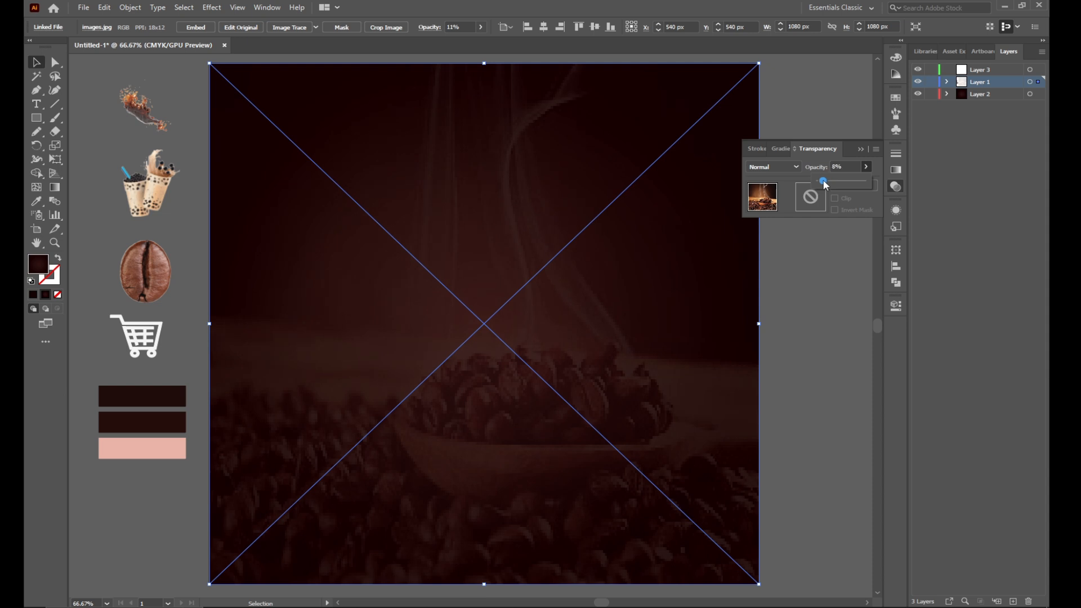
click(861, 148)
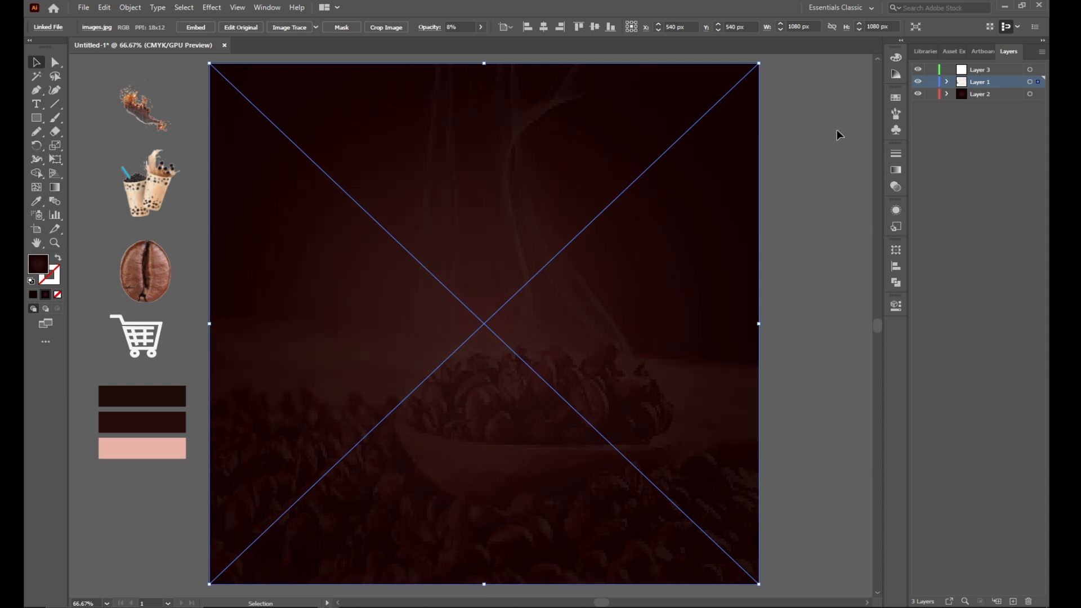
Lock Layer 2 and Layer 1, and unlock Layer 1 again.
click(932, 95)
click(827, 101)
click(930, 93)
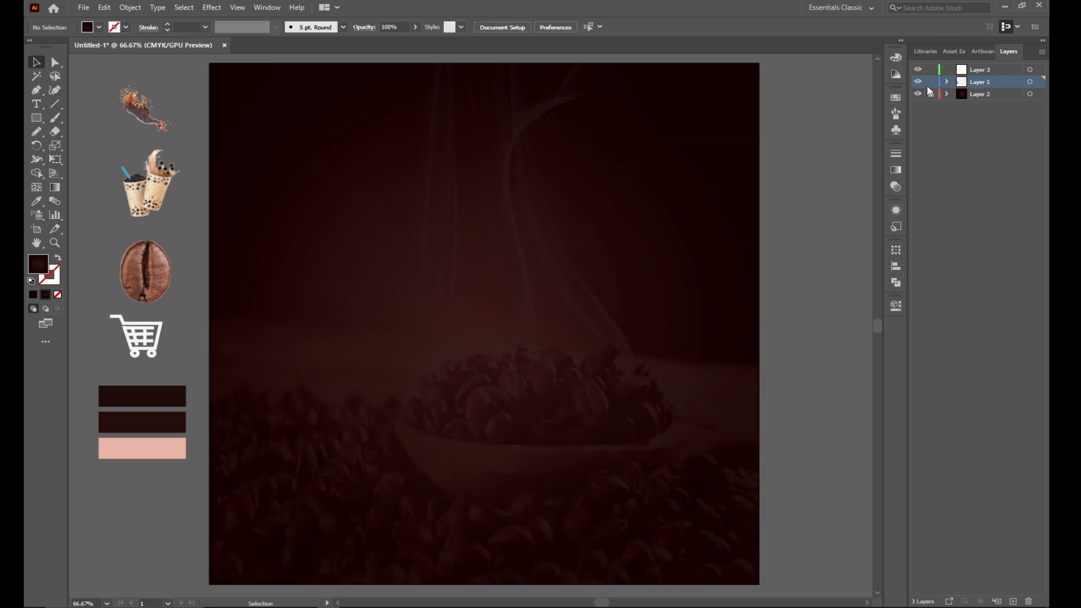
click(975, 70)
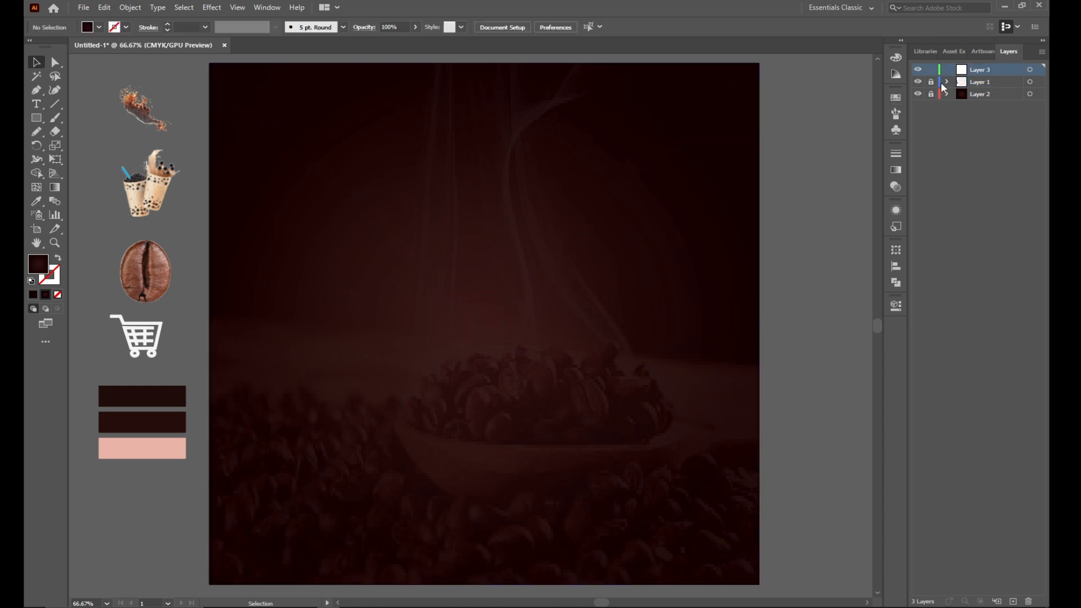
click(967, 85)
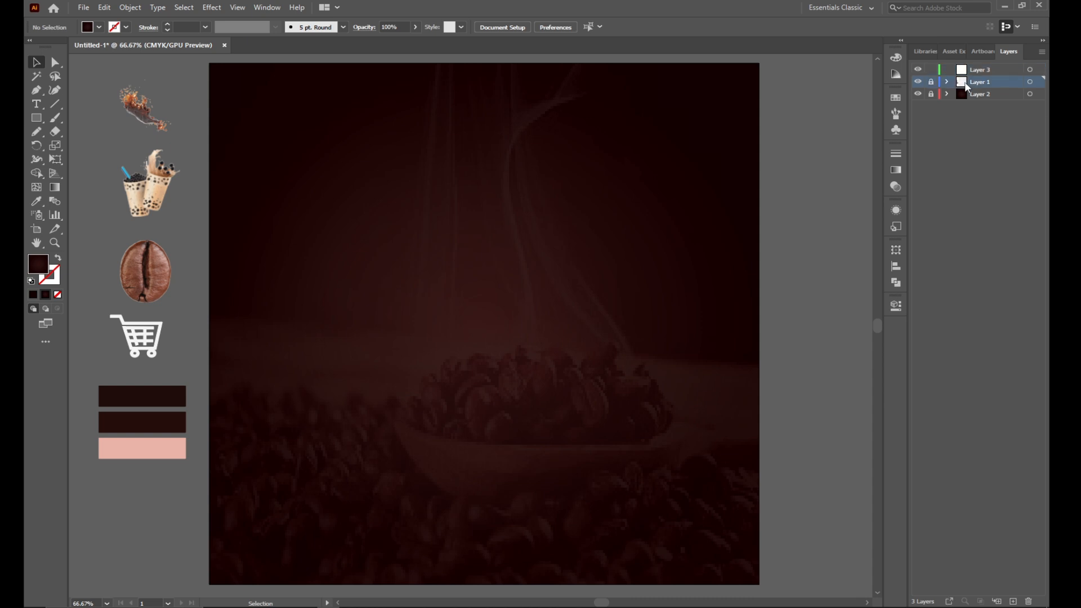
click(944, 69)
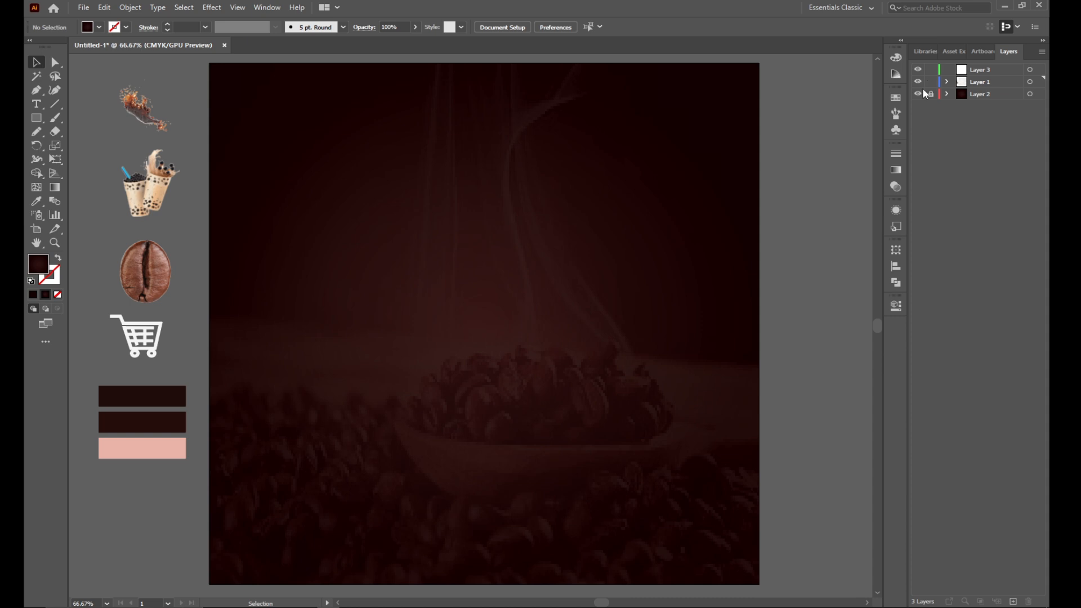
Cut the faded coffee image from Layer 1, unlock Layer 2 and paste the image in place there.
click(470, 180)
click(1012, 84)
drag(1011, 82, 627, 150)
click(975, 93)
click(931, 94)
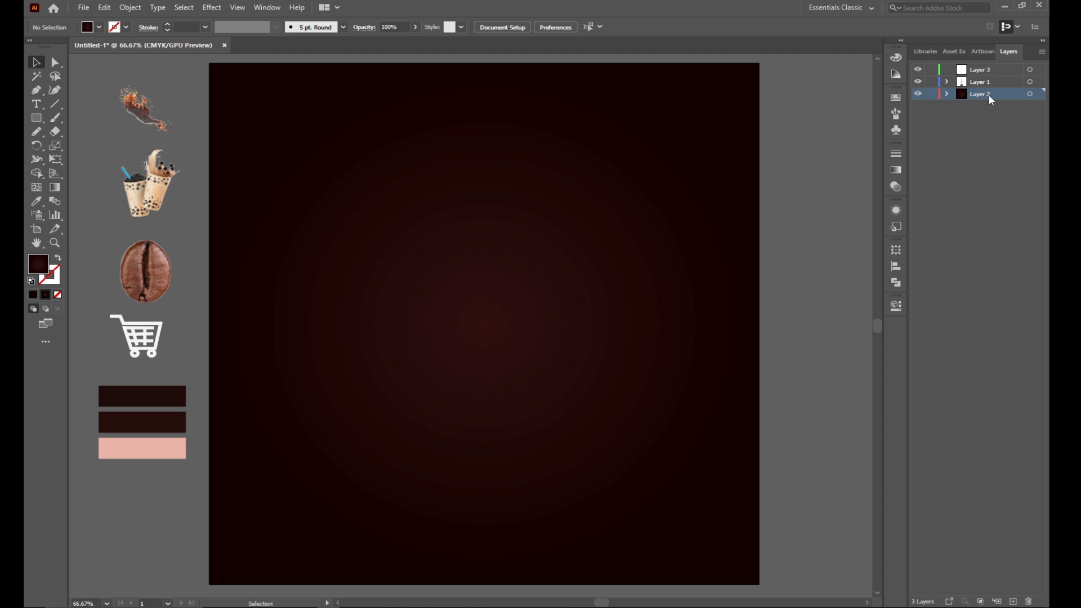
click(588, 180)
key(a)
drag(588, 179, 603, 178)
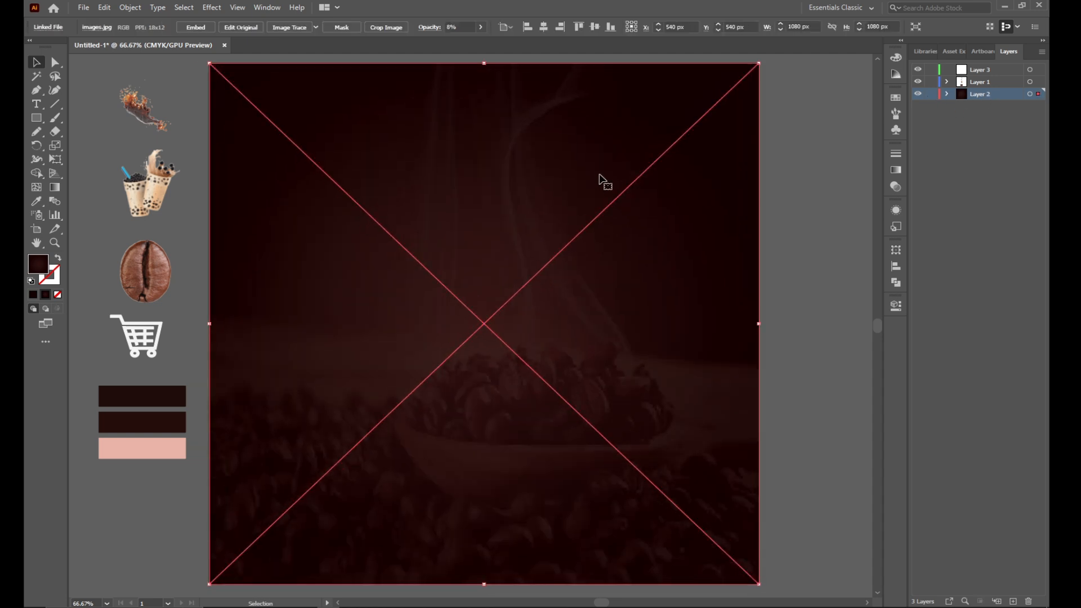
Lock Layer 2 with the finished background and make Layer 1 the active layer.
click(932, 94)
click(970, 84)
click(931, 95)
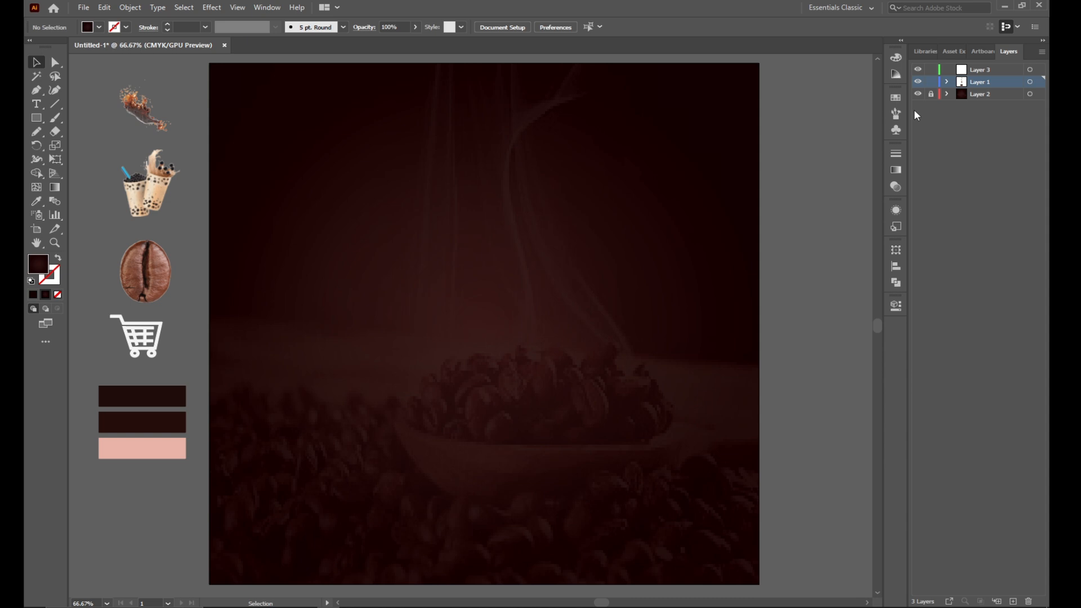
Draw a tall narrow rectangle hanging from the artboard's upper edge, right of centre, and fill it with the sampled pink swatch colour.
click(34, 120)
scroll(562, 63, up, 1)
drag(563, 73, 671, 460)
scroll(682, 389, down, 1)
scroll(682, 389, up, 1)
key(i)
click(154, 439)
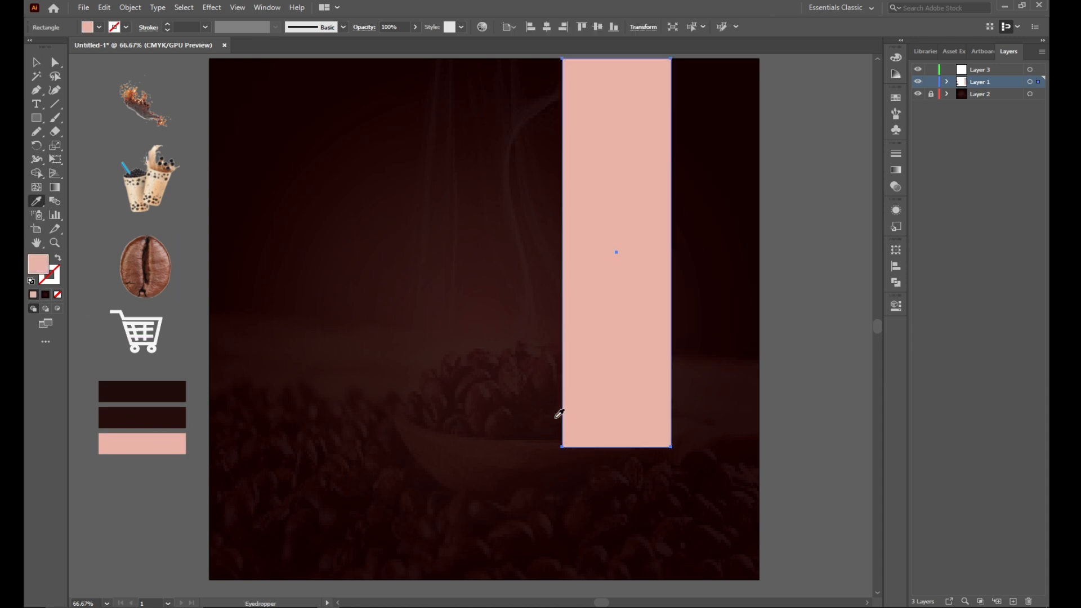
Round the pink rectangle's two lower corners fully so it ends in a semicircle.
click(57, 63)
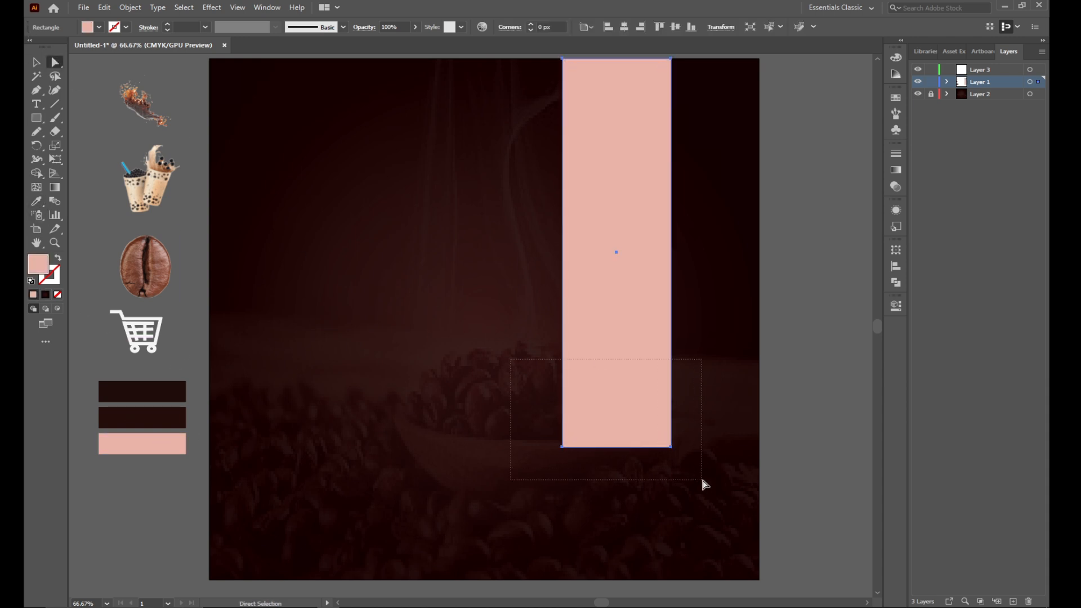
click(579, 448)
drag(571, 440, 603, 366)
key(v)
click(212, 88)
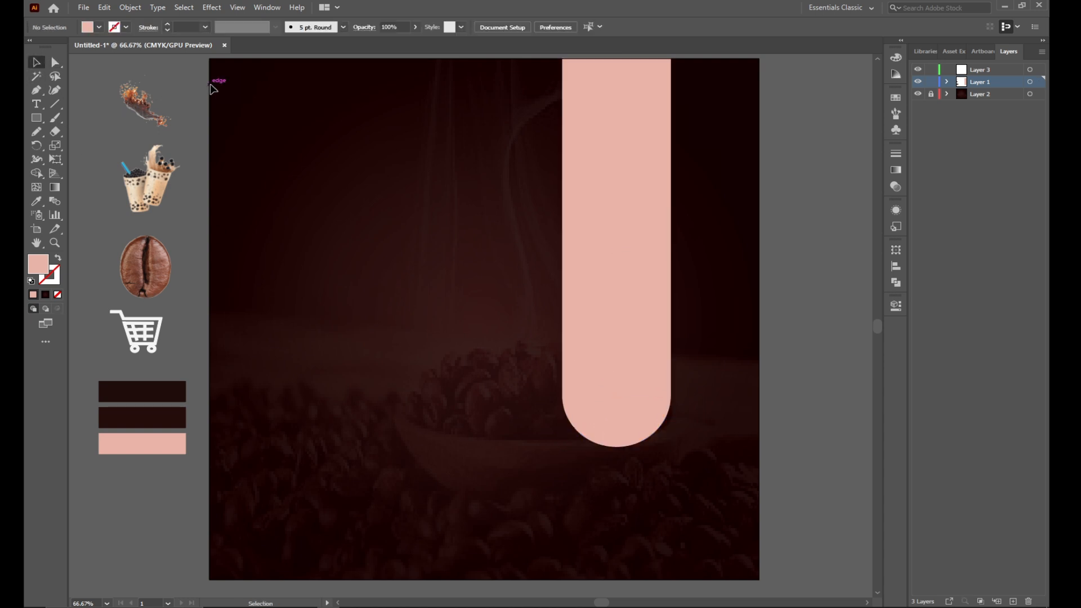
Move the bubble tea cups image onto the lower part of the pink strip and bring it to the front.
drag(158, 197, 632, 335)
right_click(632, 334)
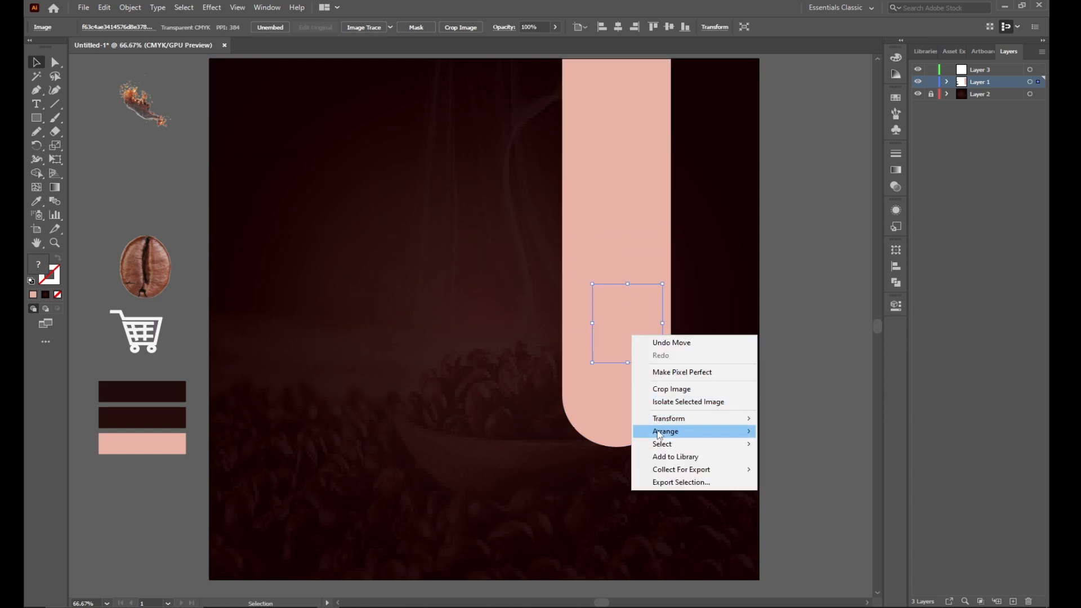
click(769, 433)
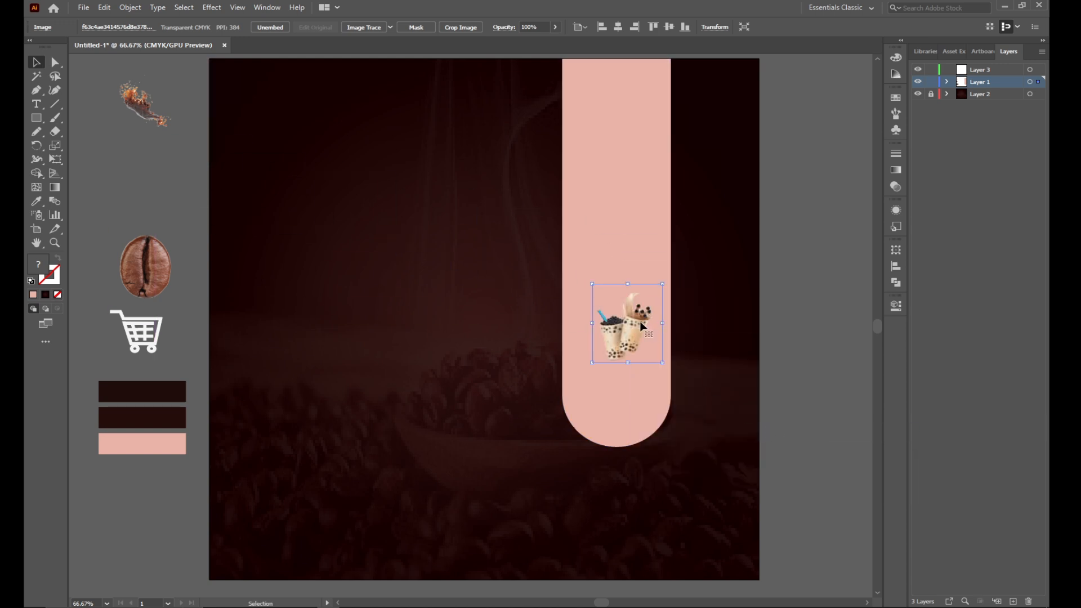
Try to reflect the bubble tea cups as a copy across the vertical axis.
drag(36, 144, 73, 160)
double_click(36, 144)
click(474, 382)
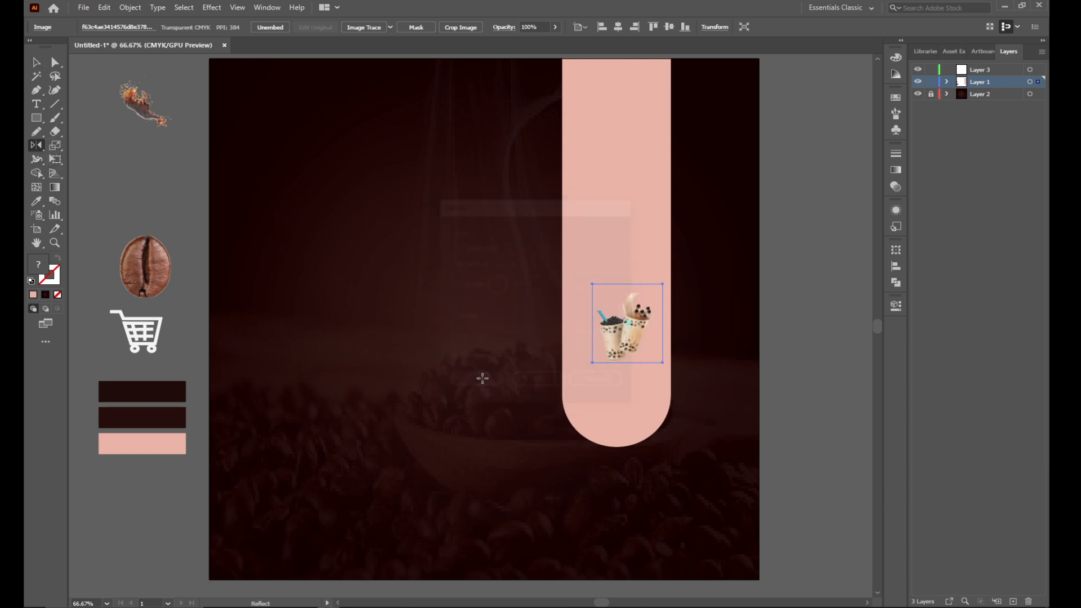
key(ctrl+z)
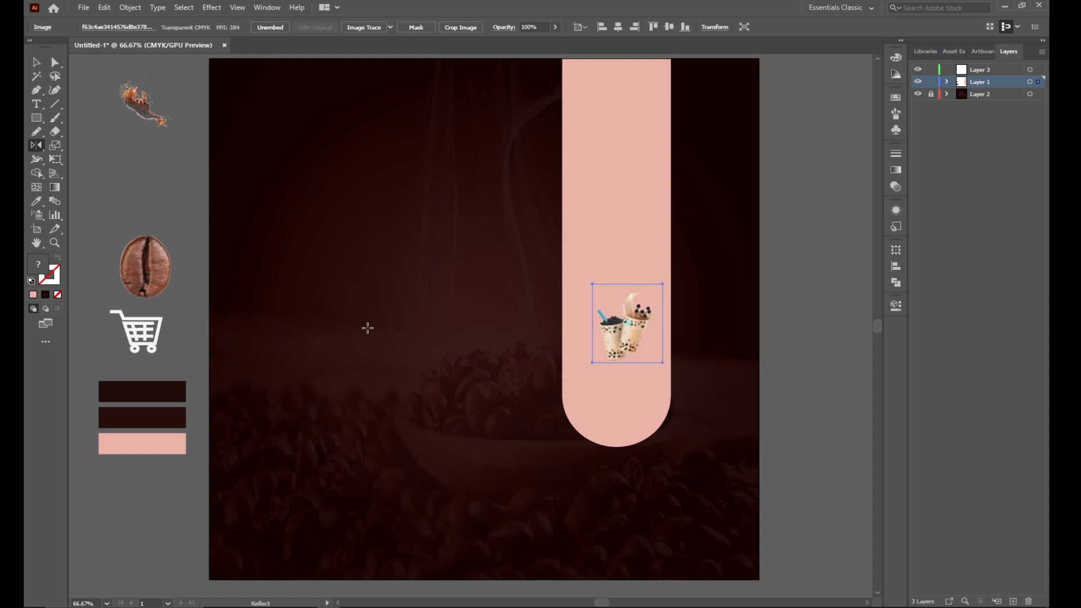
Reflect the bubble tea cups image itself across the vertical axis.
double_click(39, 145)
click(521, 381)
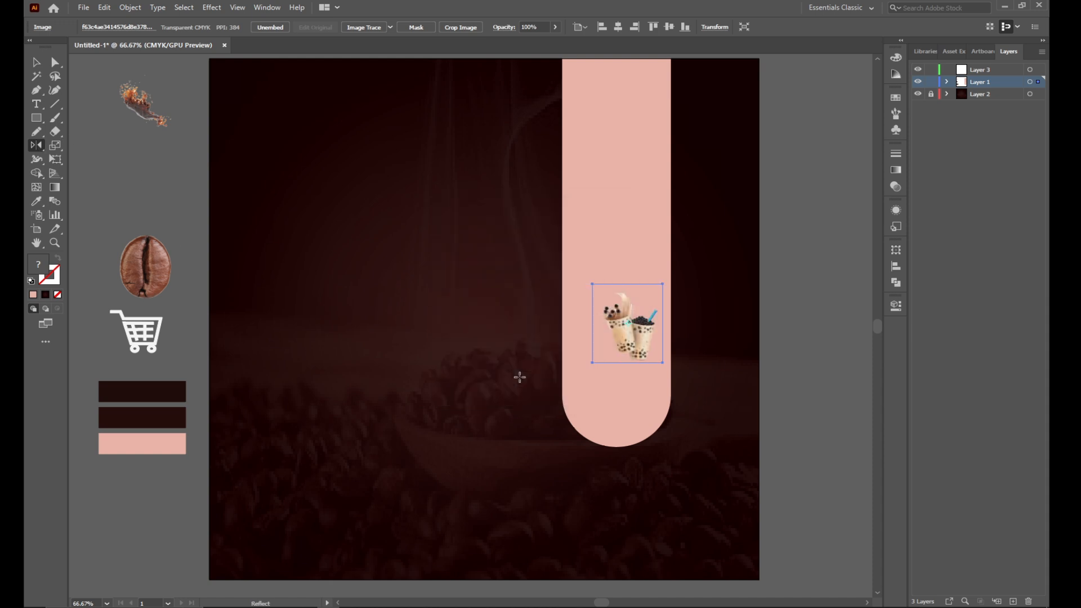
click(36, 62)
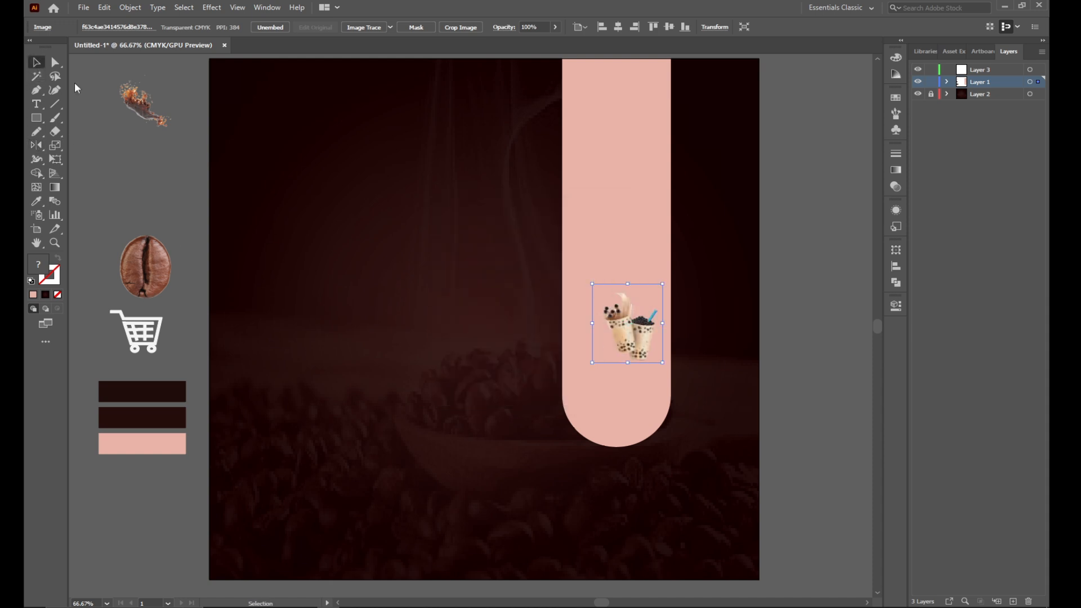
Enlarge the bubble tea cups, shift them over the pink strip and tilt them counterclockwise so the splashing cup leans outward.
drag(592, 284, 388, 174)
drag(527, 248, 560, 266)
drag(413, 178, 357, 150)
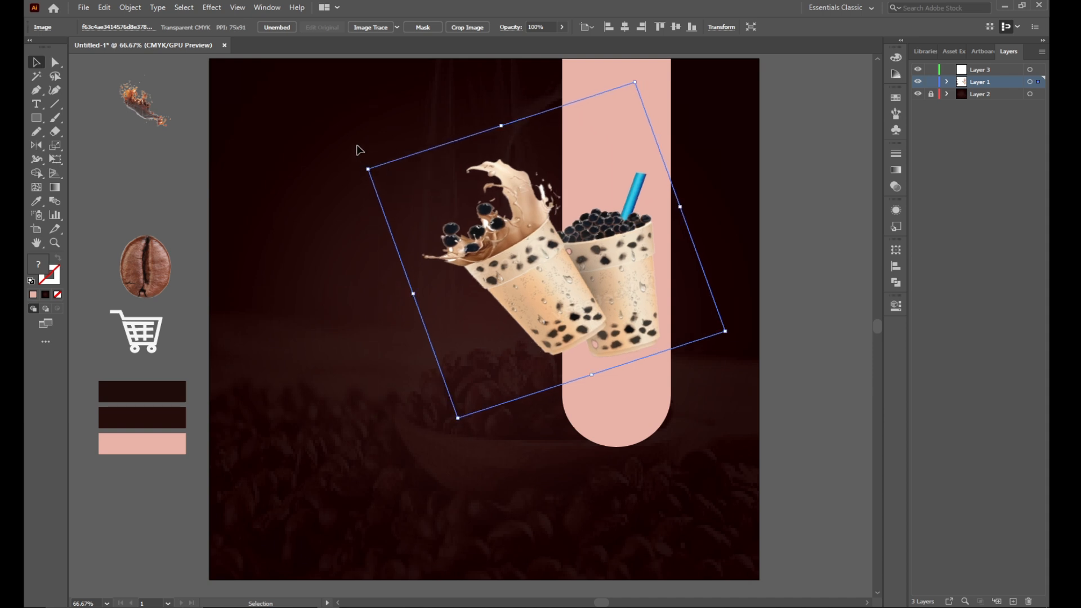
click(359, 150)
Reflect the coffee splash image beside the artboard across the vertical axis.
click(147, 116)
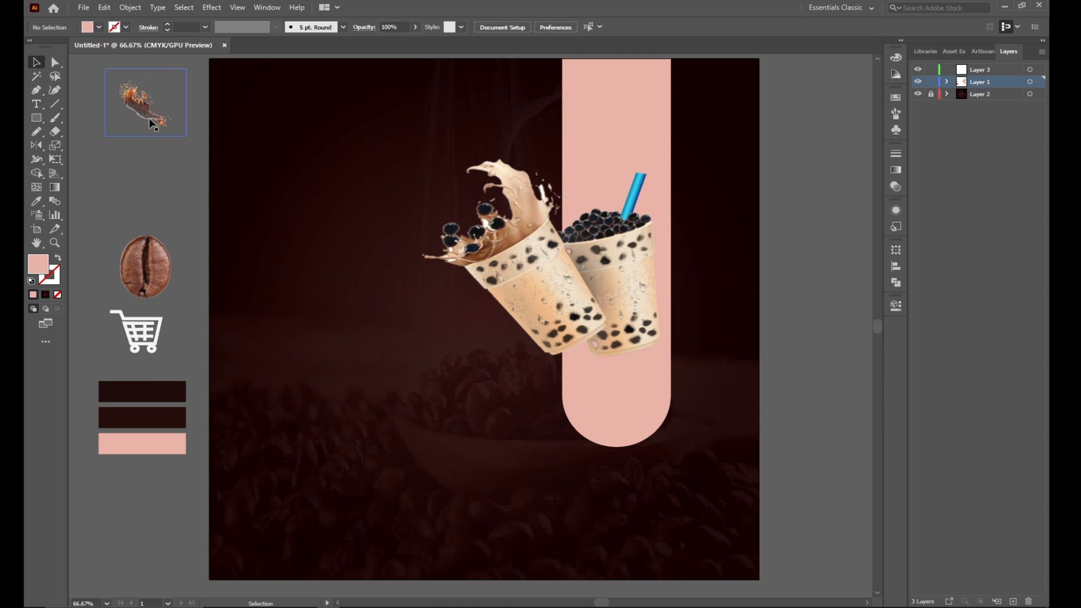
double_click(36, 146)
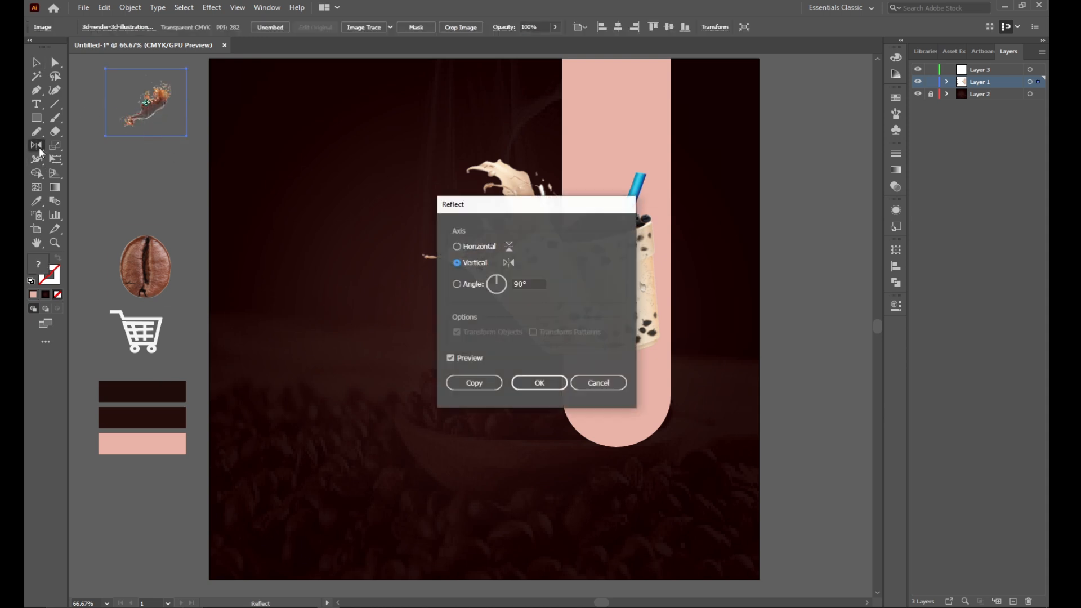
click(549, 383)
click(36, 62)
Move the coffee splash behind the bubble tea cups and enlarge it to span roughly both cups.
drag(144, 103, 601, 301)
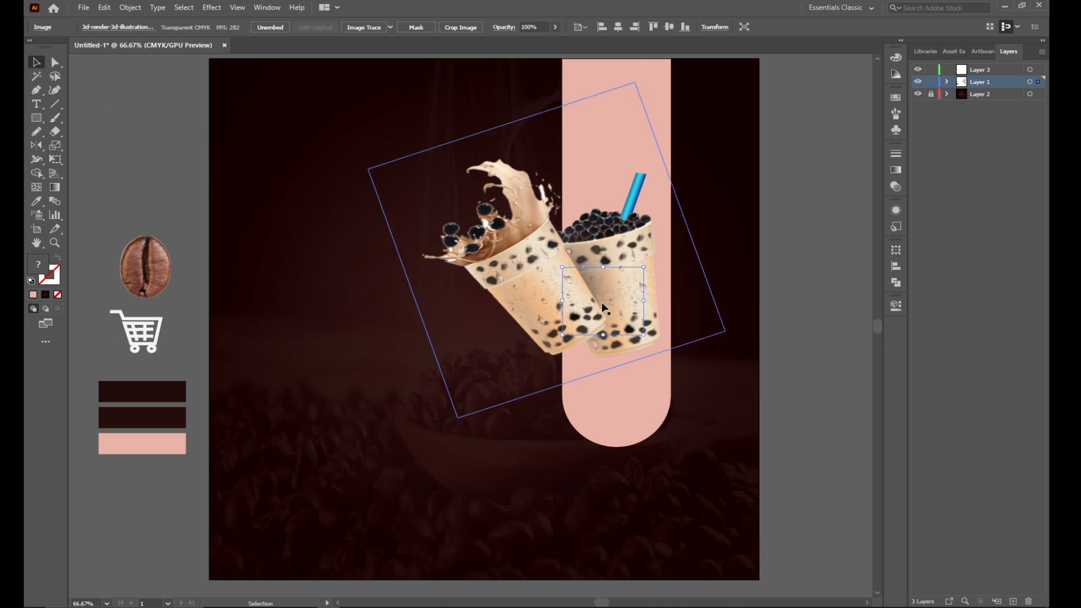
drag(562, 335, 452, 398)
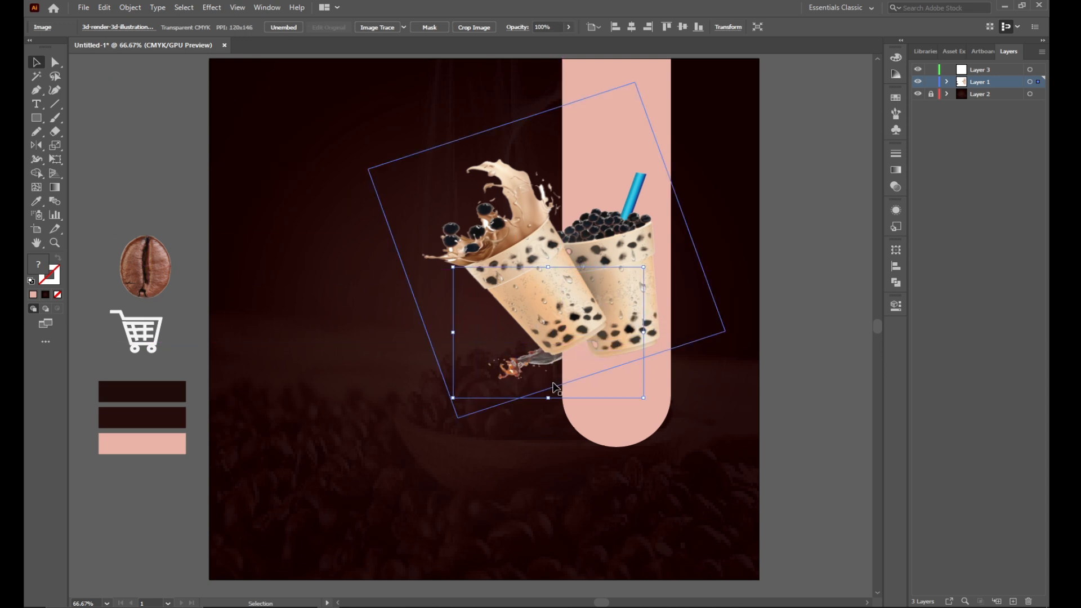
drag(644, 267, 697, 190)
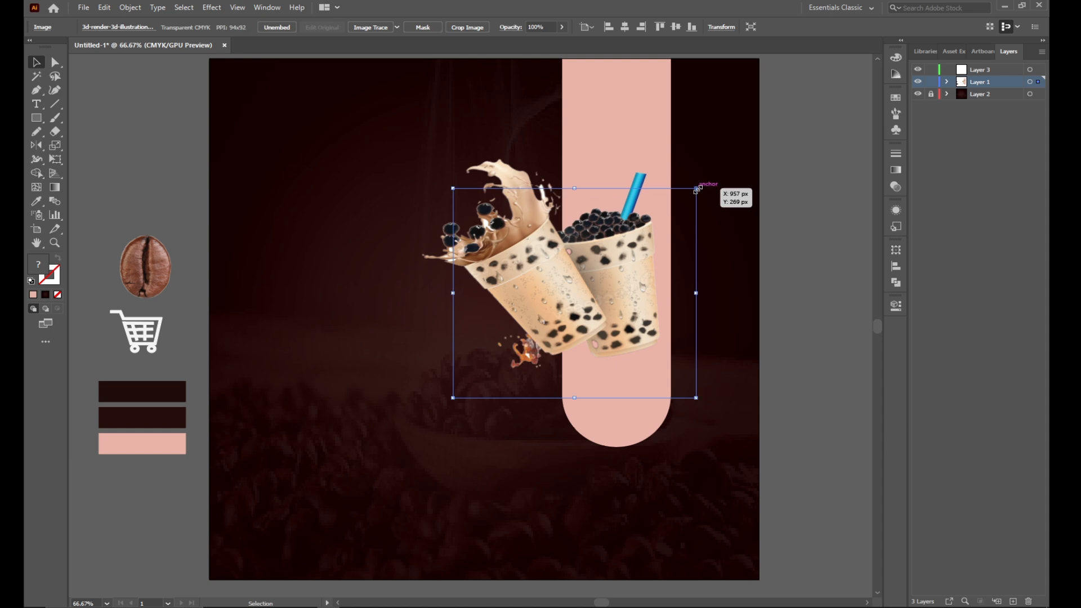
Bring the coffee splash image in front of the bubble tea cups and move it over them.
drag(450, 401, 414, 465)
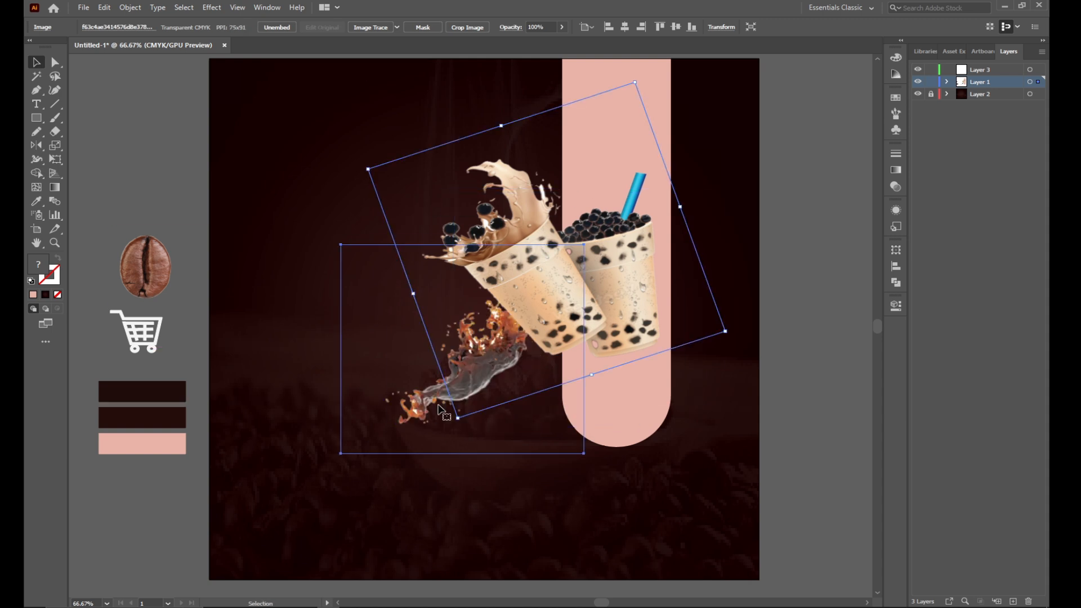
right_click(440, 407)
mouse_move(472, 502)
click(585, 500)
drag(502, 366, 609, 294)
Enlarge the coffee splash and center it across both bubble tea cups.
drag(422, 343, 435, 386)
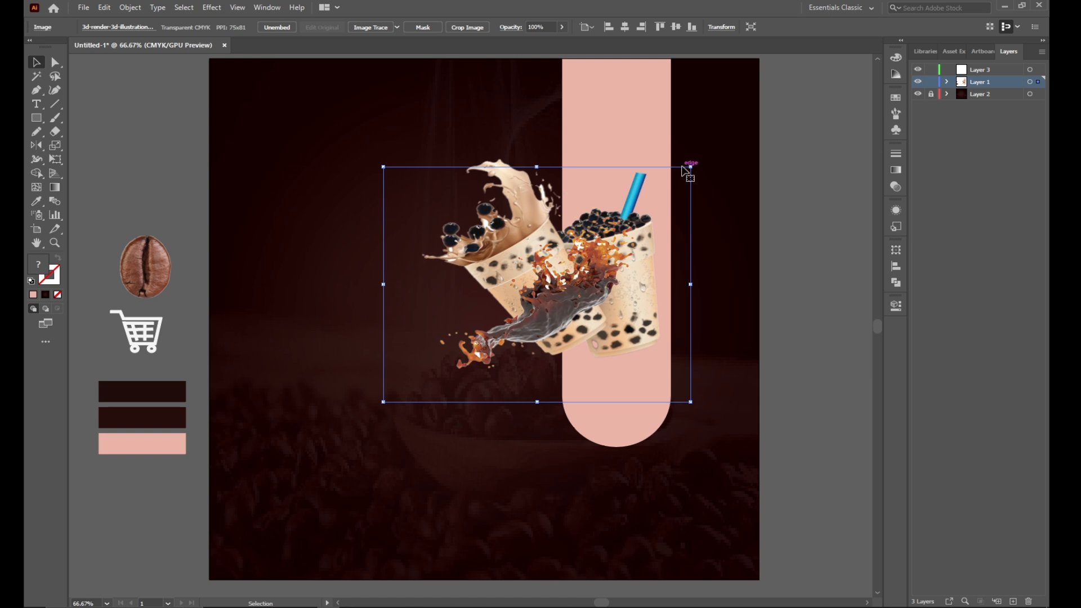
drag(690, 168, 726, 122)
drag(660, 241, 677, 246)
drag(742, 407, 759, 429)
drag(592, 297, 565, 274)
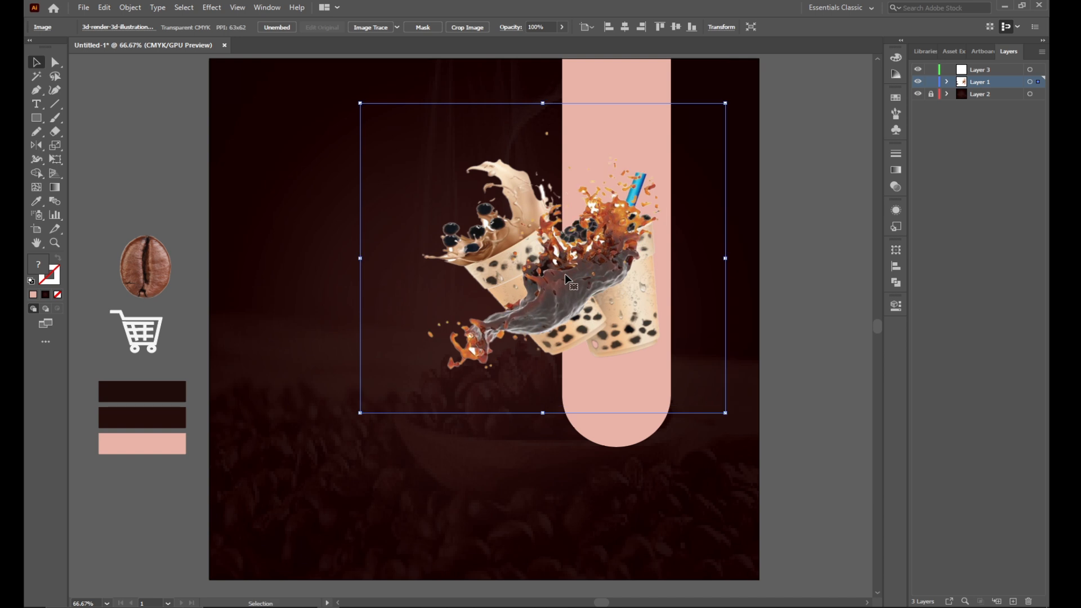
click(341, 285)
click(630, 342)
click(338, 222)
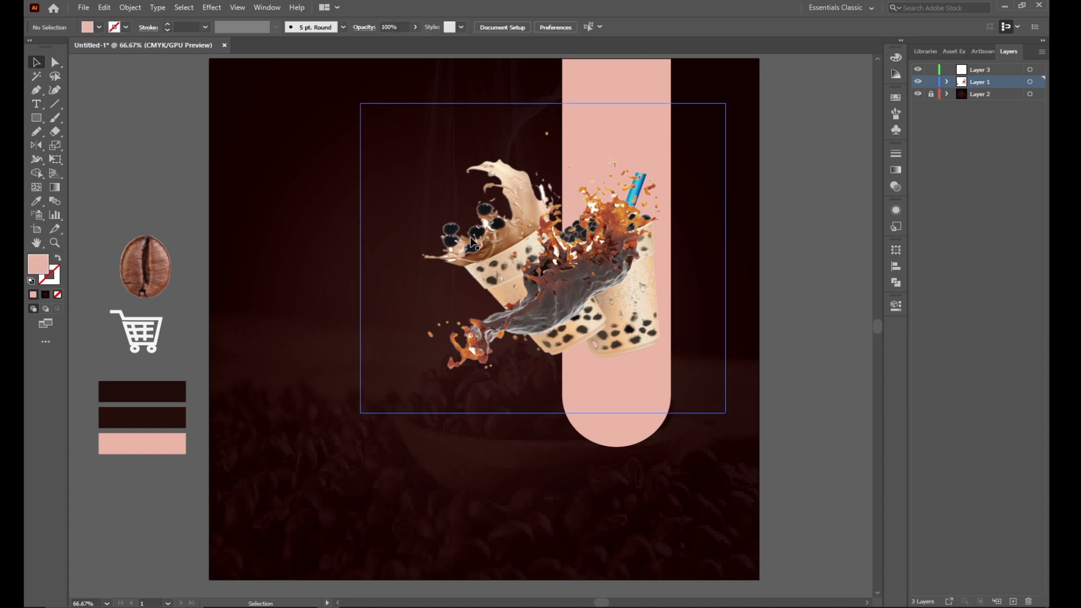
Move the coffee splash down below the cups and bring the bubble tea cups image to the front.
drag(473, 242, 488, 406)
right_click(510, 219)
mouse_move(539, 324)
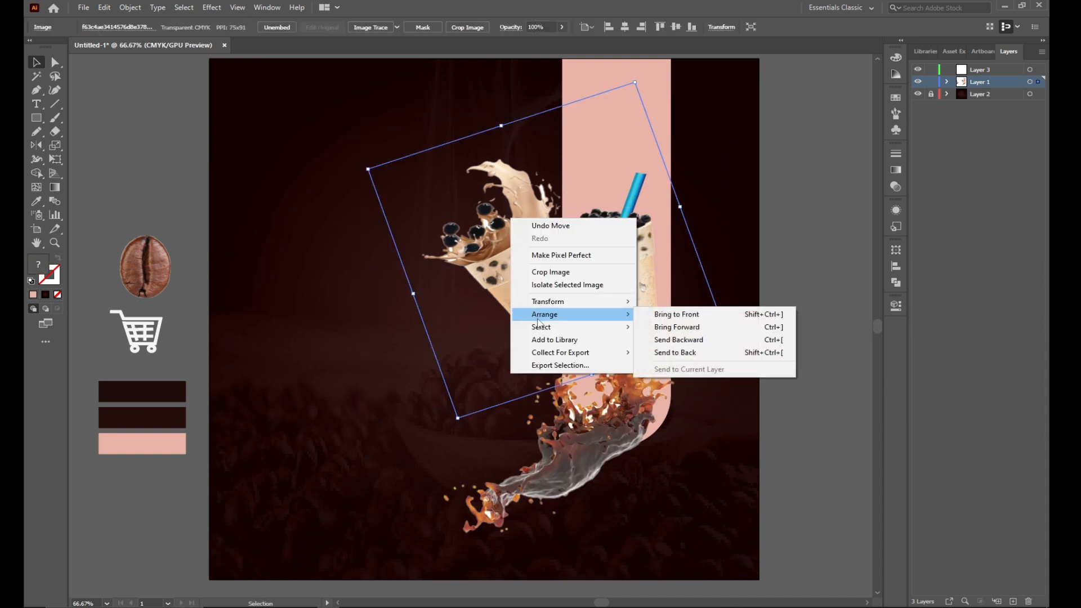
click(679, 314)
drag(622, 437, 622, 254)
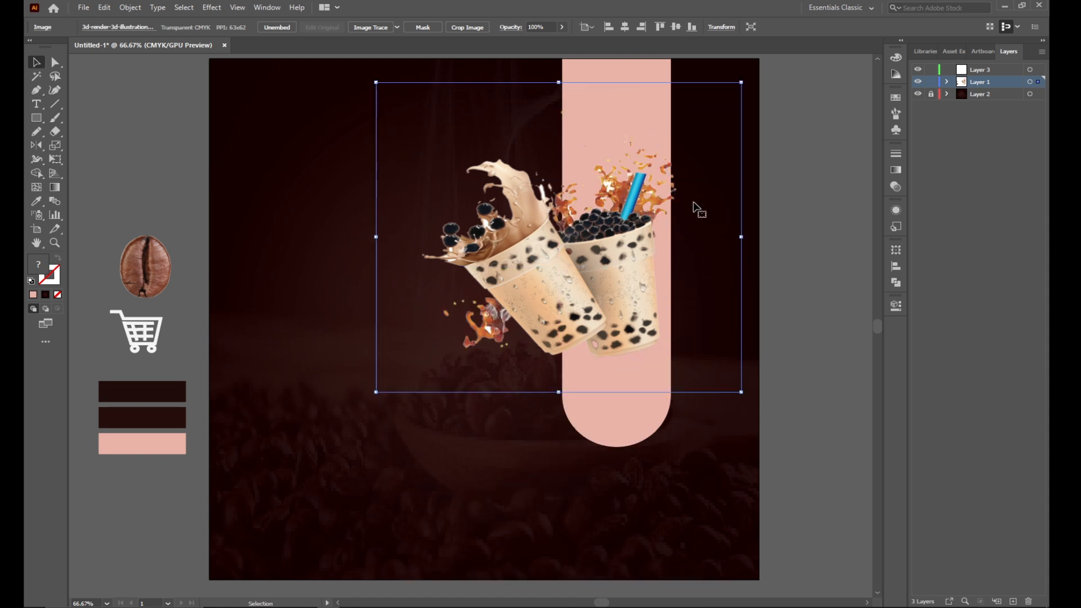
drag(679, 208, 679, 224)
key(ctrl+z)
key(ctrl+z)
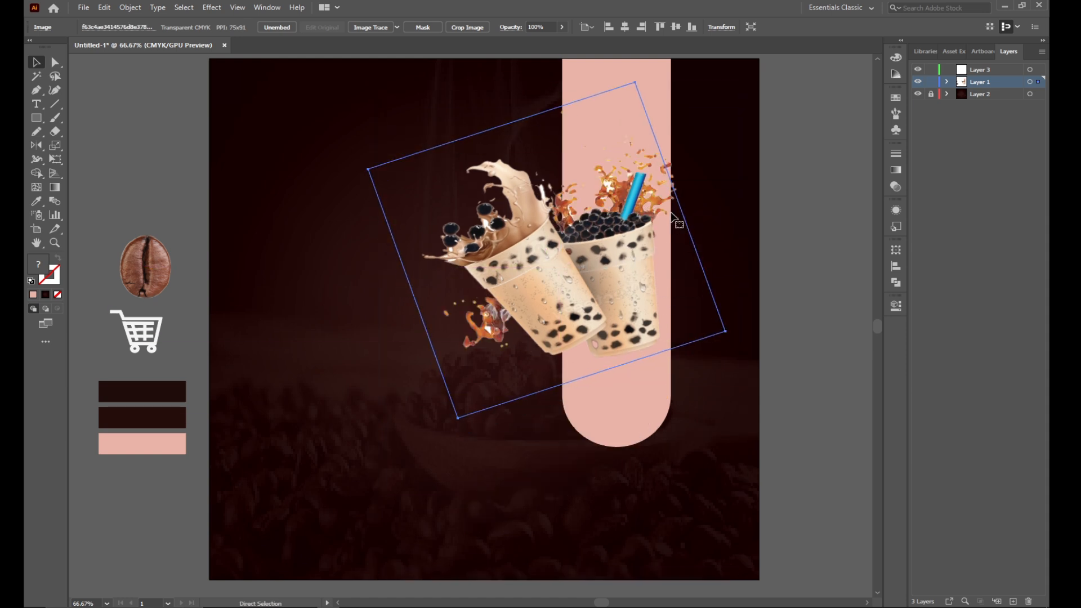
Place the coffee splash behind the bubble tea cups and enlarge it until it shows on both sides of them.
drag(614, 423, 602, 270)
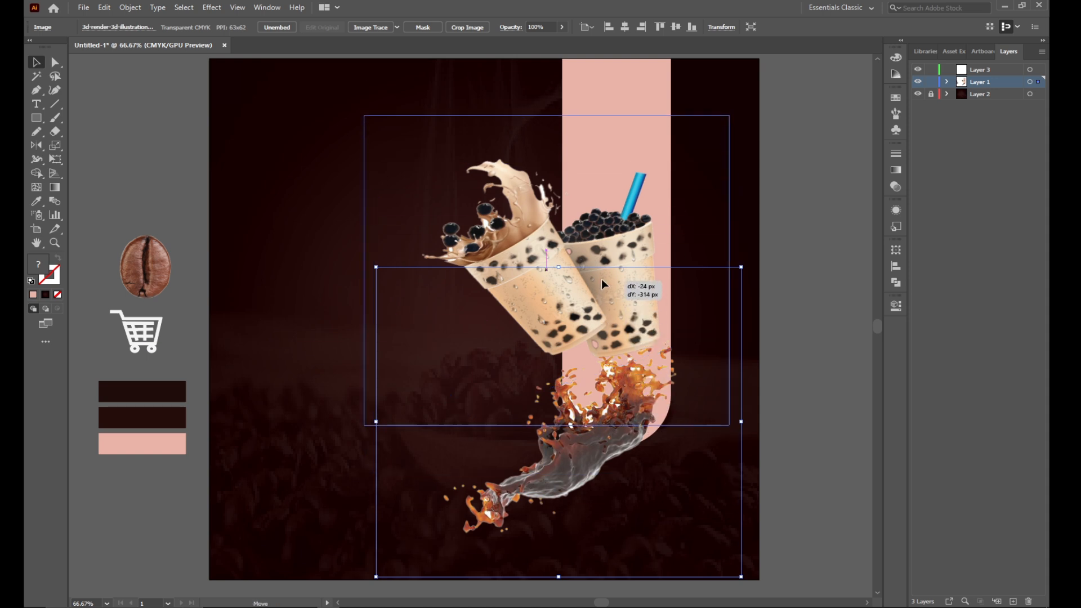
drag(365, 424, 309, 466)
drag(730, 116, 753, 98)
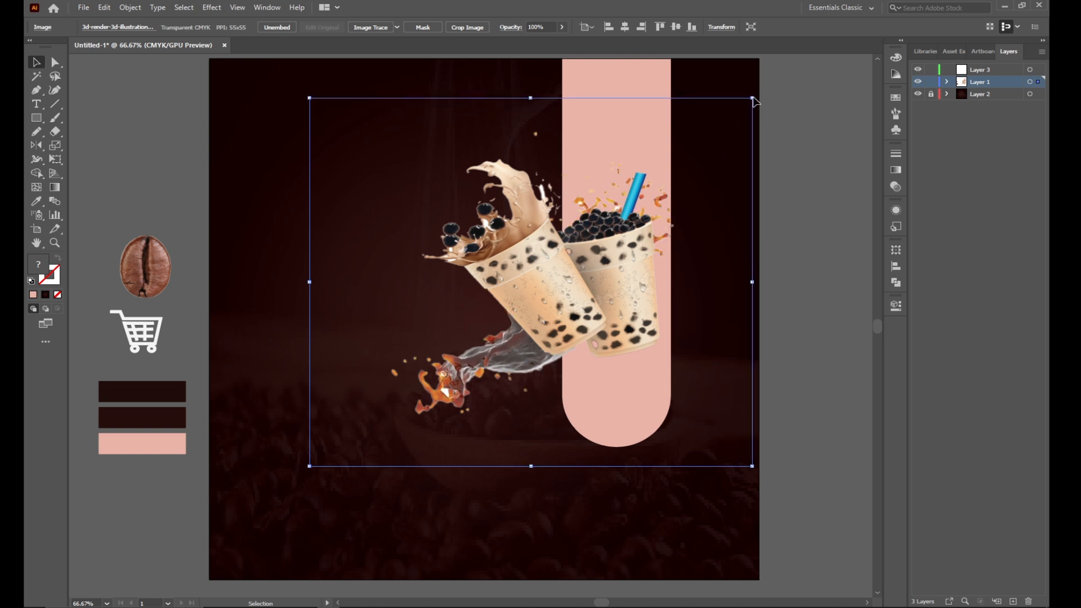
Reposition the coffee splash and bubble tea cups so the cups sit slightly lower on the pink strip.
drag(703, 233, 613, 270)
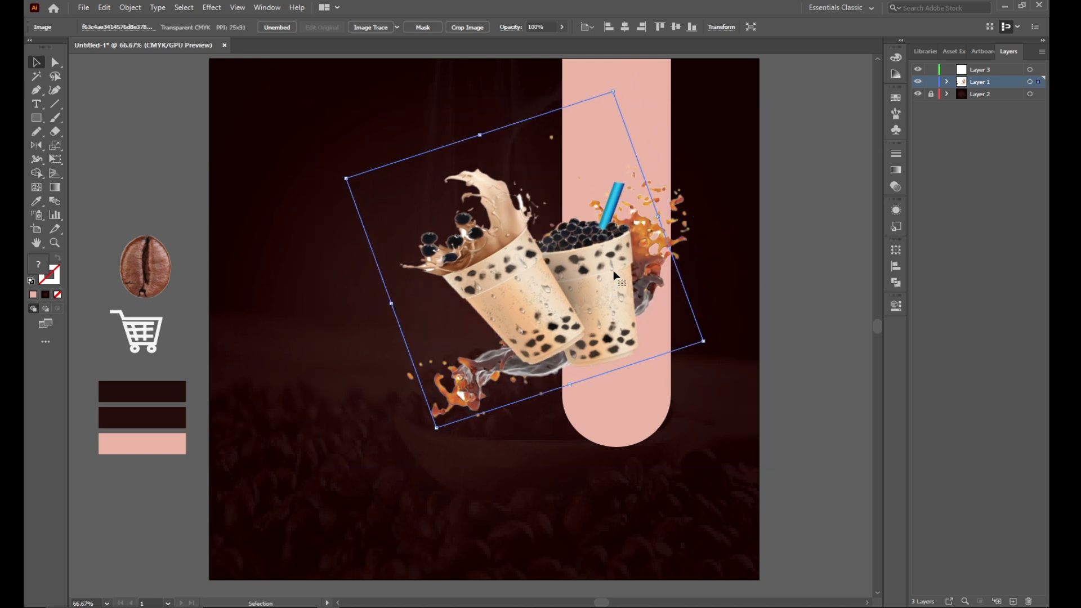
click(799, 134)
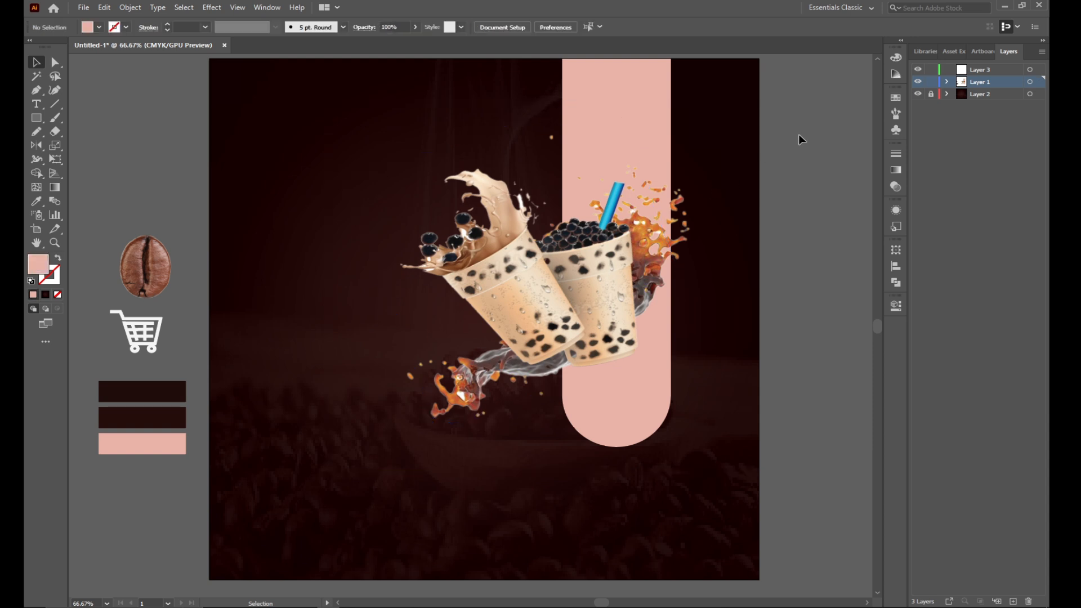
drag(615, 253, 624, 272)
click(447, 117)
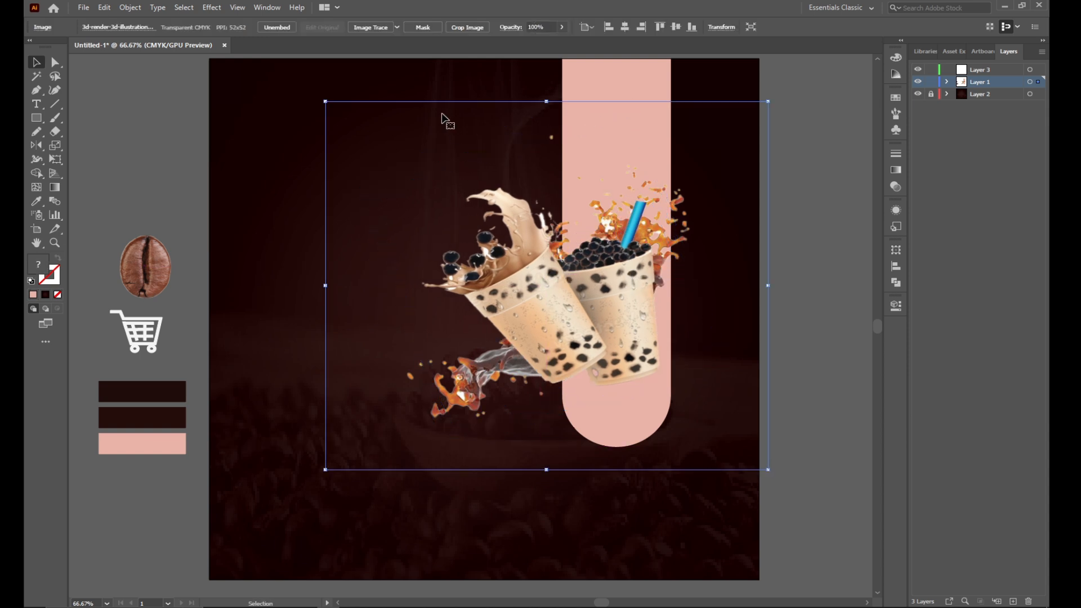
click(305, 114)
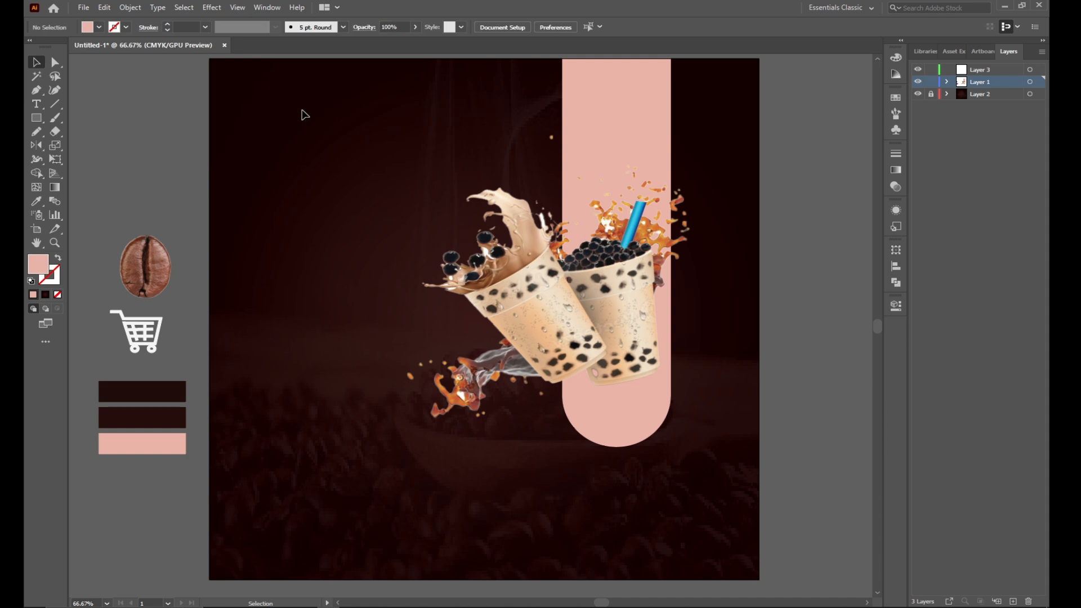
Draw a wide, flat rectangle near the poster's lower-right corner and fully round its corners into a pill shape.
click(36, 117)
drag(576, 515, 738, 548)
drag(586, 528, 617, 540)
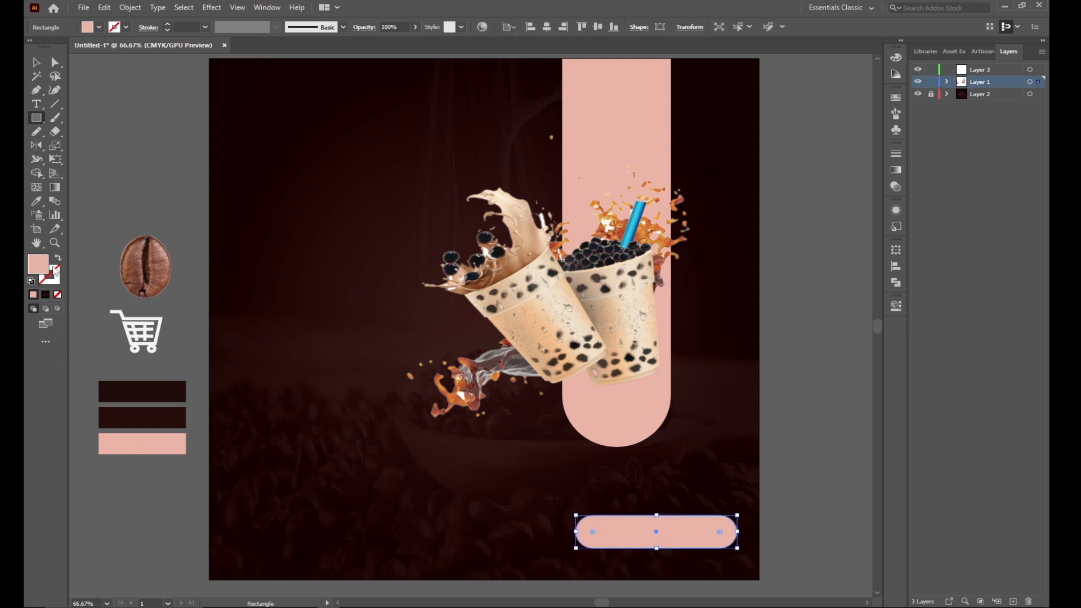
Fill the pill-shaped bar with dark brown, hex 3a1805.
double_click(41, 265)
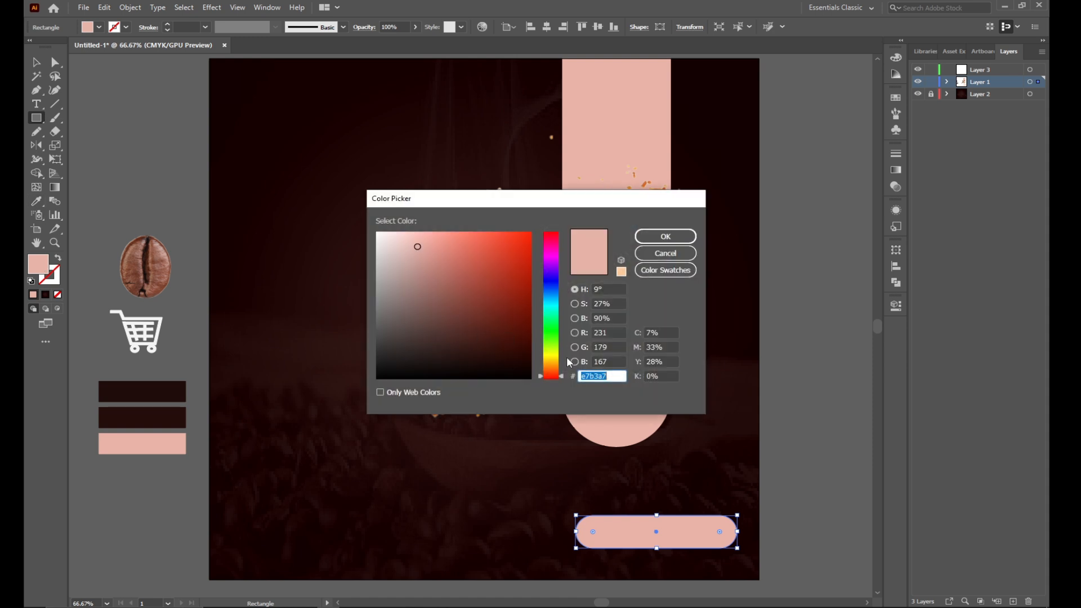
click(552, 369)
click(503, 351)
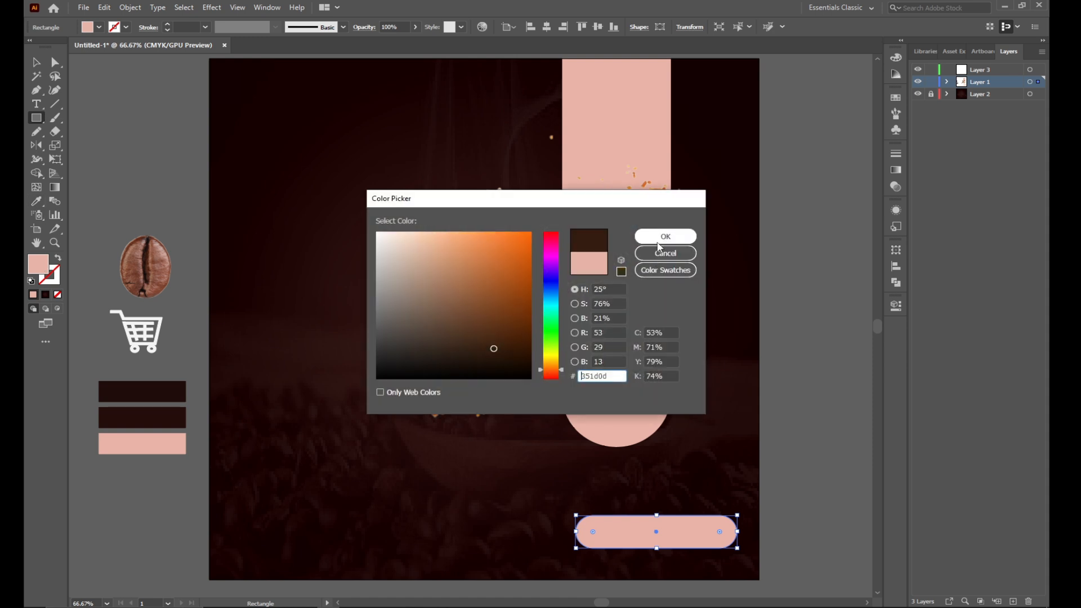
click(659, 237)
double_click(40, 268)
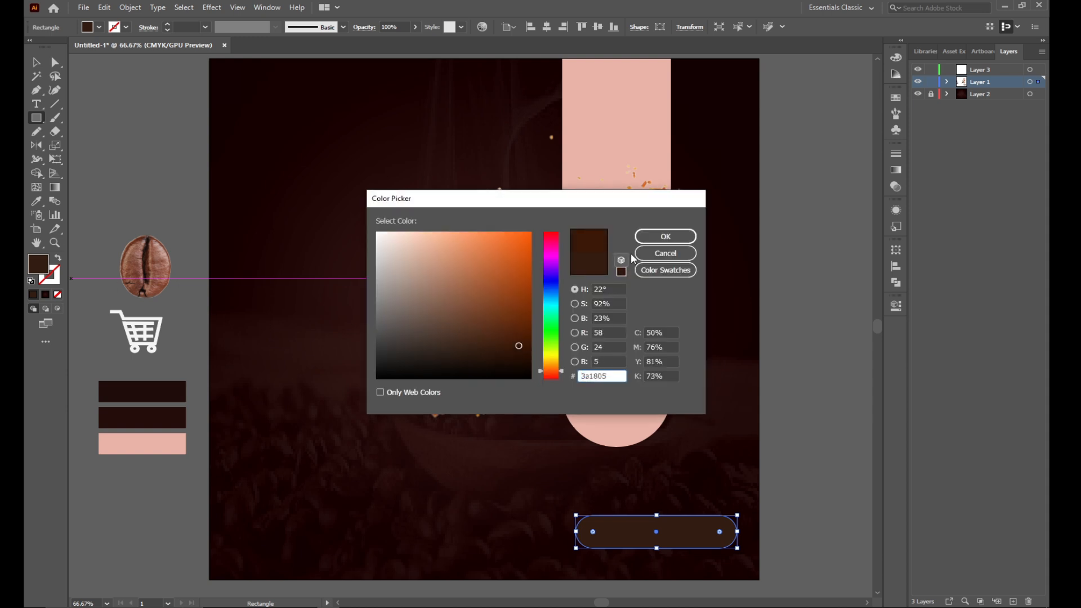
click(665, 236)
Resize the brown bar to 294 by 47 px and keep it in the poster's lower-right corner.
click(36, 62)
click(113, 129)
click(687, 545)
drag(737, 548, 687, 543)
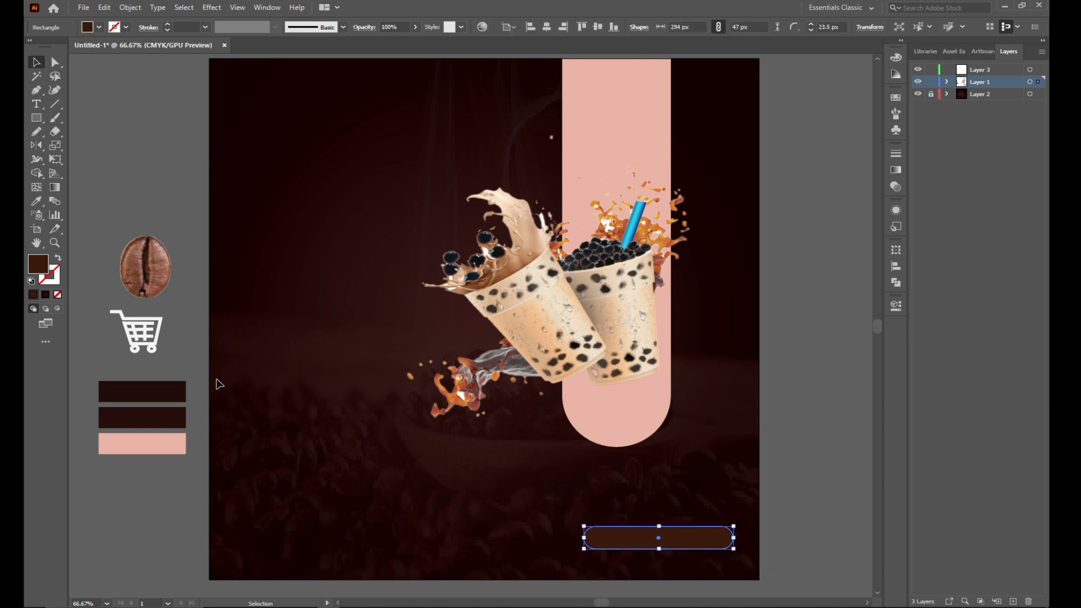
Shrink the white shopping cart icon, place it at the left end of the brown bar and bring it to the front.
click(149, 332)
drag(167, 354, 608, 543)
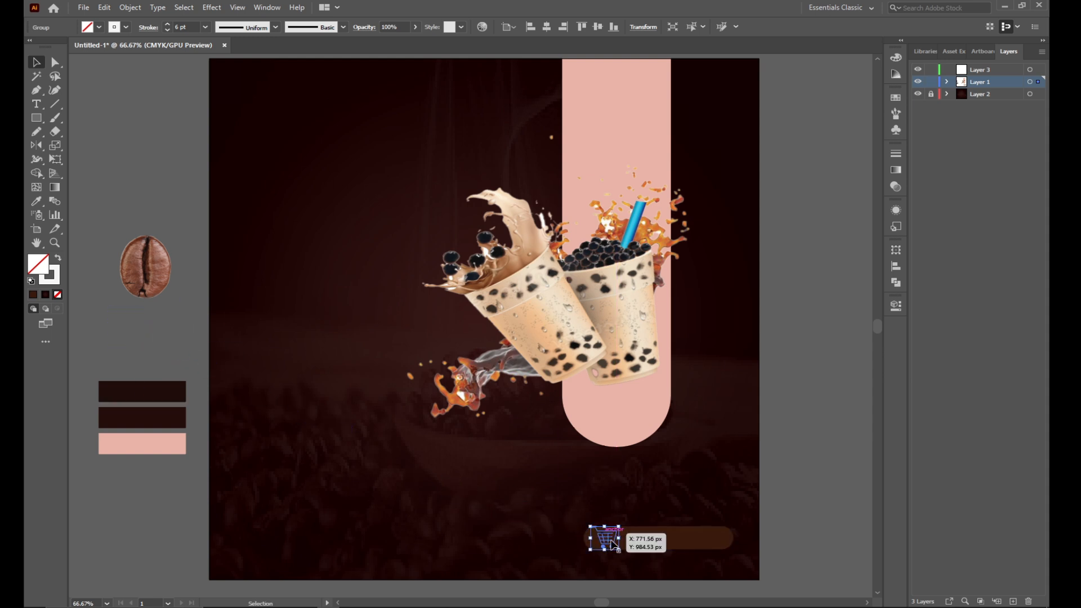
right_click(608, 540)
mouse_move(629, 484)
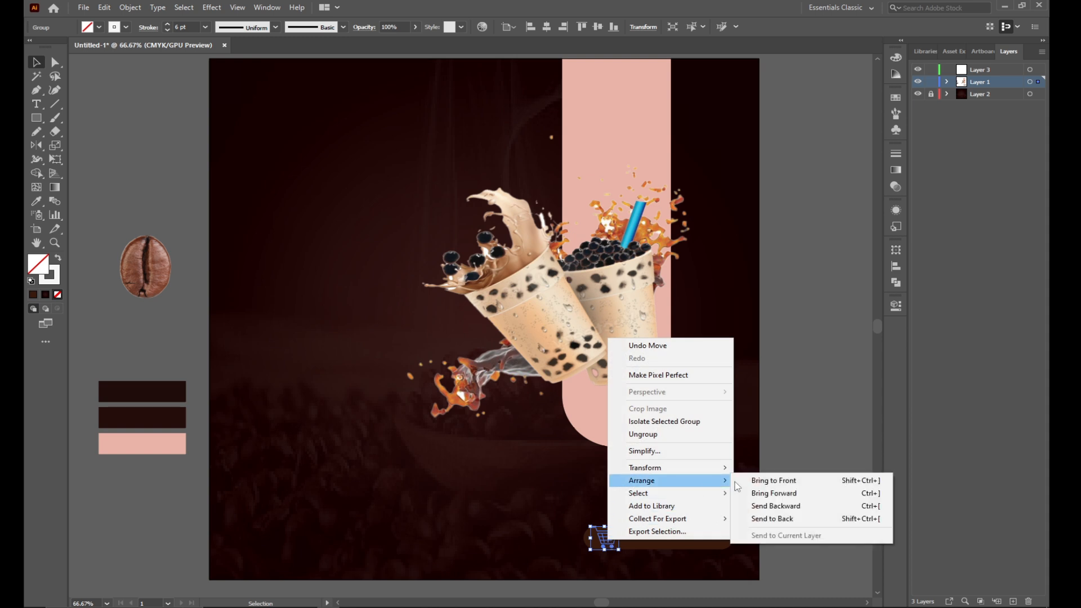
click(769, 480)
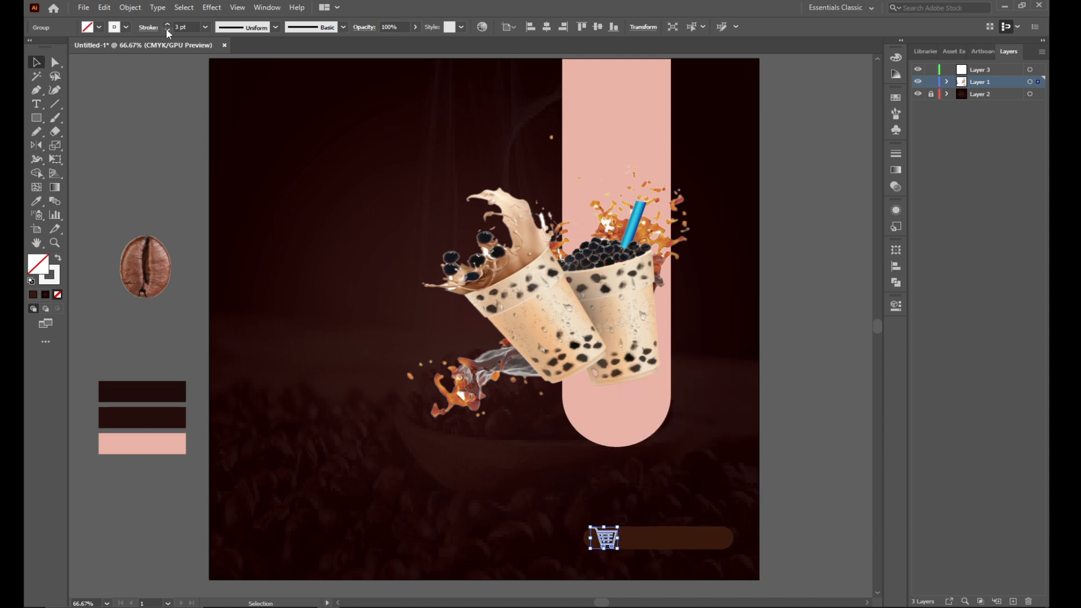
Set the cart icon's stroke to 2 pt and shrink it to fit inside the bar's left end.
click(191, 99)
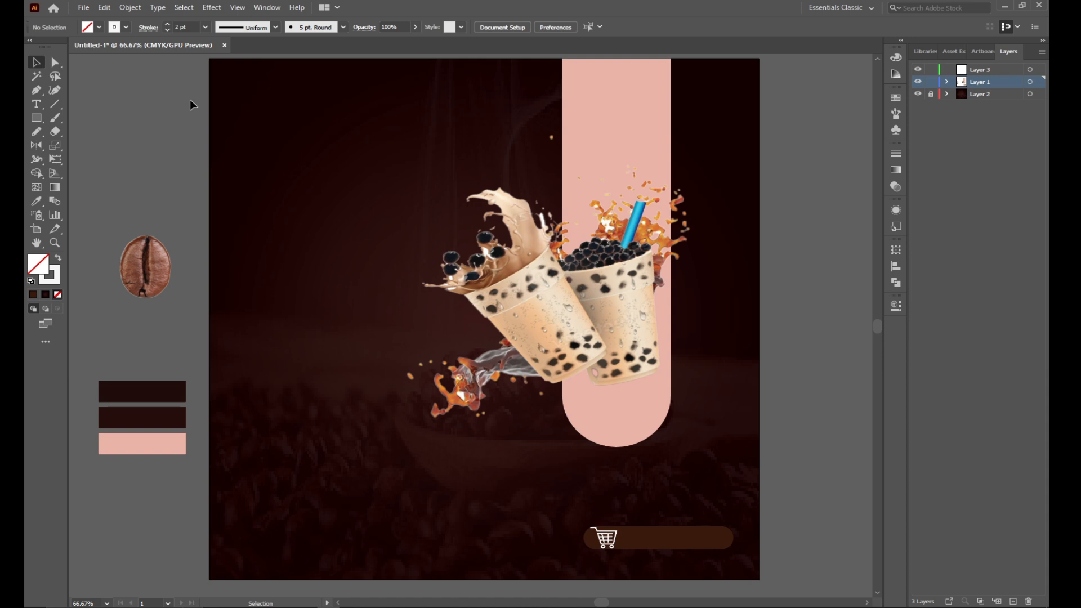
drag(598, 533, 608, 544)
drag(609, 540, 606, 537)
click(553, 505)
Draw a short vertical white divider line on the bar just right of the cart icon.
click(54, 104)
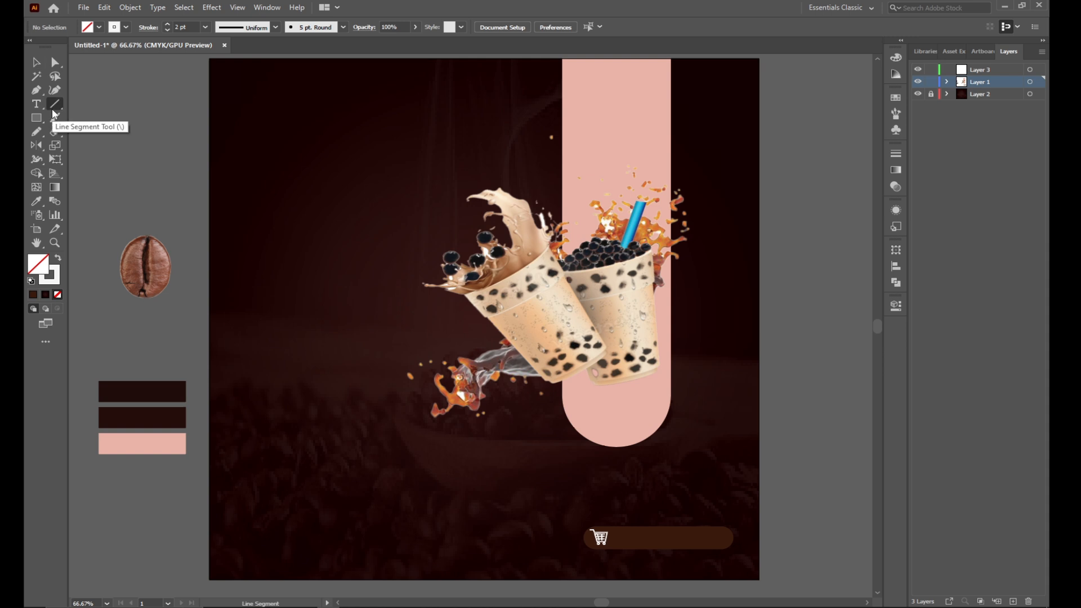
drag(620, 529, 620, 545)
key(ctrl+z)
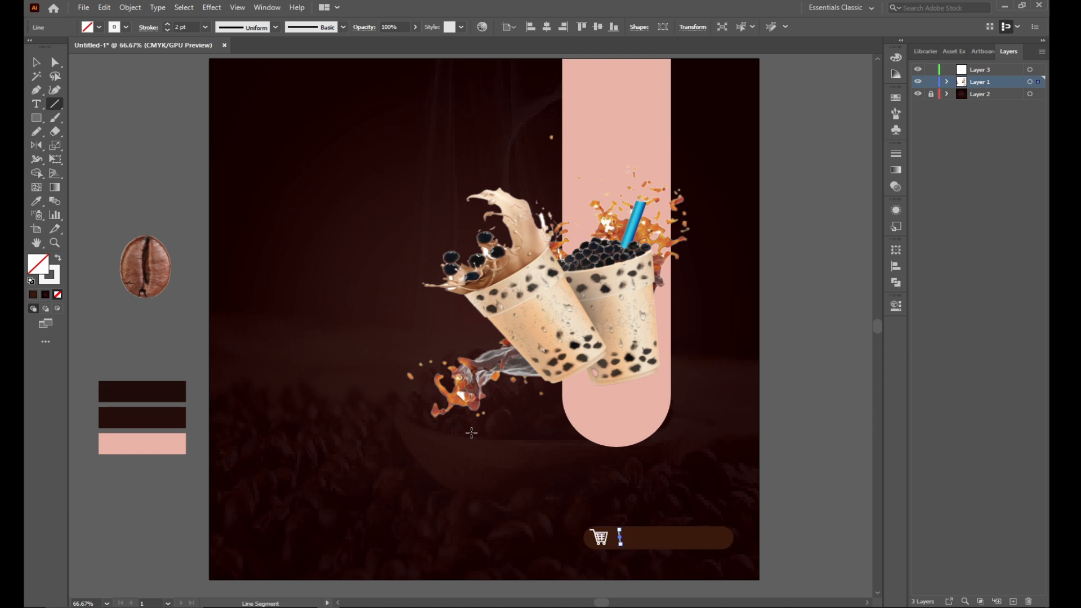
key(ctrl+z)
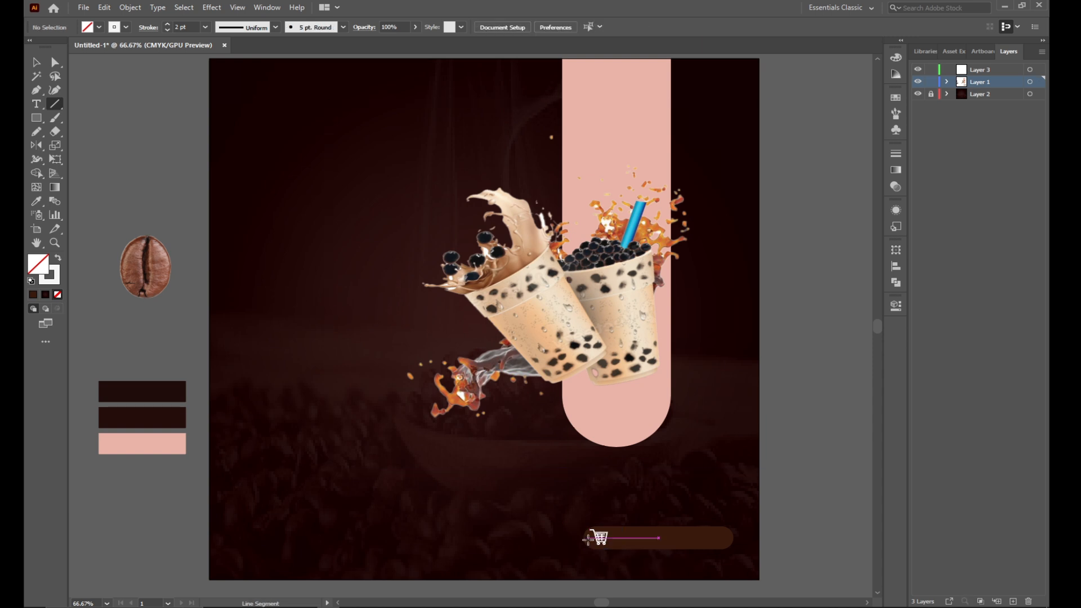
drag(619, 545, 621, 529)
Add an area text box left of the brown bar reading "shop now".
click(37, 106)
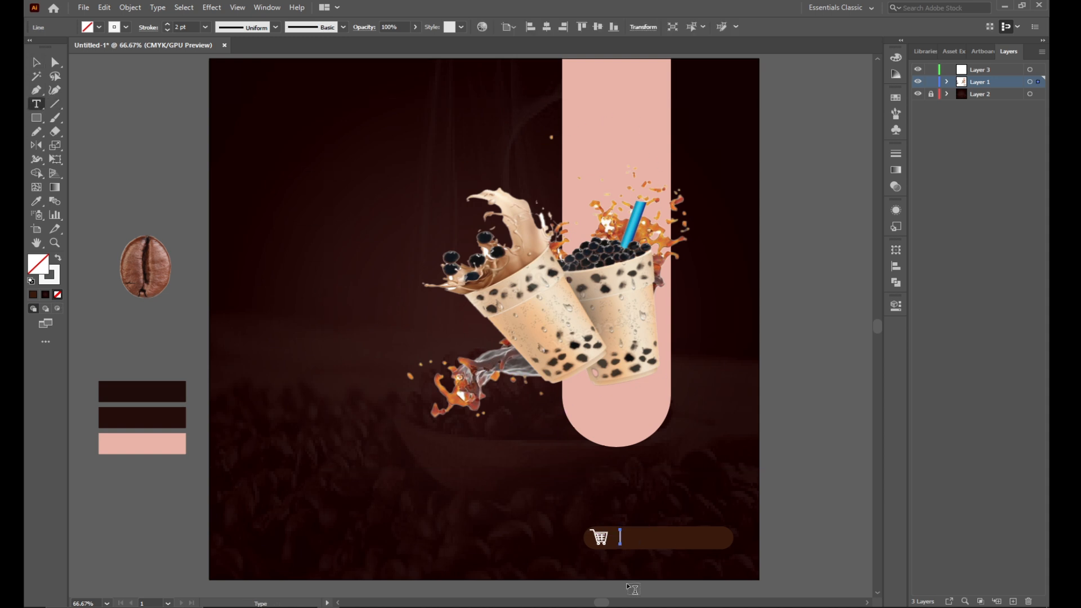
drag(360, 483, 535, 506)
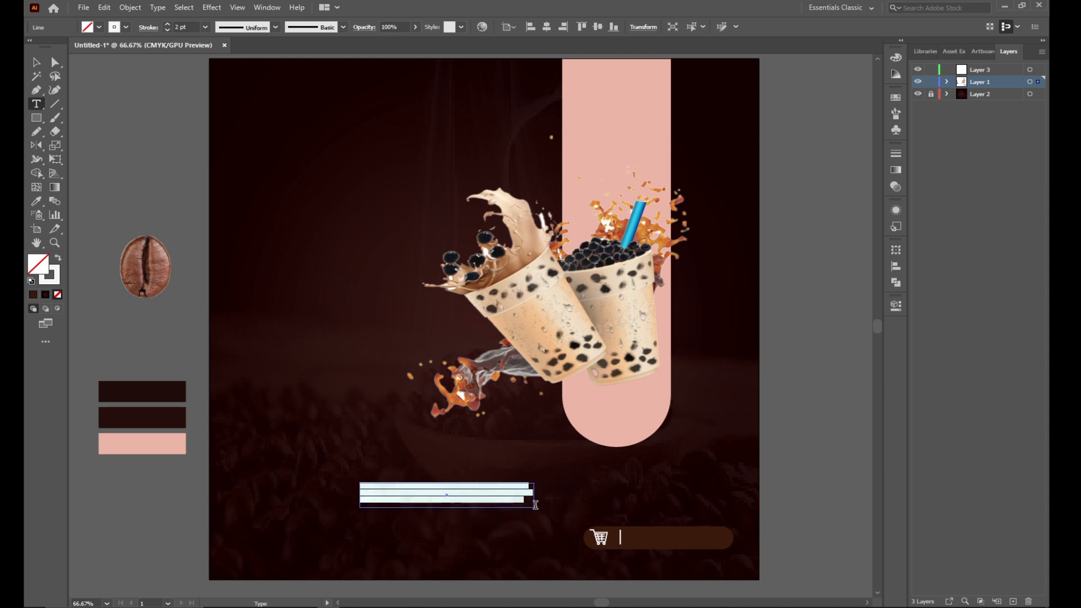
key(BackSpace)
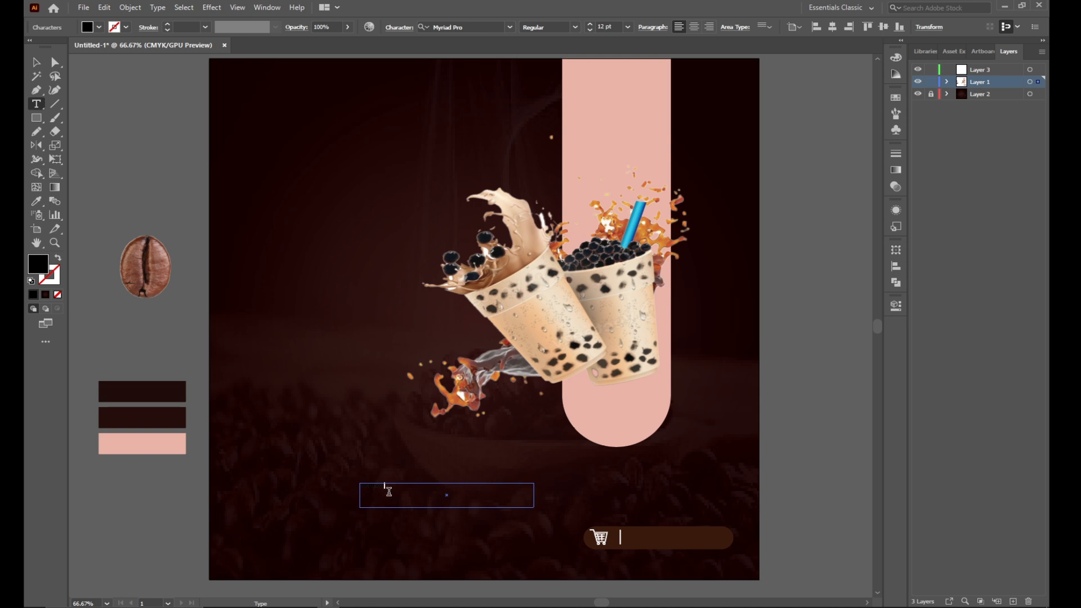
Set the "shop now" text to a font size of 40 pt.
drag(390, 489, 359, 486)
click(591, 25)
click(590, 25)
click(590, 25)
click(590, 25)
click(591, 25)
click(591, 24)
click(590, 24)
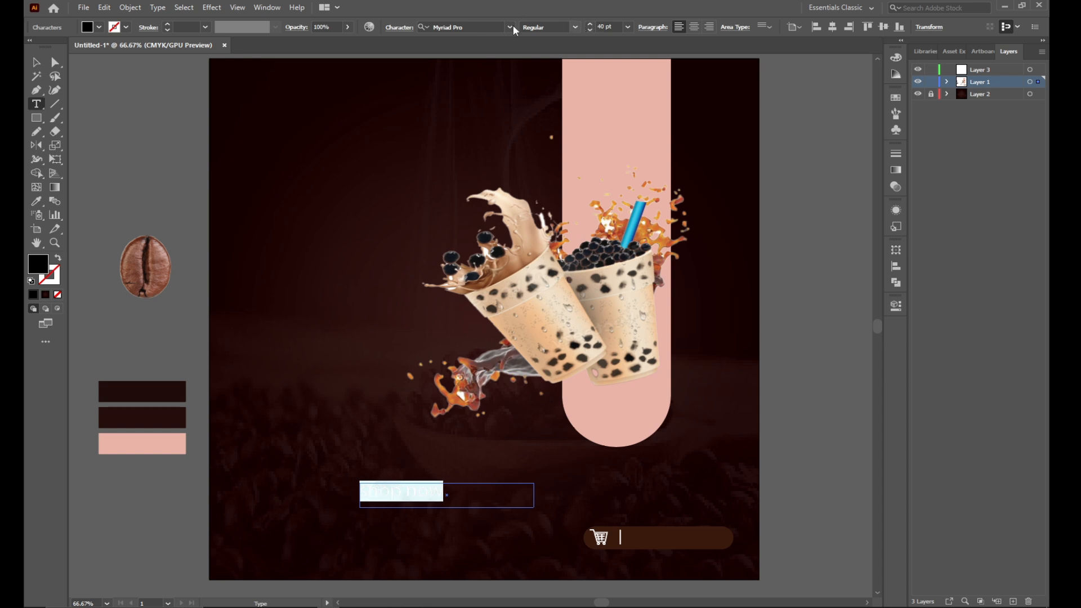
Format the "shop now" text in all caps with the Arial font.
click(406, 28)
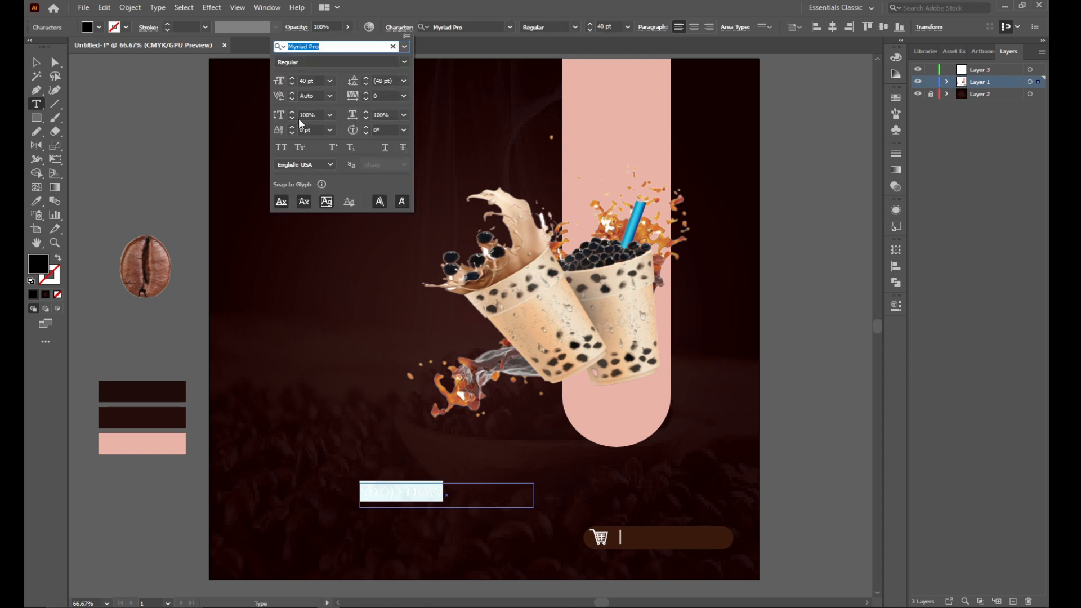
click(281, 148)
click(404, 46)
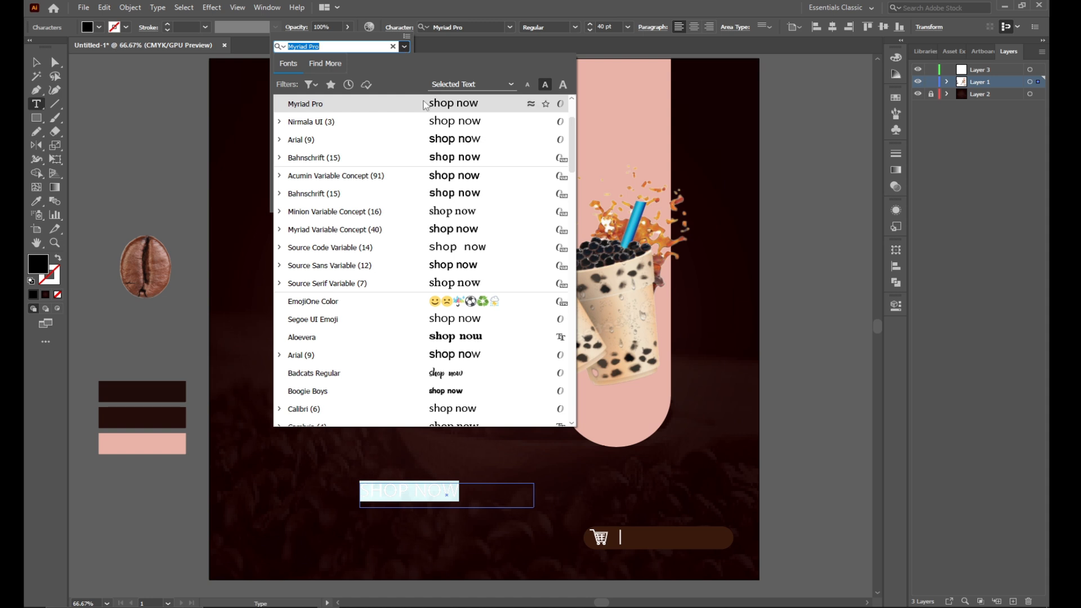
click(435, 141)
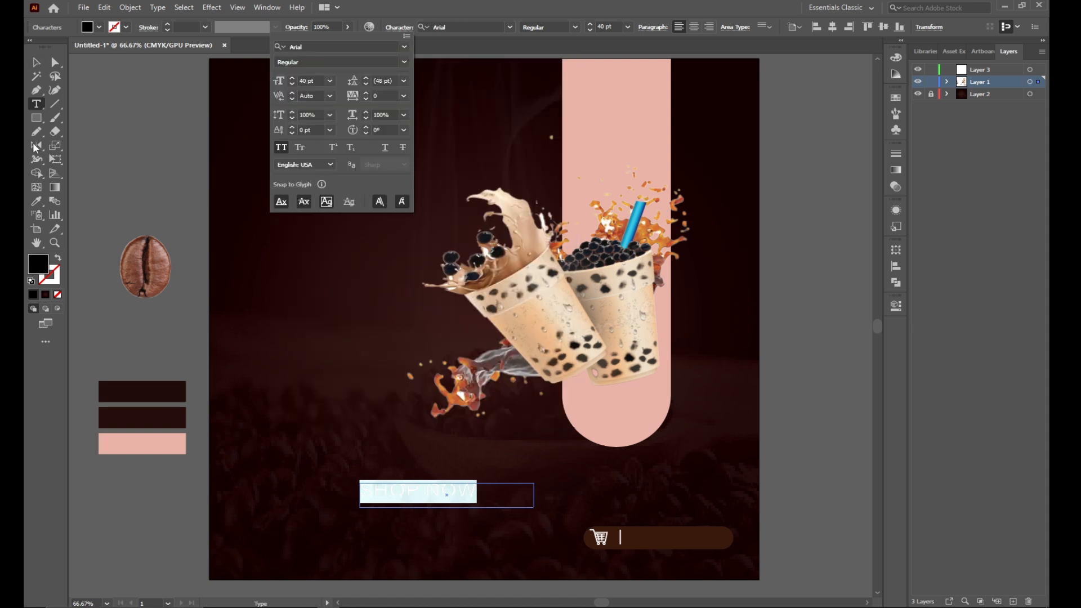
Fill the SHOP NOW text with white.
click(376, 234)
click(666, 237)
key(Escape)
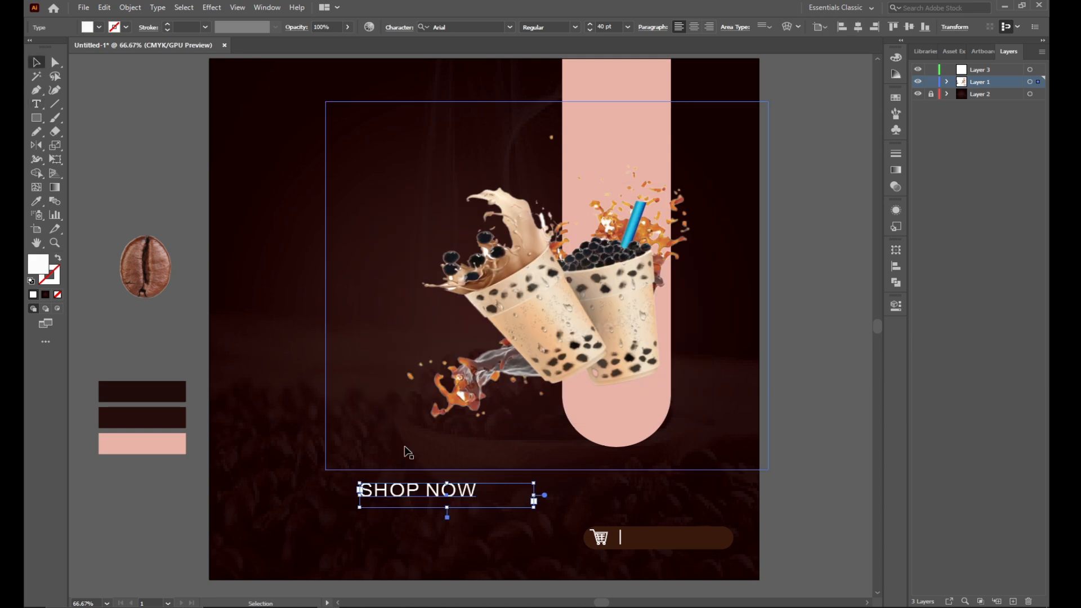
Move the SHOP NOW text onto the brown bar beside the divider and set its size to 36 pt.
drag(417, 488, 680, 536)
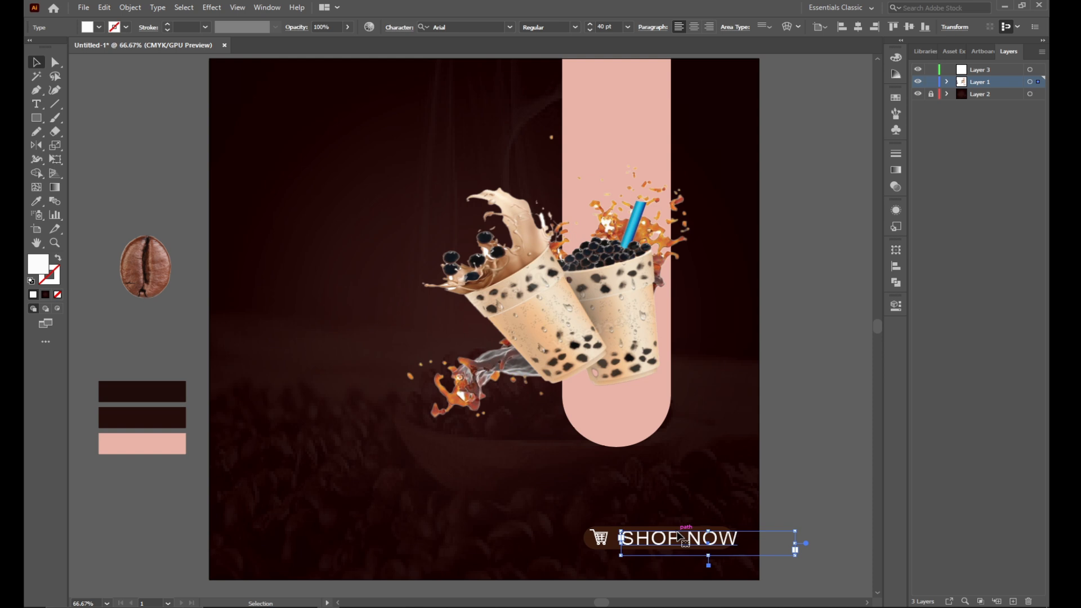
click(590, 30)
click(591, 29)
click(591, 30)
click(591, 30)
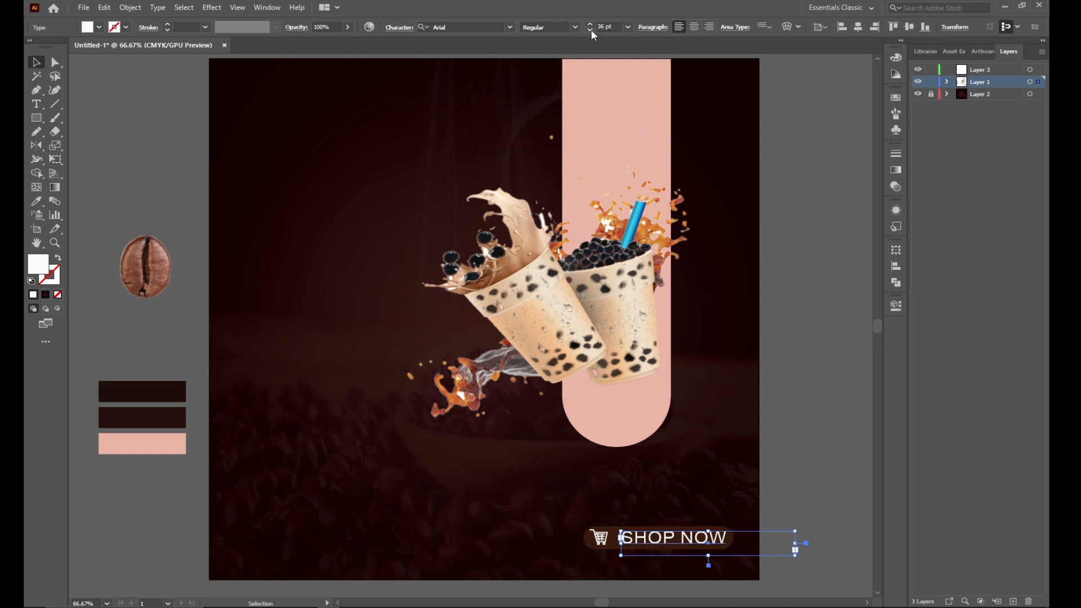
Nudge the SHOP NOW text slightly away from the divider and narrow its text frame to fit the words.
click(117, 101)
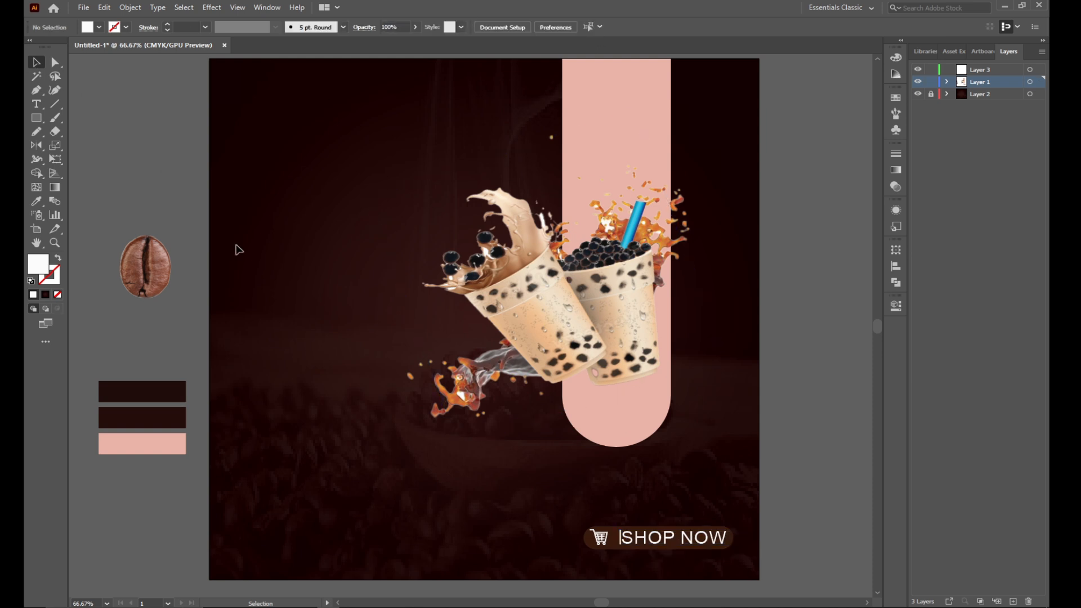
click(622, 541)
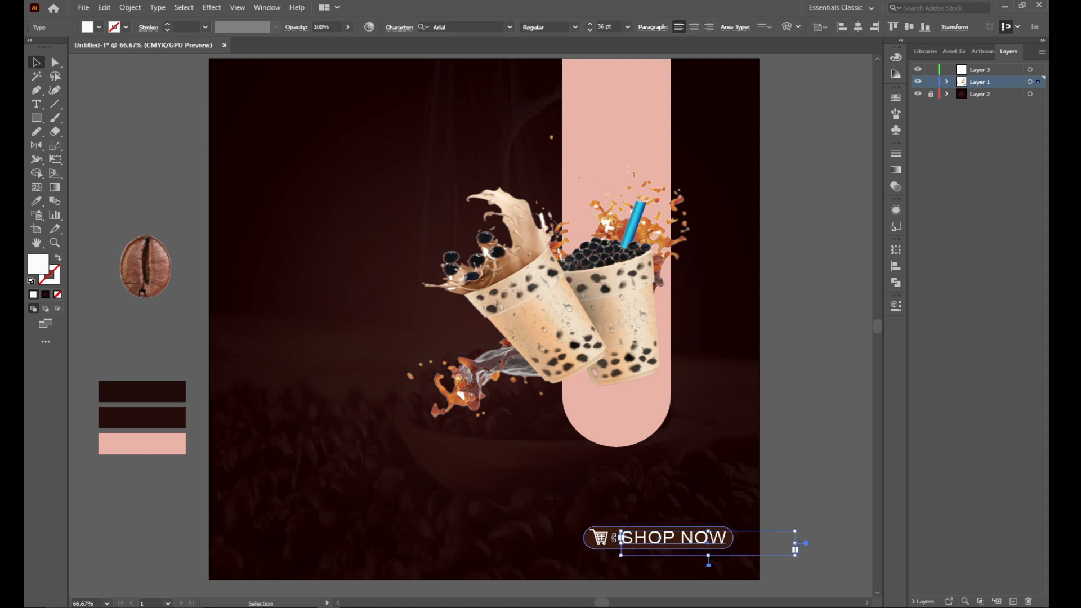
click(599, 538)
click(623, 538)
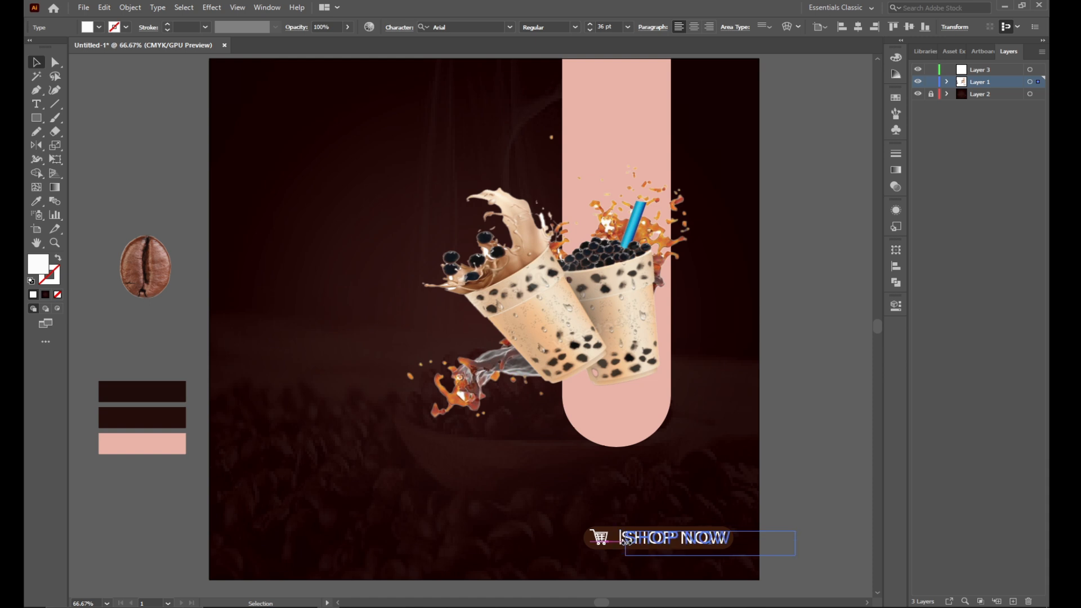
click(637, 511)
click(642, 540)
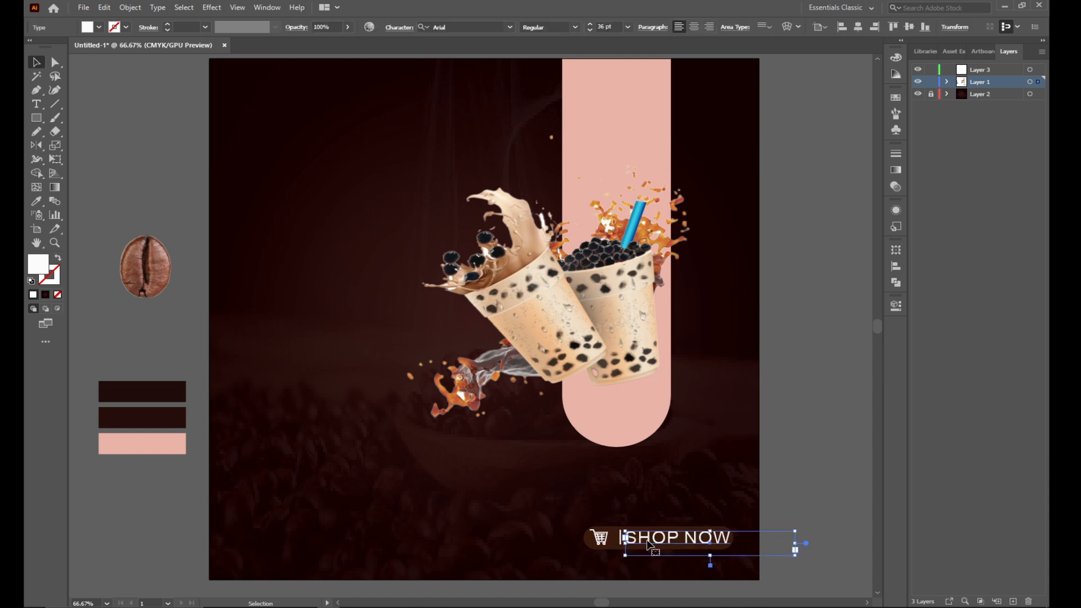
drag(794, 549, 745, 549)
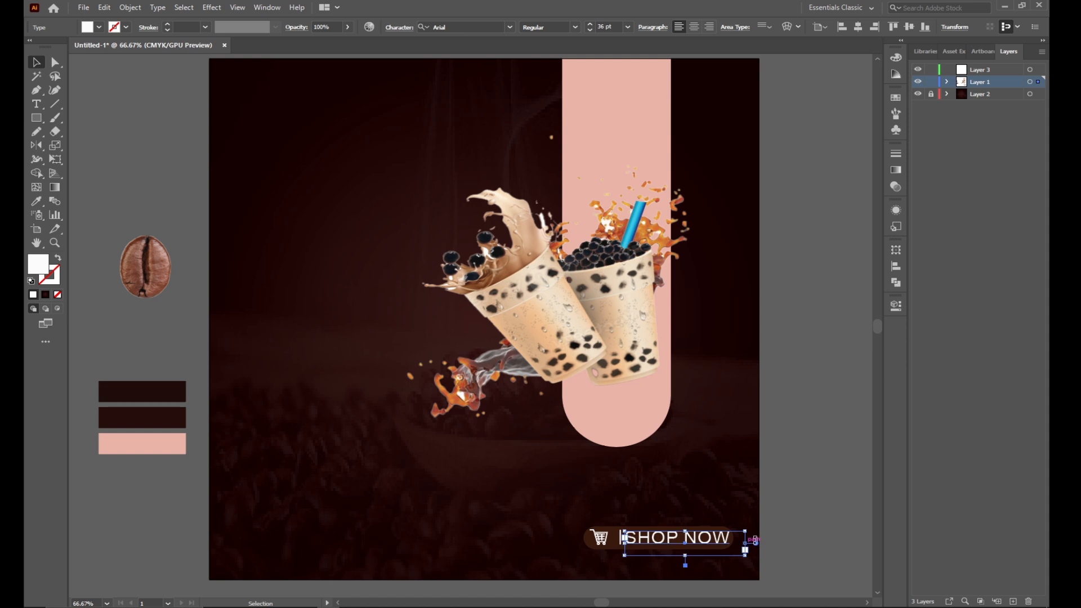
click(784, 515)
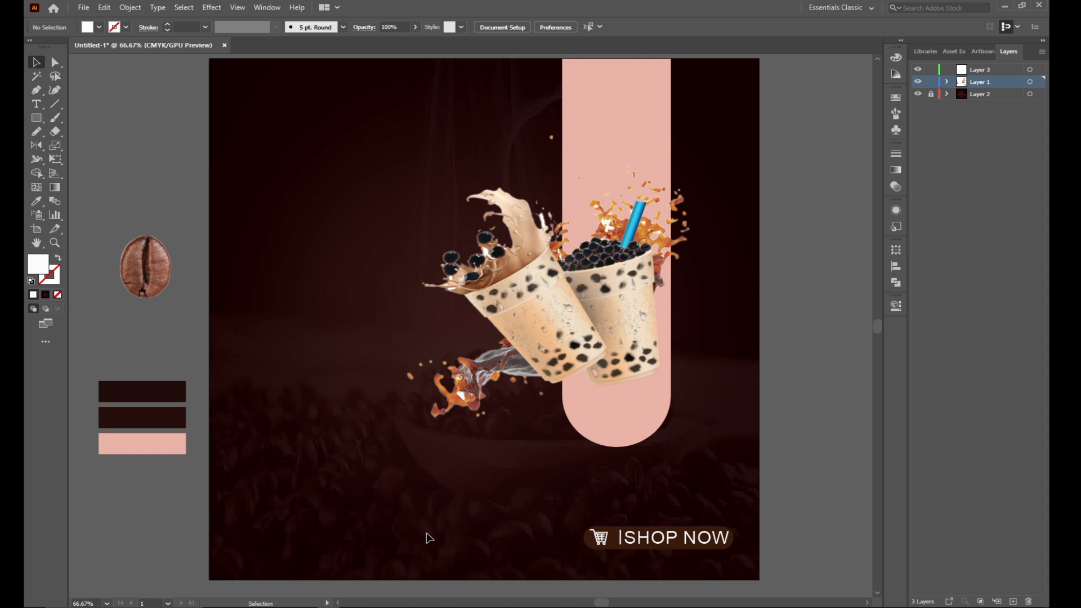
Draw a pill-shaped rounded rectangle about 285 px wide in the lower-left area of the poster.
drag(36, 118, 59, 131)
mouse_move(253, 419)
mouse_down()
mouse_move(391, 491)
mouse_move(417, 487)
mouse_up()
drag(267, 428, 289, 452)
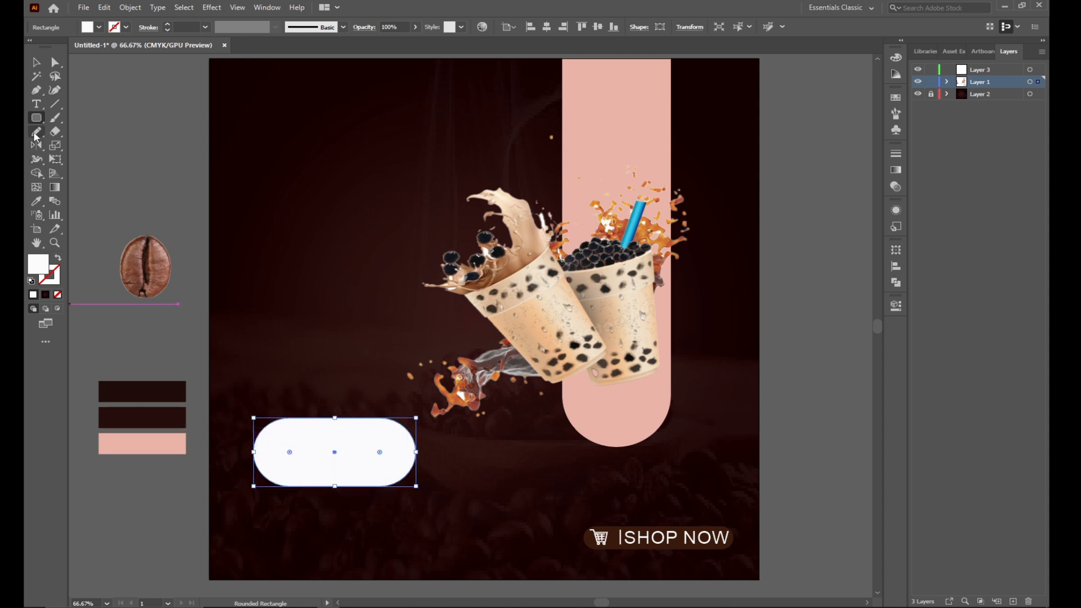
drag(335, 487, 399, 468)
Fill the pill shape with the pink swatch color and reduce its opacity to 64%.
click(36, 201)
click(141, 432)
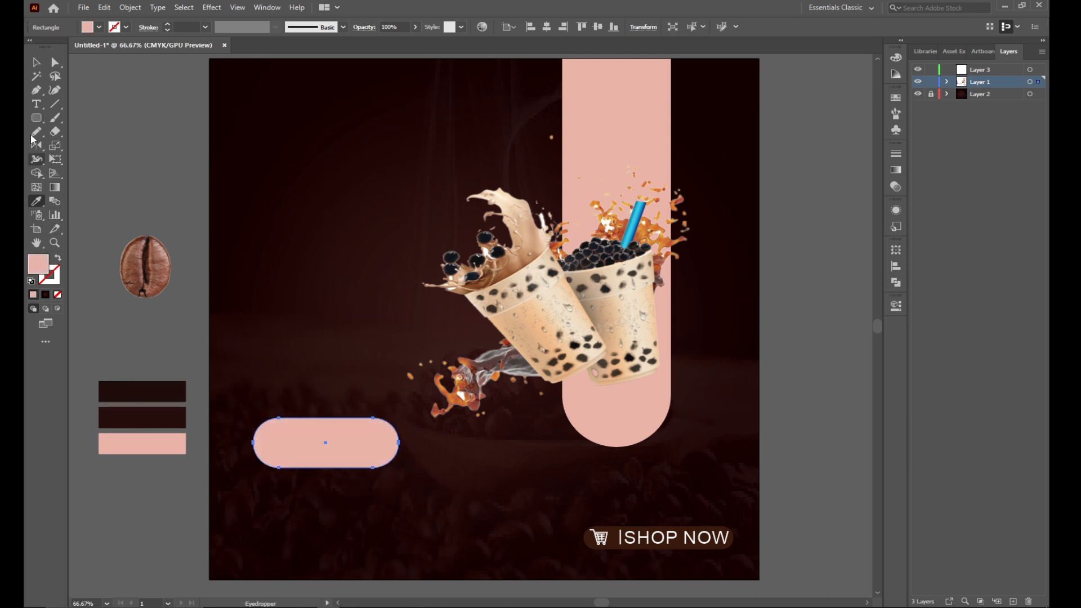
click(896, 186)
click(866, 167)
drag(866, 181, 845, 182)
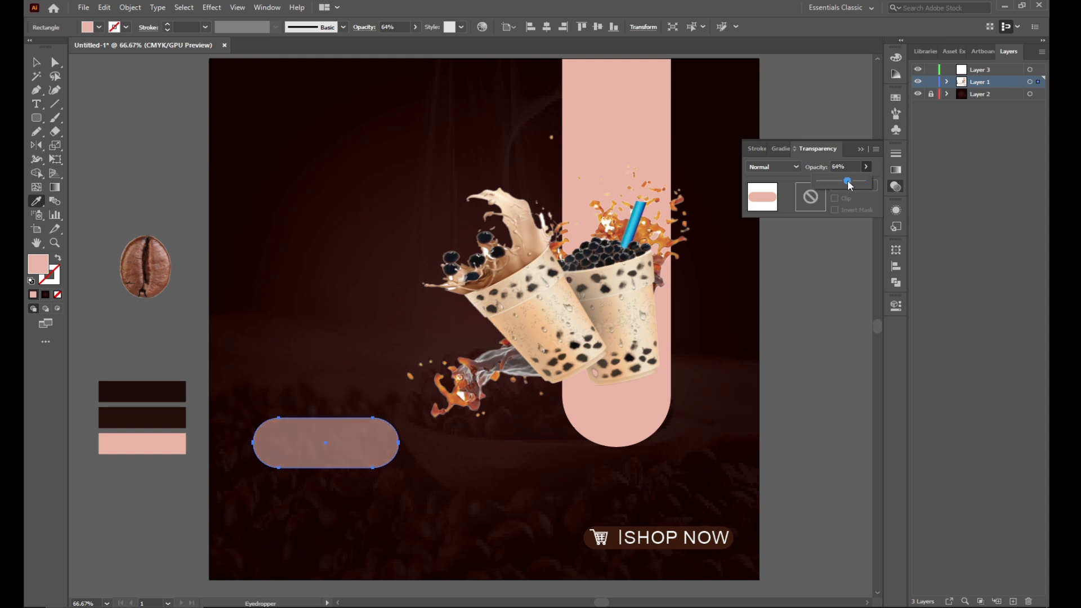
click(37, 63)
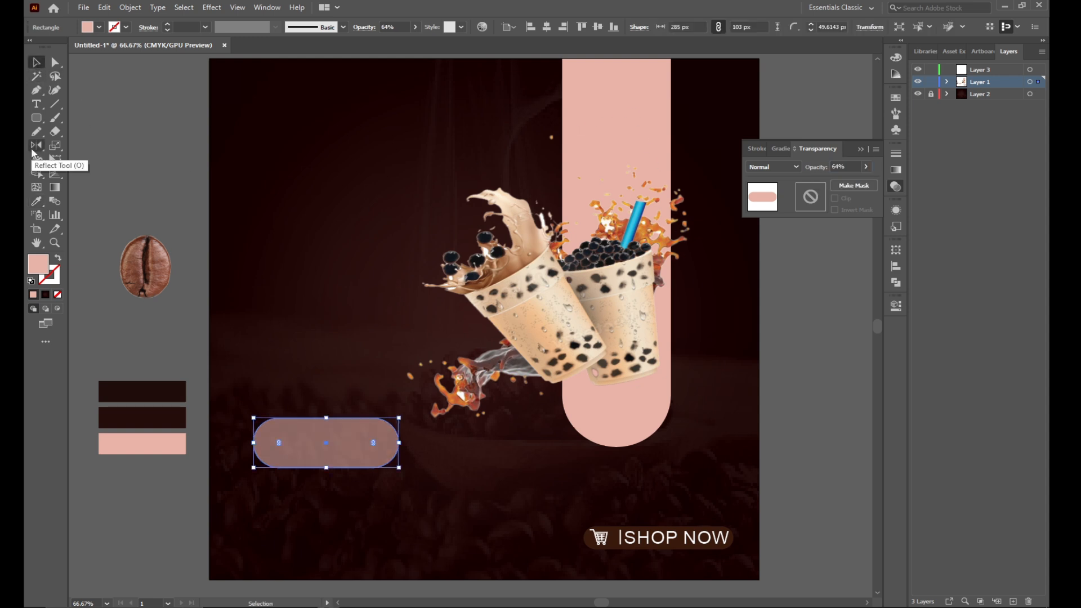
Add a two-line price text without all caps, reading "BIg shake- $5" and "Mini shake-$3", above the pill shape.
click(36, 105)
drag(266, 181, 408, 226)
key(BackSpace)
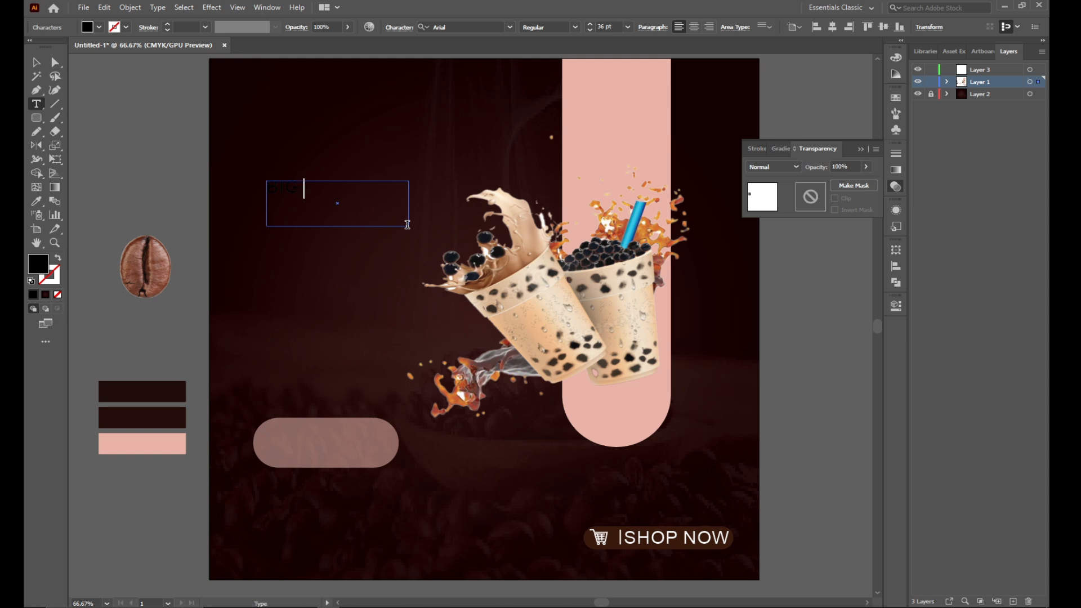
click(399, 27)
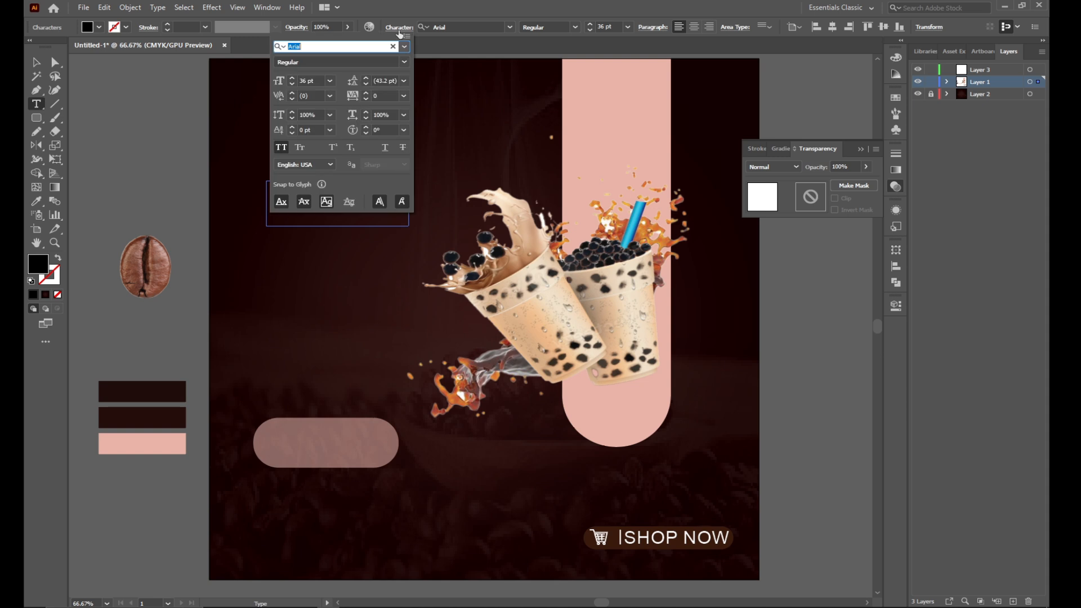
click(280, 212)
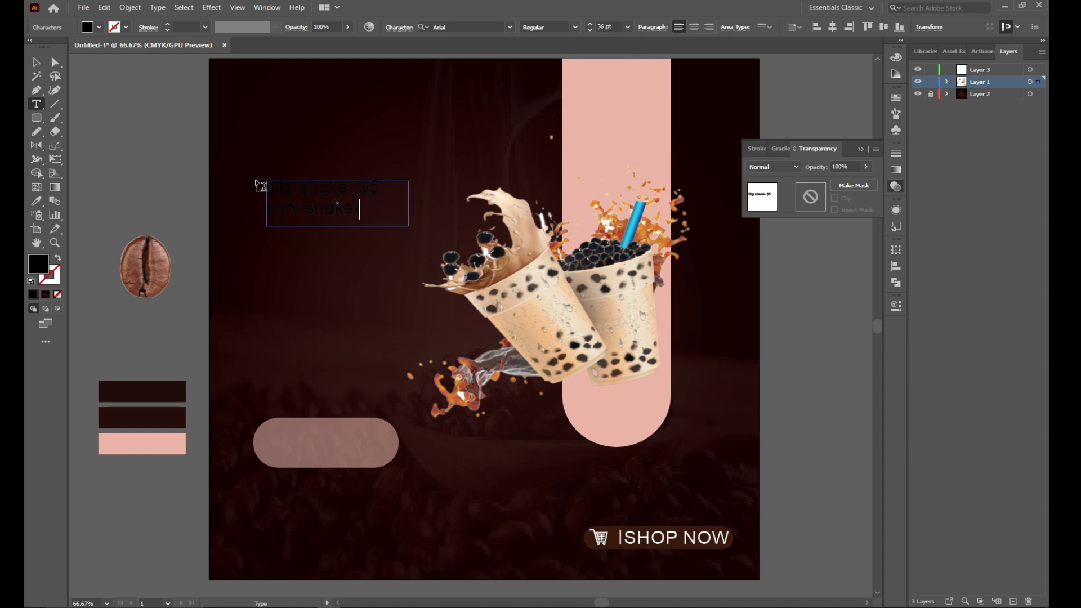
text($3)
drag(282, 208, 268, 206)
key(BackSpace)
Fill both lines of the price text with near-black 050505.
drag(371, 209, 263, 176)
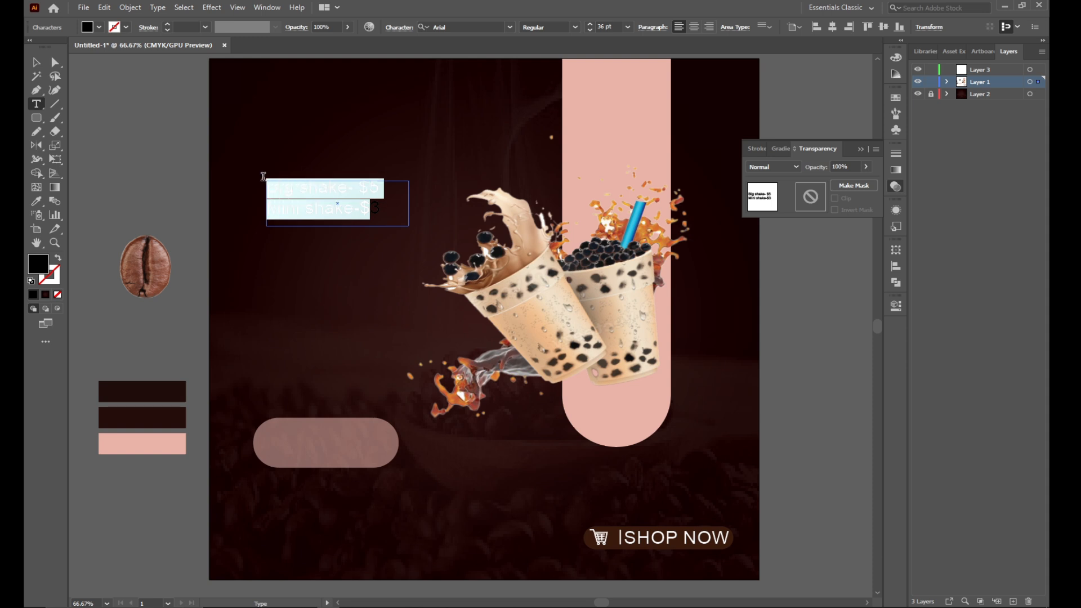
drag(389, 209, 389, 209)
double_click(44, 262)
click(377, 377)
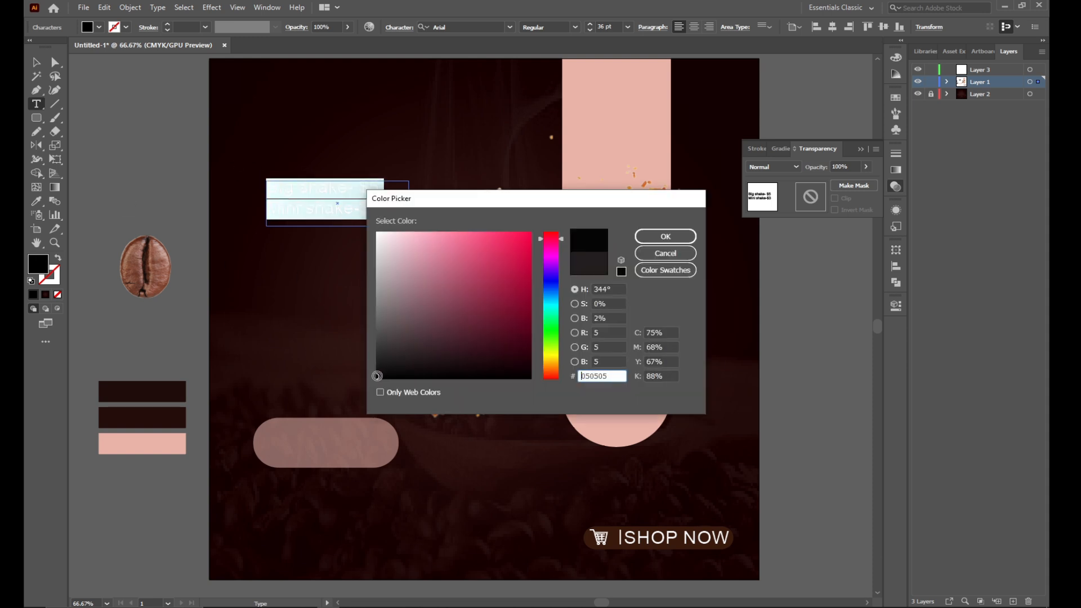
click(666, 236)
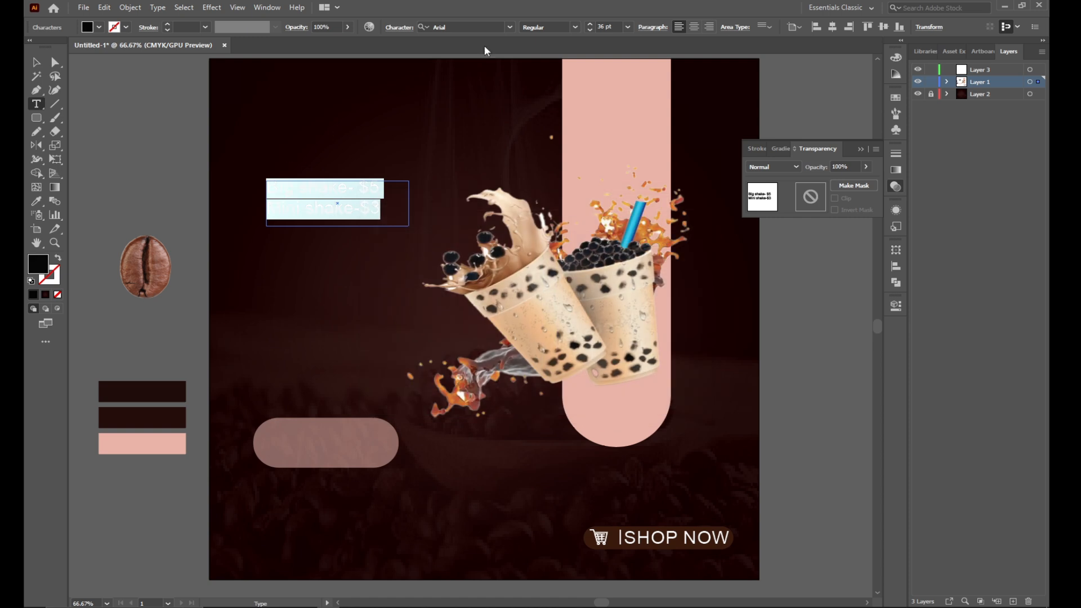
click(36, 62)
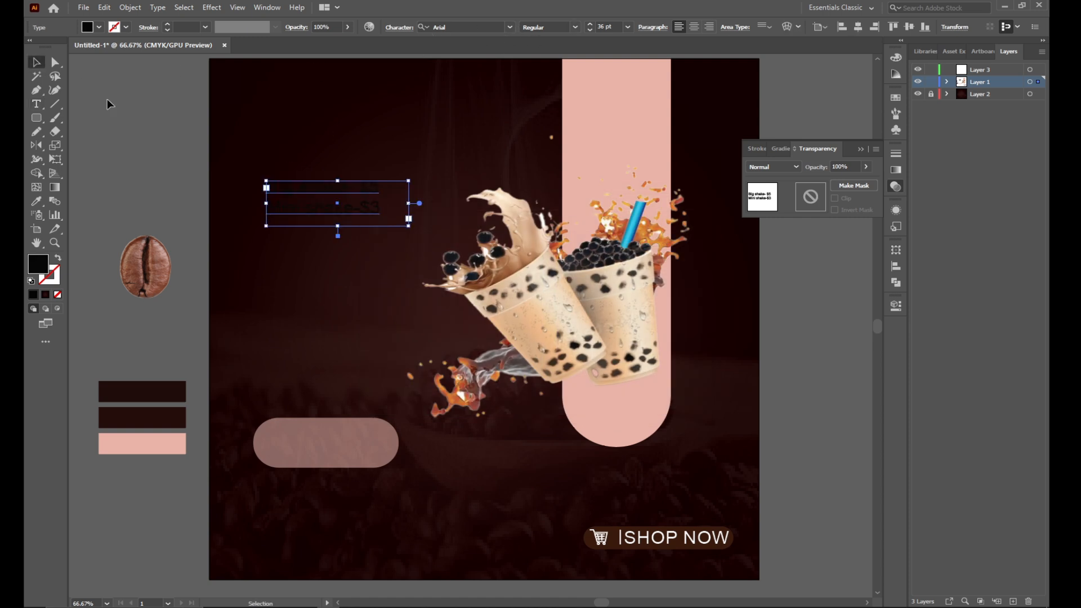
click(107, 99)
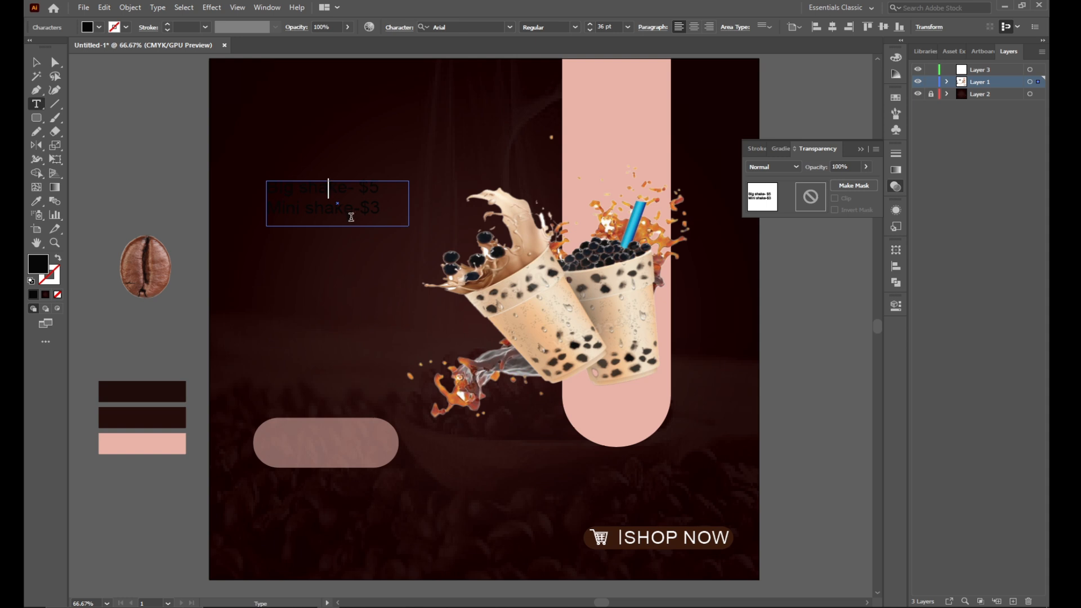
Move the price text onto the translucent pink pill.
click(36, 62)
drag(321, 188, 320, 434)
click(167, 180)
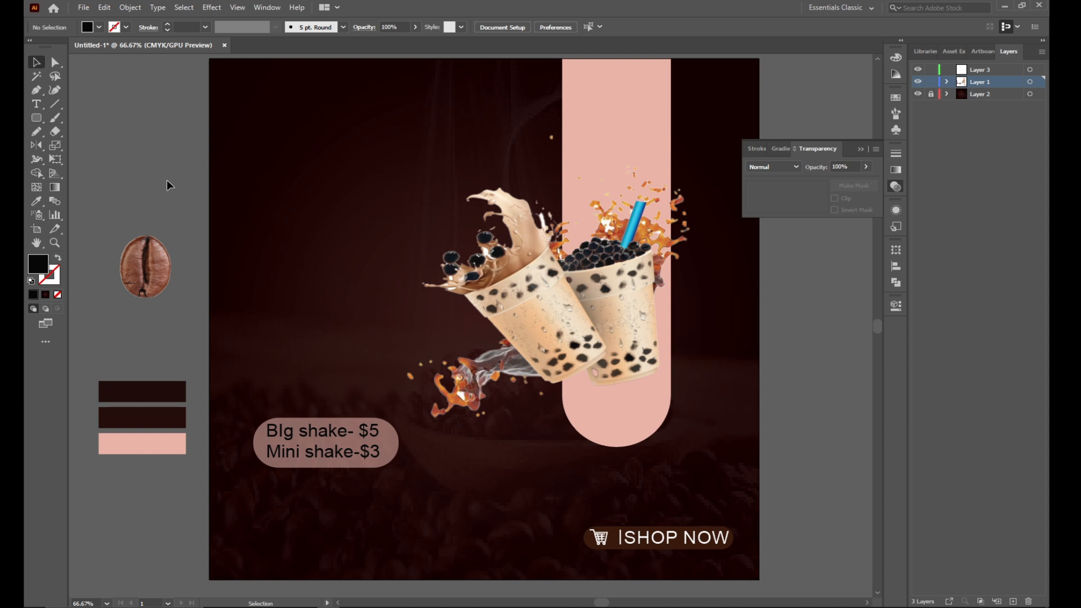
Place tilted coffee beans at the poster's upper-right, left edge and bottom edge, arranging the upper-right one in front of the pink strip.
drag(158, 278, 671, 110)
right_click(671, 109)
mouse_move(709, 207)
click(836, 206)
drag(703, 64, 469, 566)
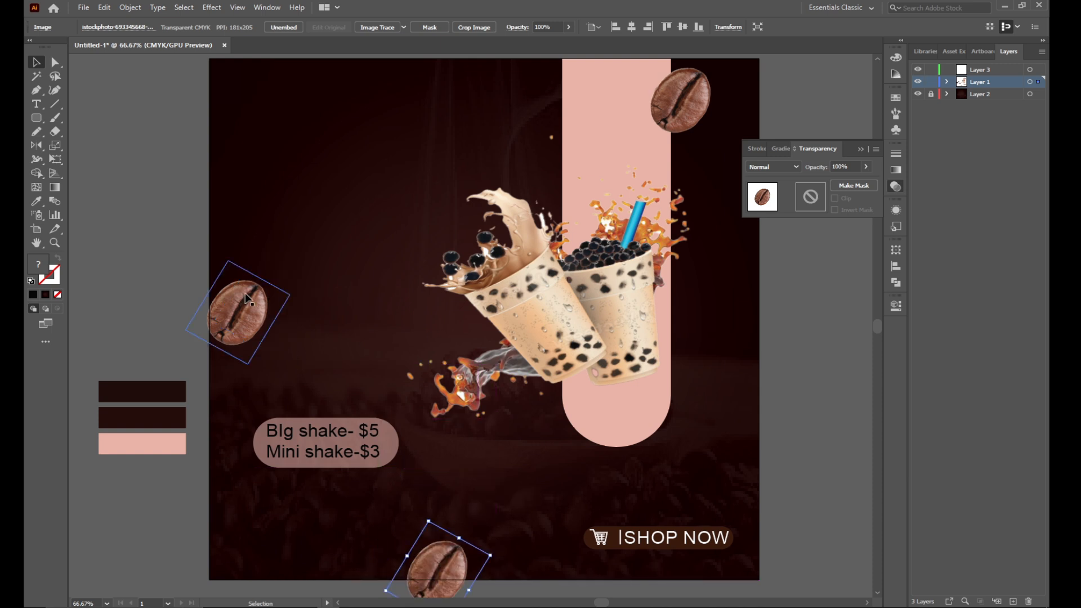
Enlarge the coffee bean on the poster's left edge.
click(245, 293)
drag(281, 295, 306, 291)
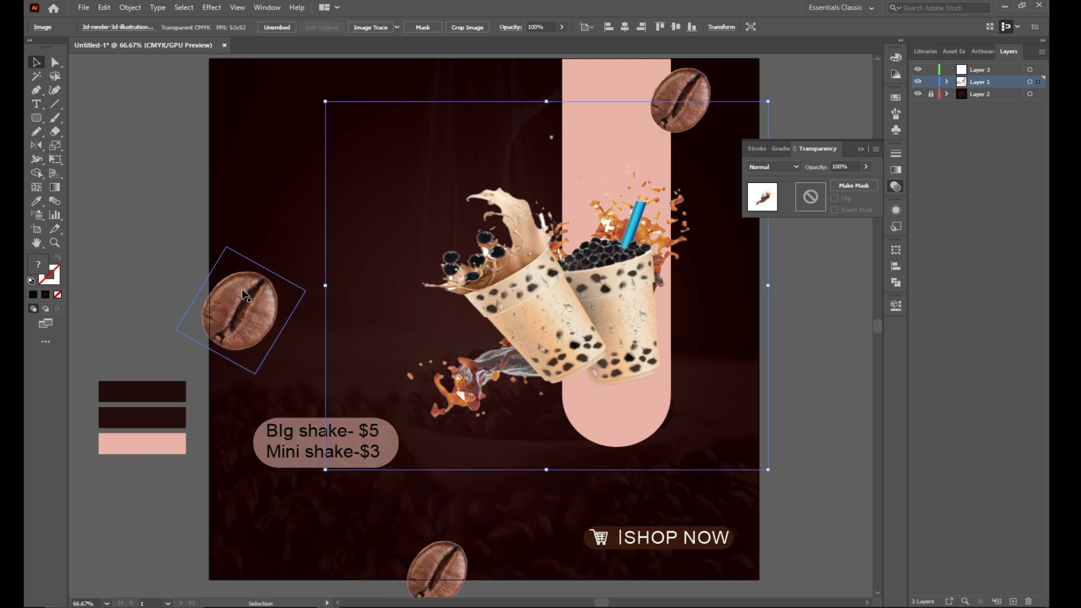
click(346, 217)
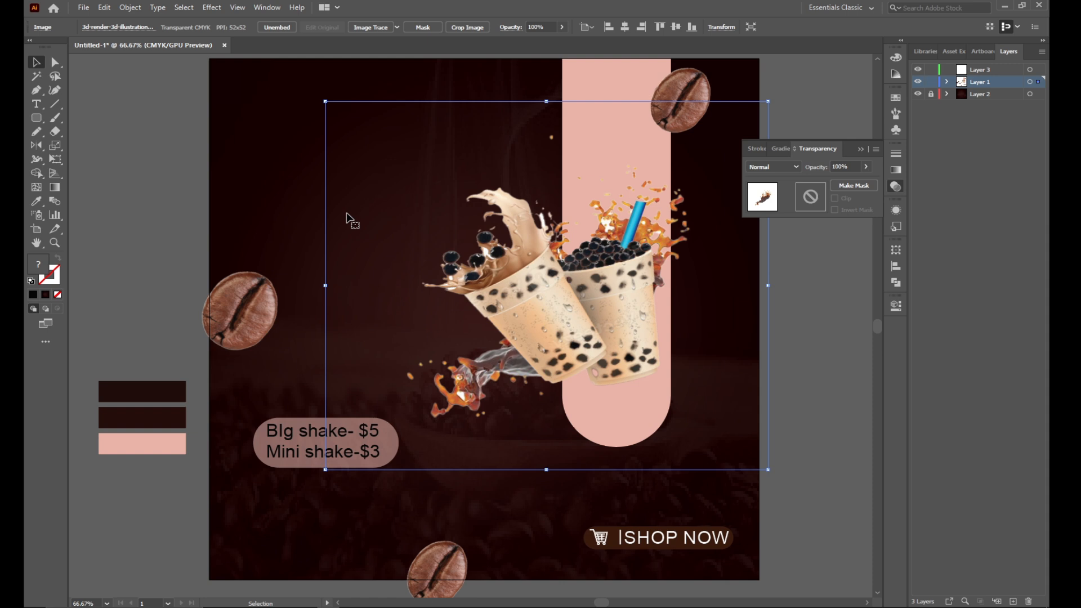
click(303, 164)
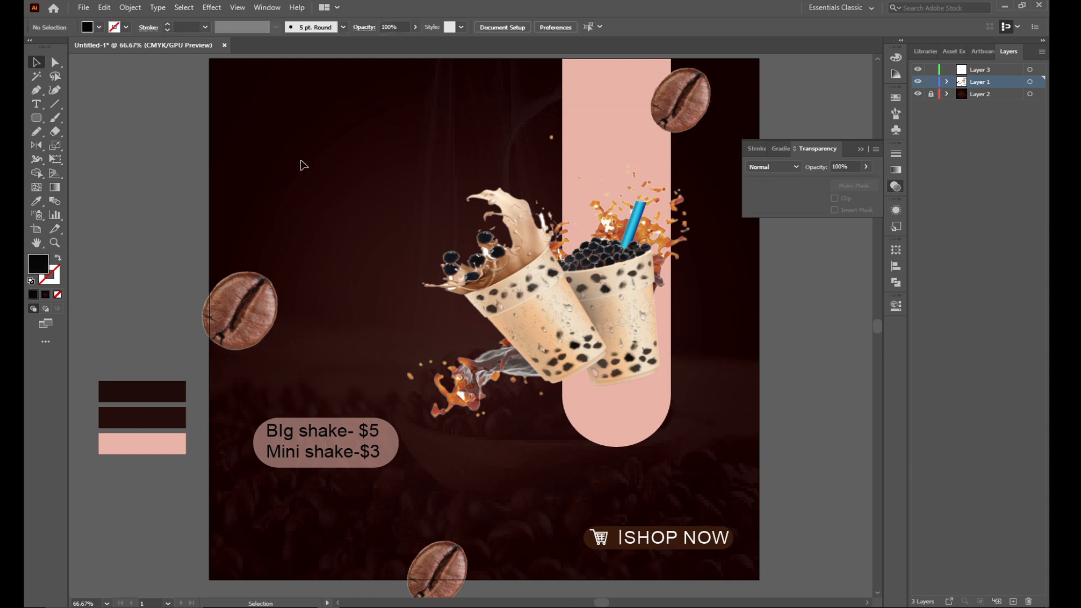
Apply a Radial Blur with amount 22 and the Zoom method to all three coffee beans.
click(263, 276)
shift+click(681, 100)
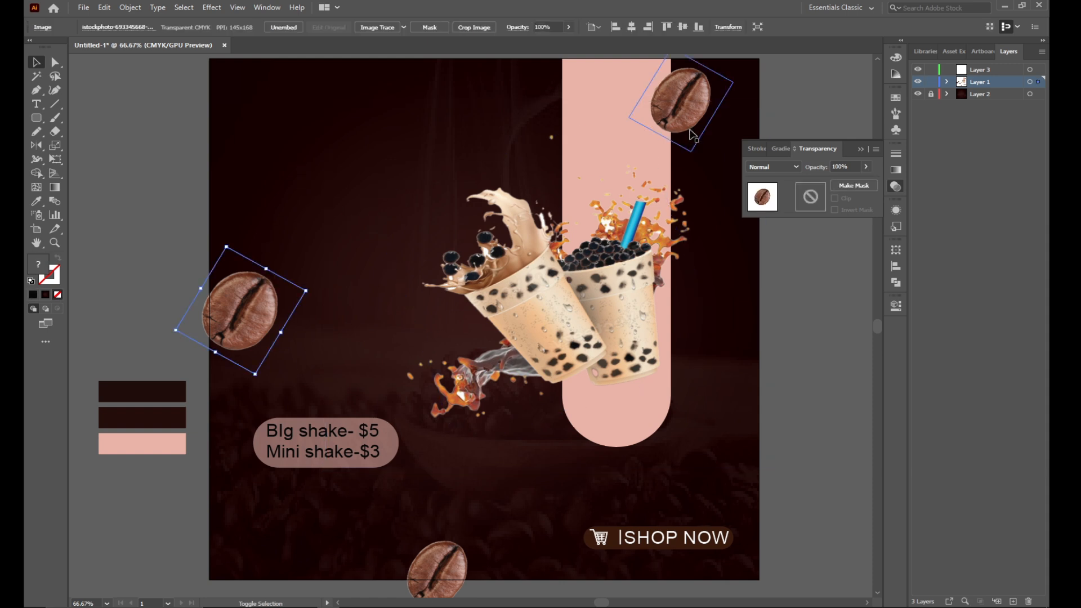
shift+click(591, 338)
shift+click(437, 564)
click(212, 7)
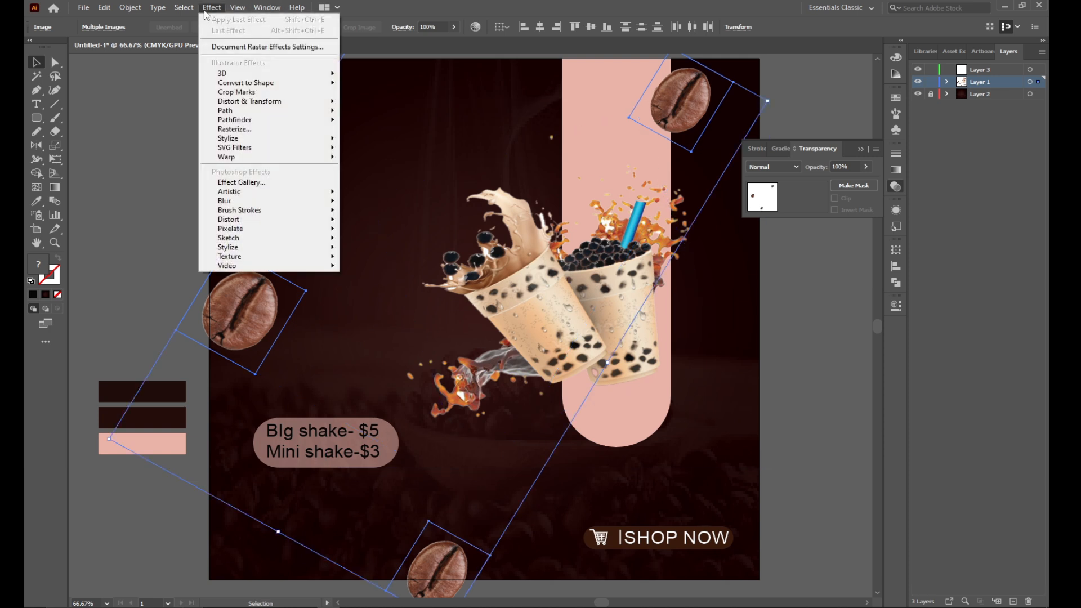
mouse_move(245, 201)
click(356, 211)
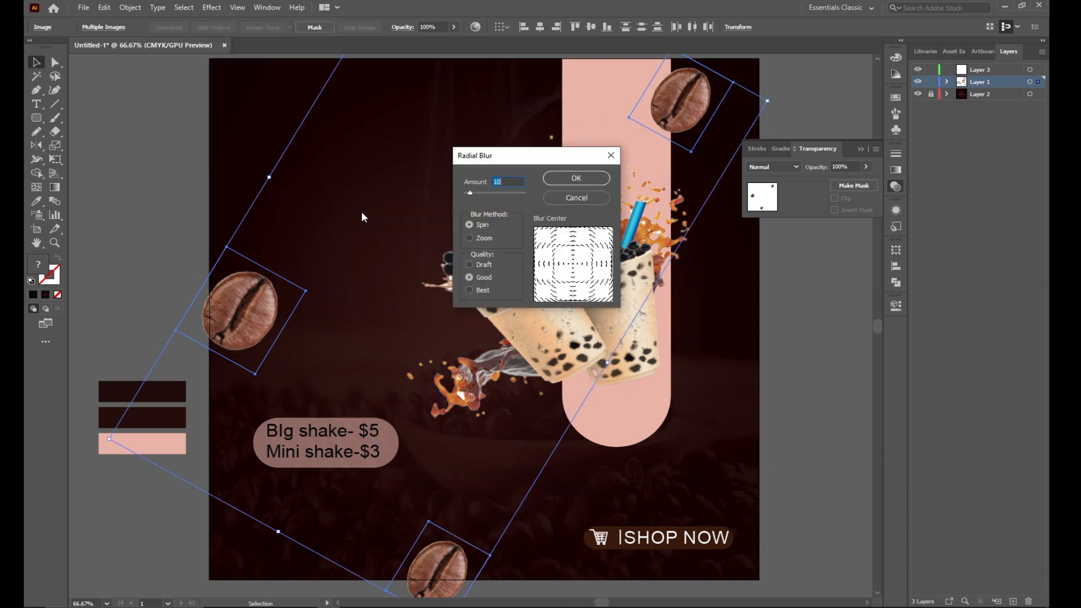
text(22)
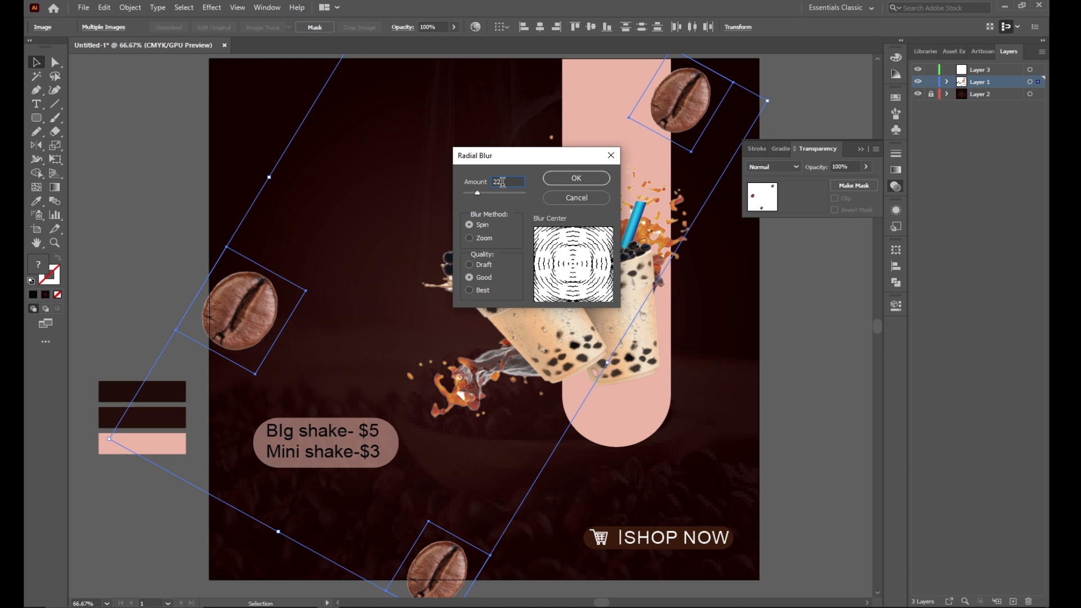
click(469, 239)
click(591, 177)
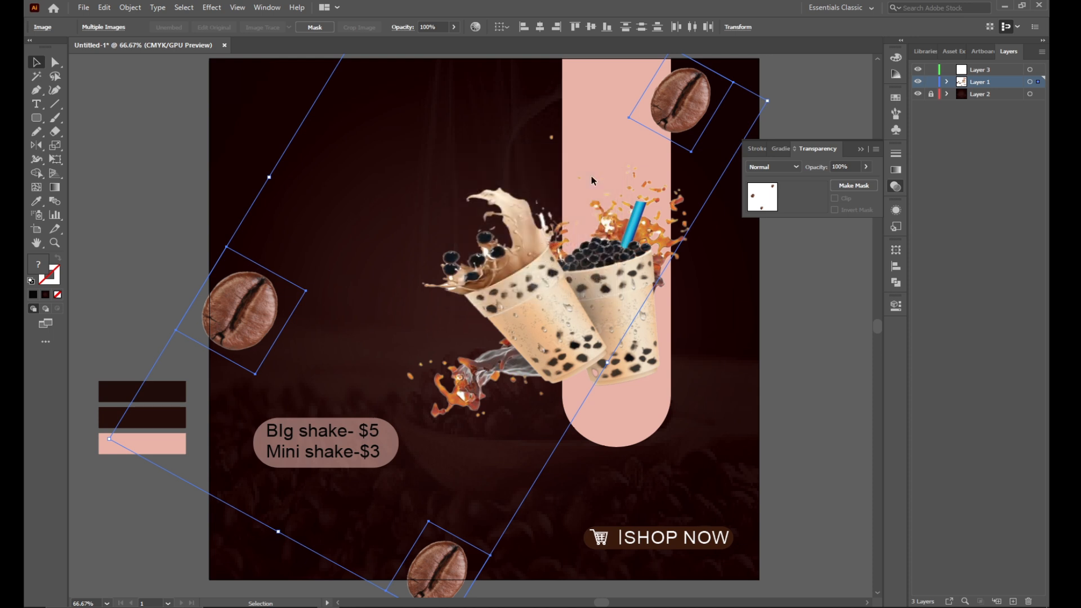
click(177, 128)
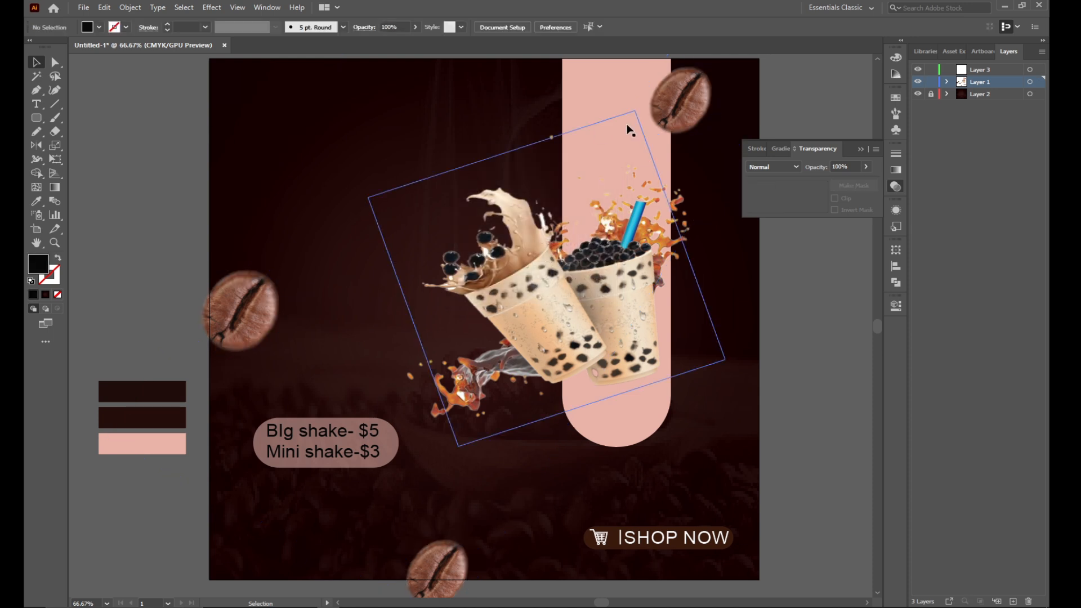
Bring the upper-right coffee bean to the front and reposition it over the pink strip's edge.
click(674, 106)
drag(674, 106, 668, 106)
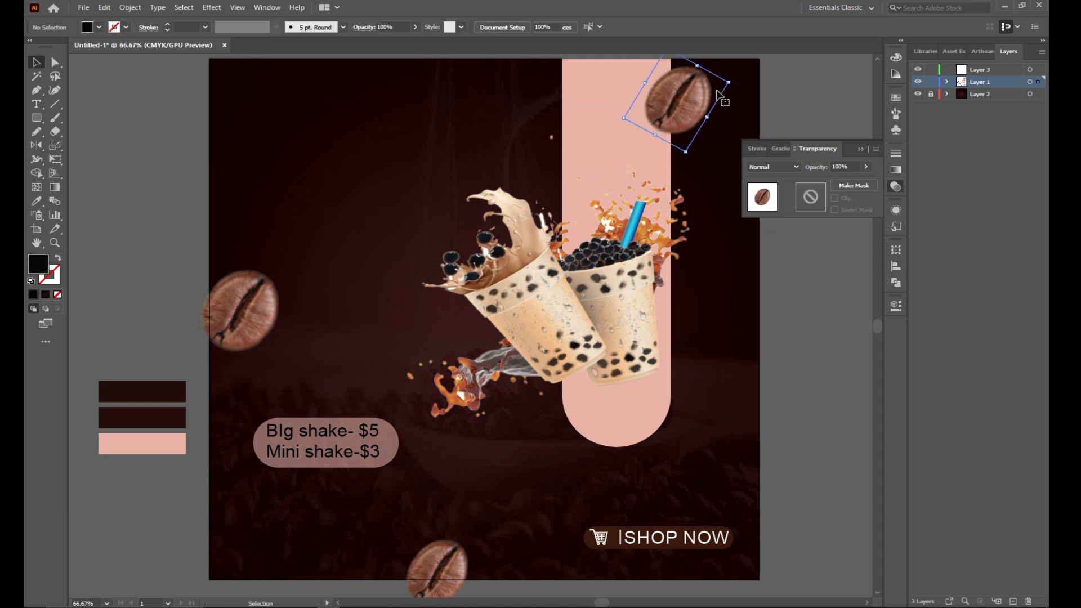
right_click(718, 92)
mouse_move(793, 190)
click(882, 187)
drag(680, 102, 665, 122)
click(507, 253)
click(684, 96)
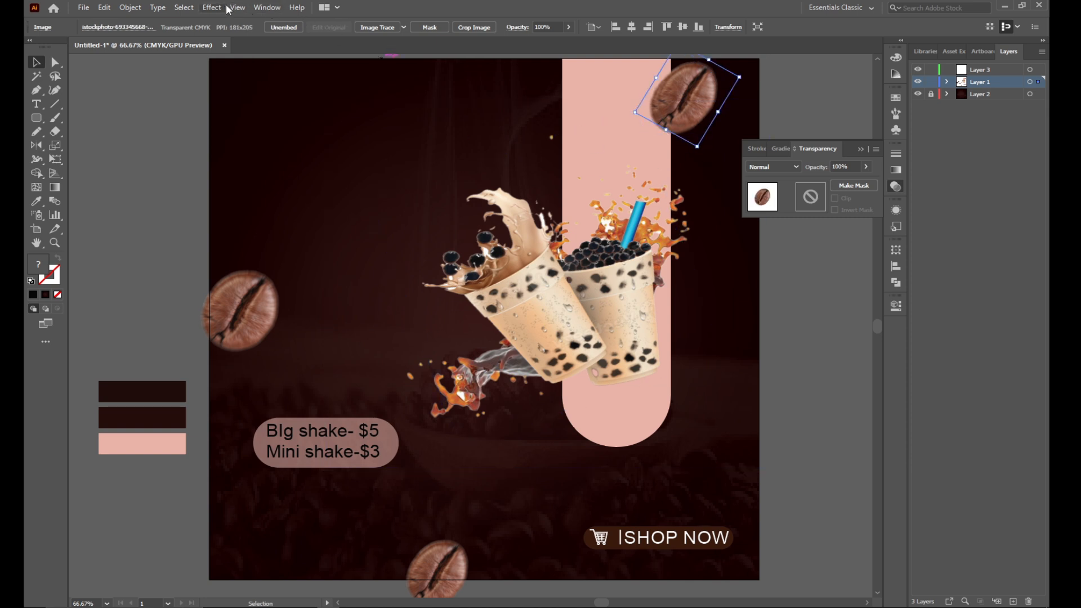
Try Darken, Lighten, Hue, Saturation and Color blending on the upper-right bean, and set its blend mode to Screen.
click(786, 165)
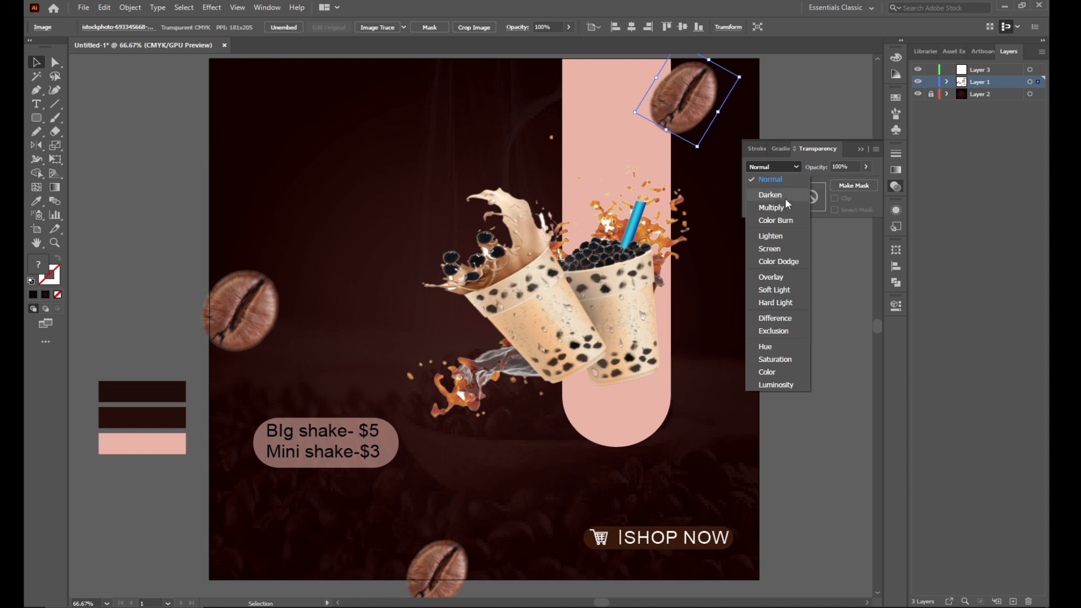
click(785, 194)
click(795, 167)
click(786, 236)
click(784, 167)
click(784, 345)
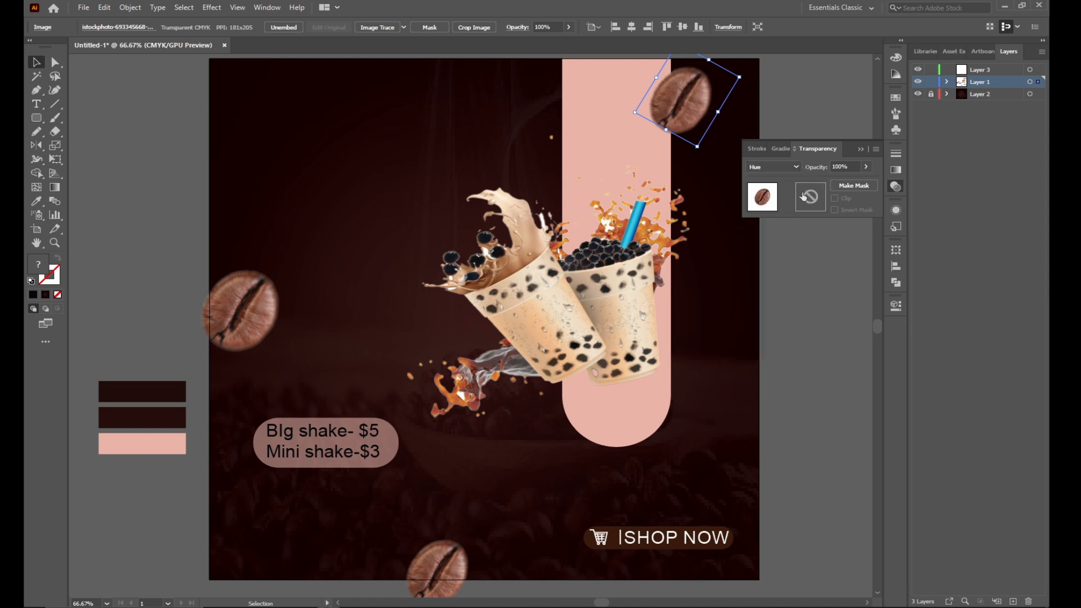
click(787, 167)
click(790, 360)
click(788, 167)
click(777, 371)
click(780, 168)
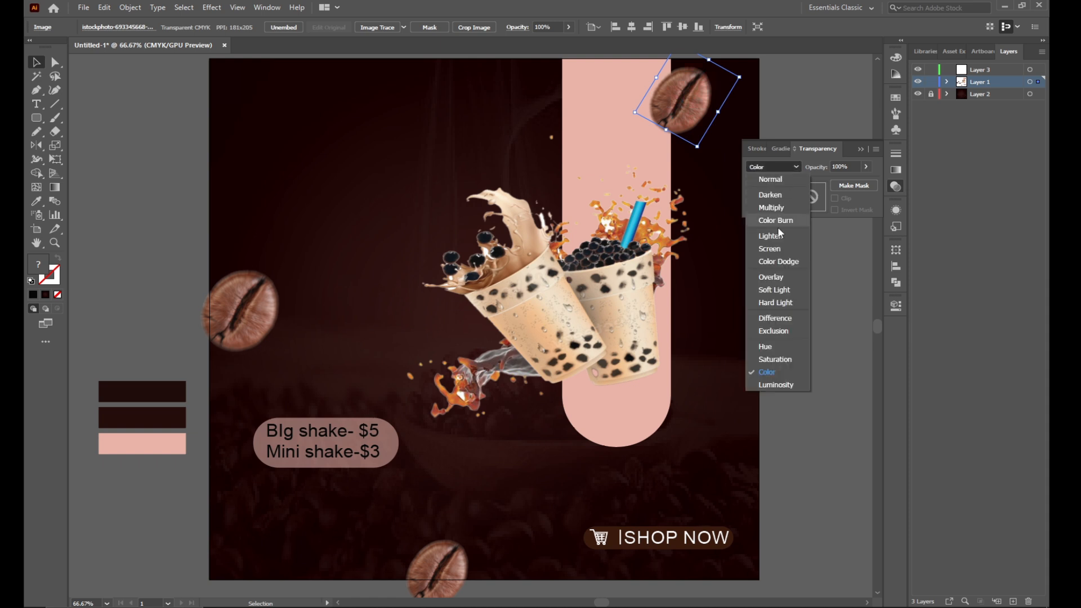
click(776, 249)
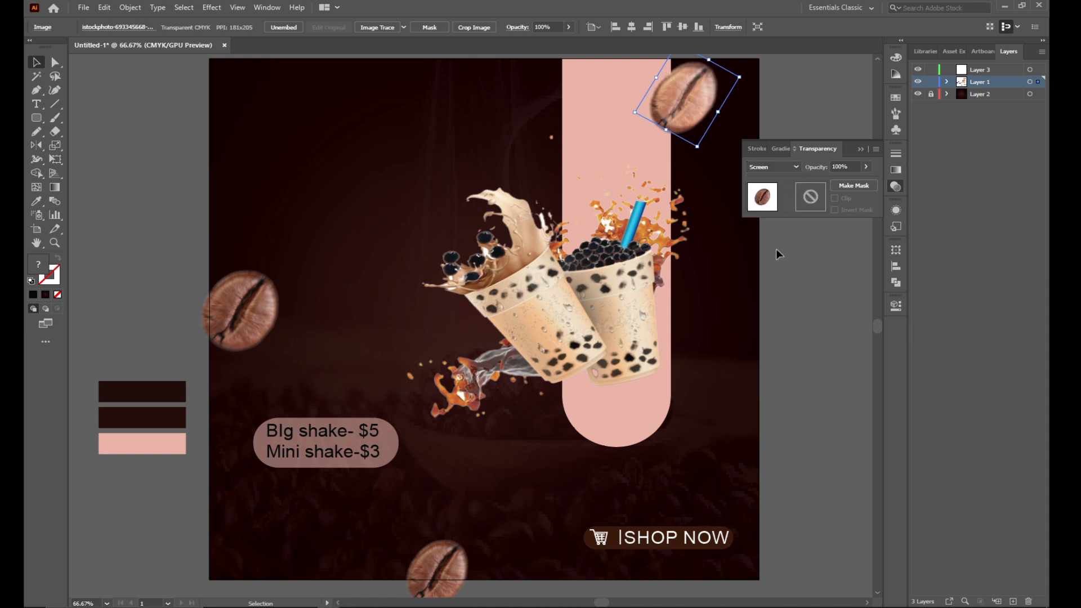
Shift the upper-right coffee bean slightly and apply a Gaussian Blur to it.
click(862, 149)
click(681, 133)
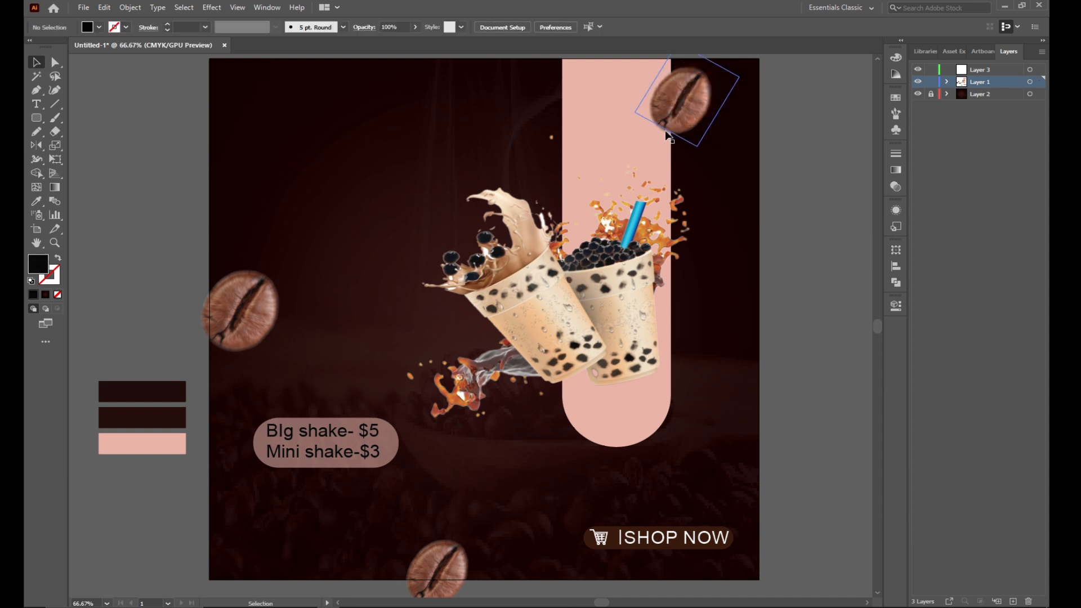
click(219, 8)
mouse_move(236, 201)
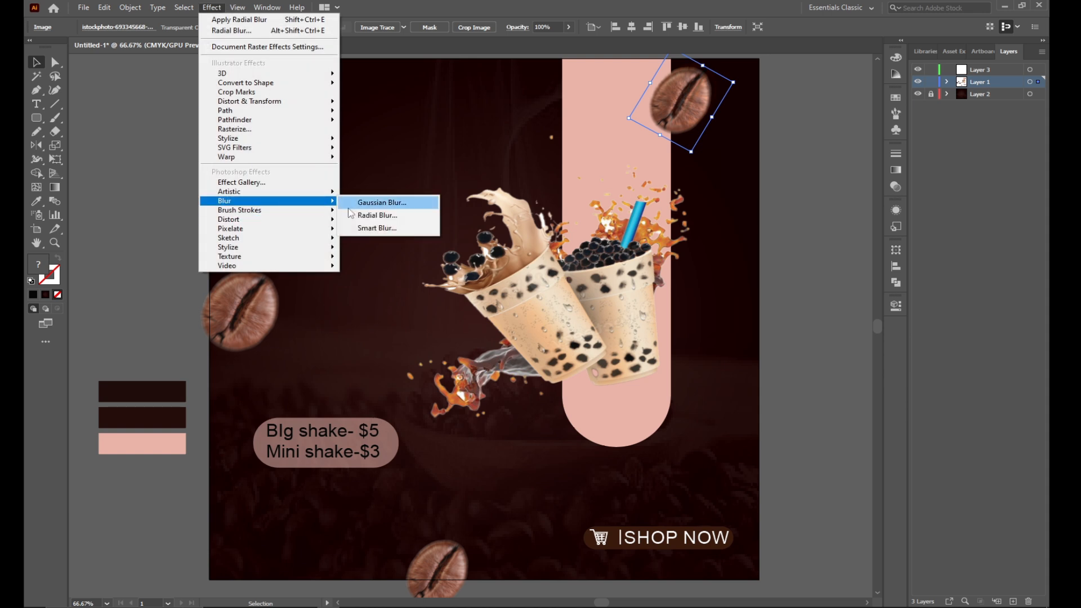
click(353, 205)
drag(514, 292, 492, 297)
click(528, 321)
click(767, 241)
click(811, 237)
Rotate the coffee bean at the poster's bottom edge slightly.
click(474, 548)
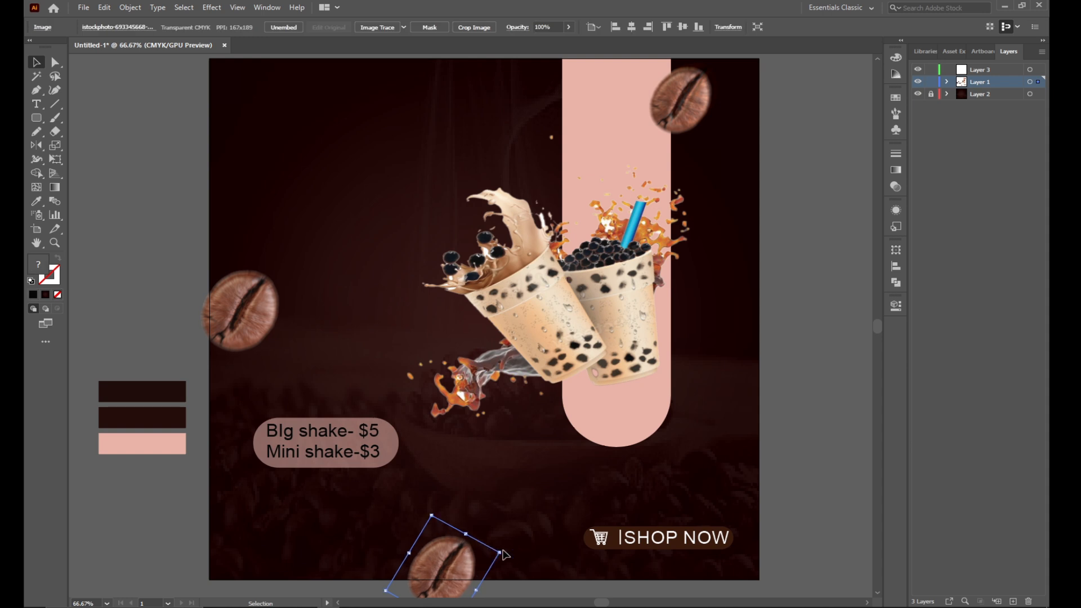
drag(507, 550, 527, 493)
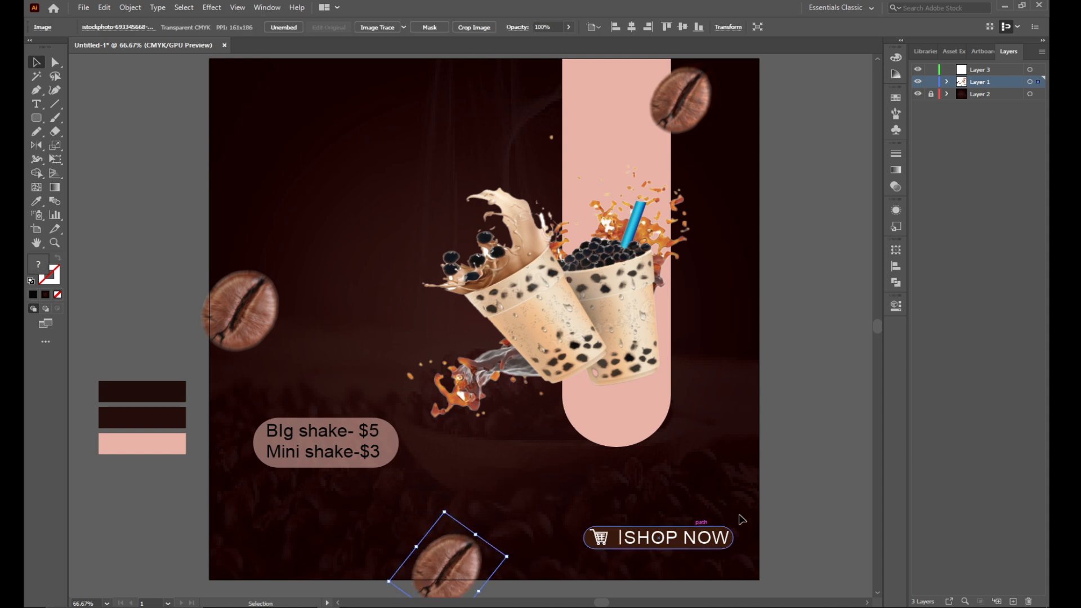
click(806, 481)
Create a text frame in the poster's upper-left area and enter "cold coffe".
click(36, 104)
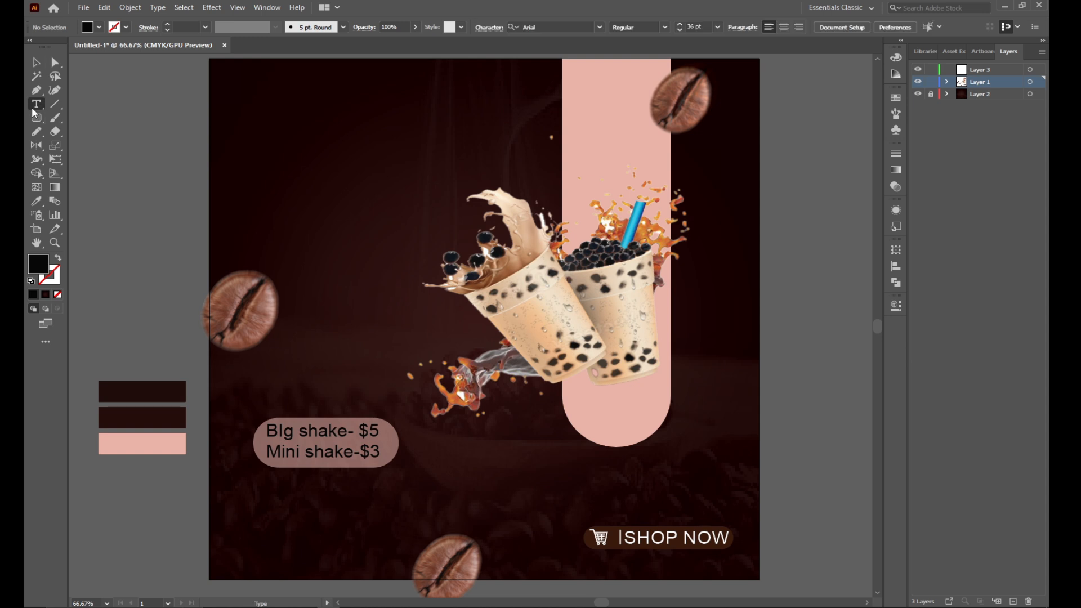
drag(249, 125, 445, 209)
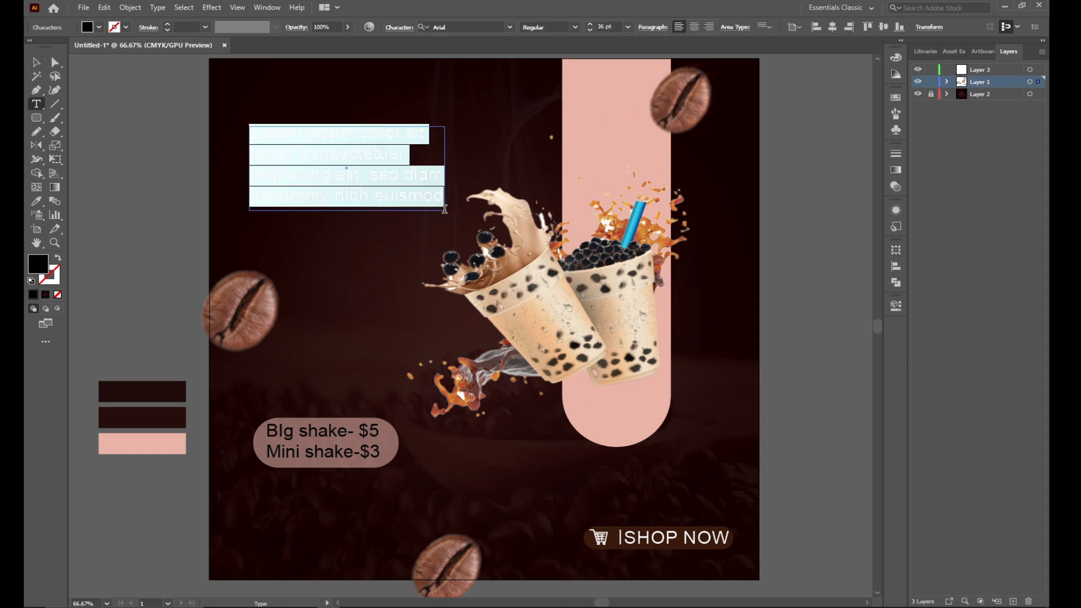
key(BackSpace)
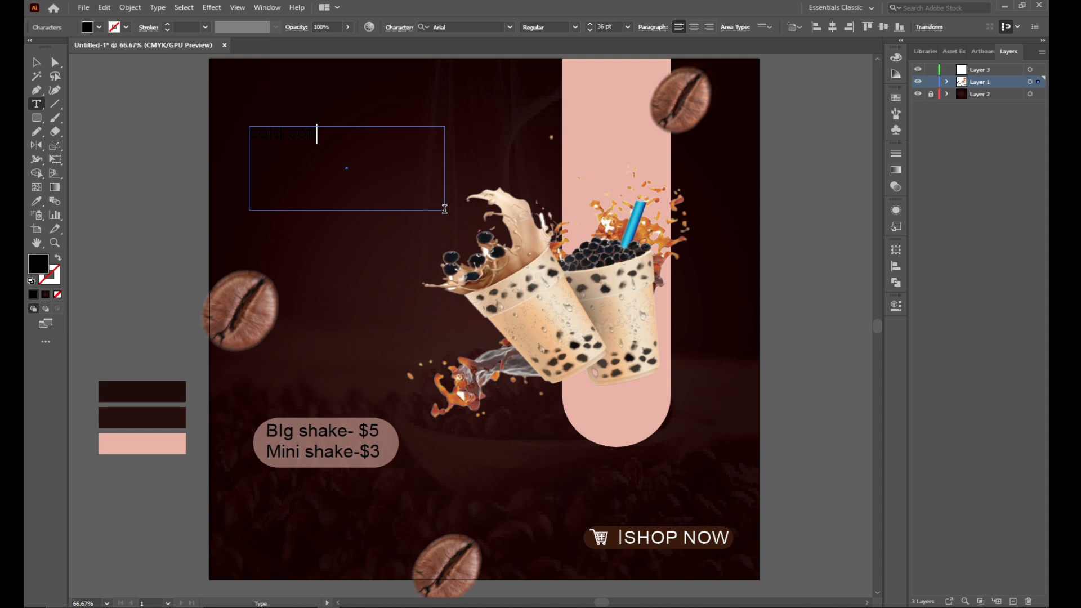
Set the "cold coffe" text to Bahnschrift at 98 pt and widen its frame to fit both words on one line.
drag(350, 149, 243, 128)
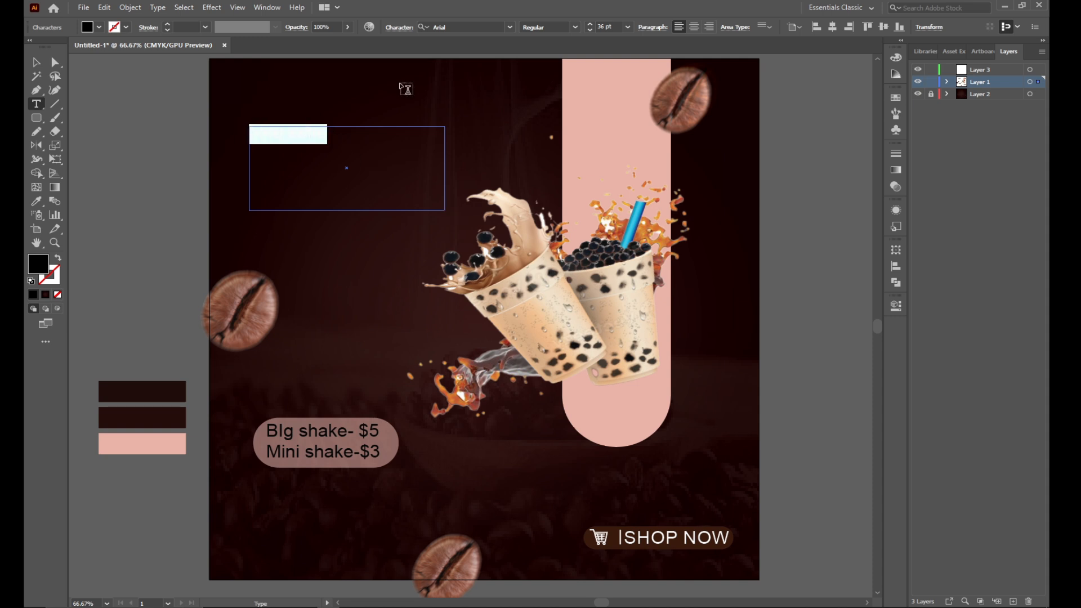
click(511, 27)
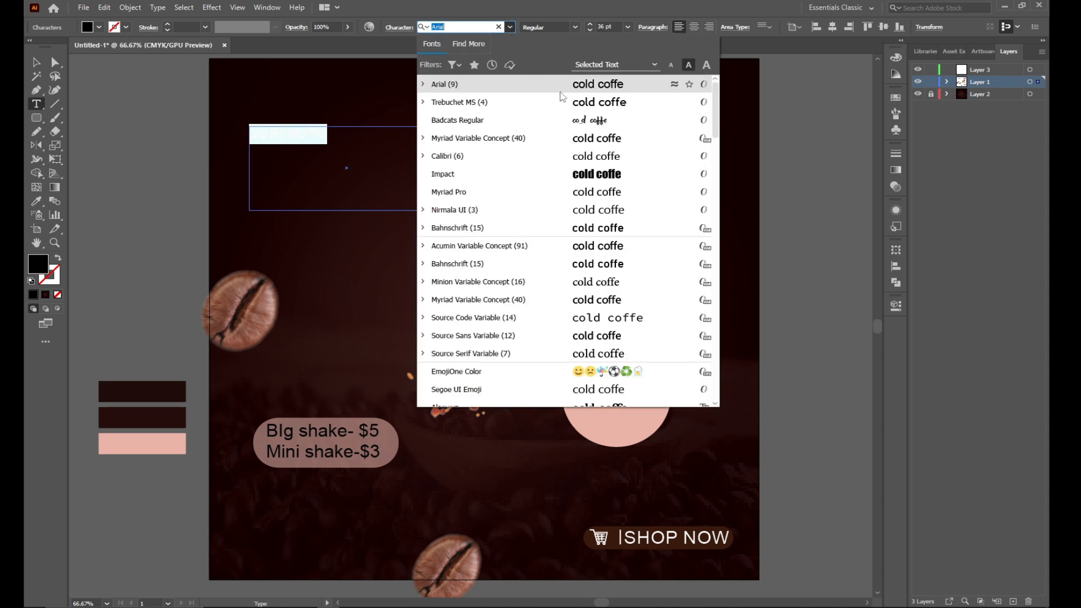
click(622, 232)
scroll(642, 27, up, 18)
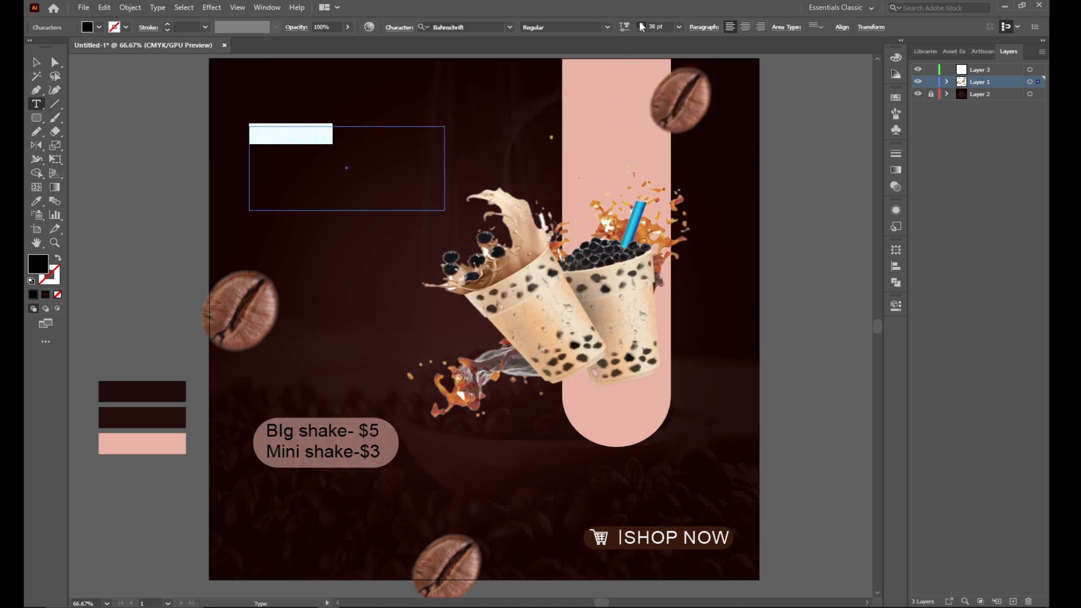
scroll(642, 27, up, 20)
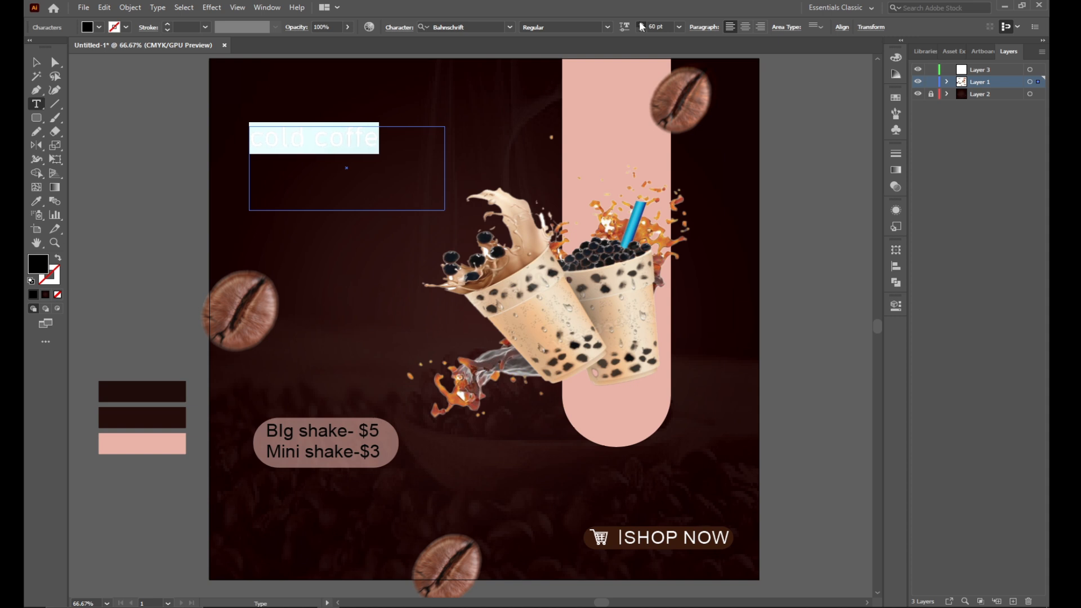
scroll(642, 26, up, 20)
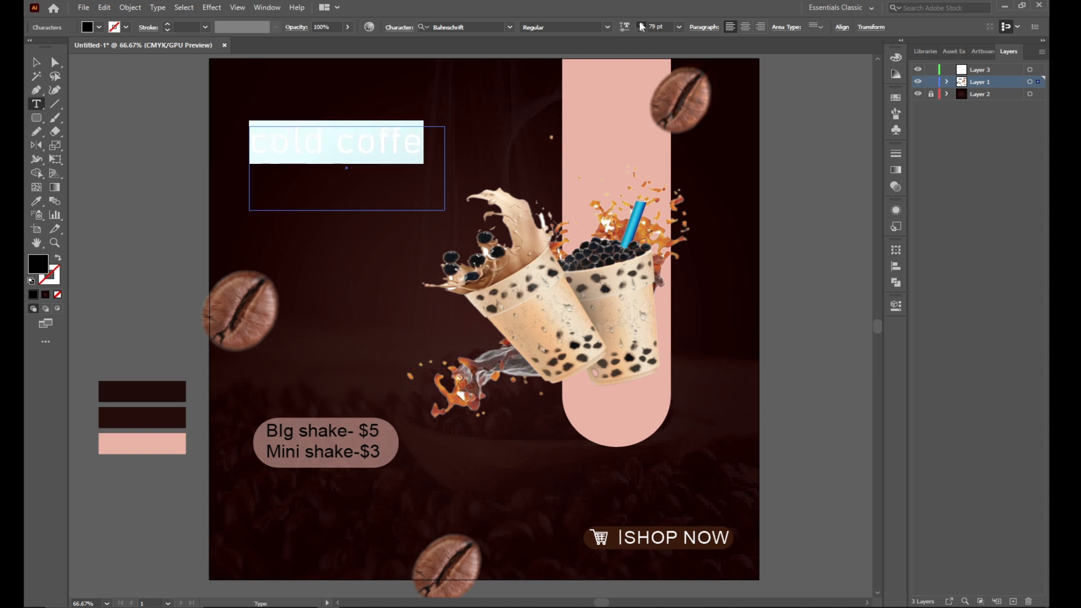
scroll(642, 27, up, 1)
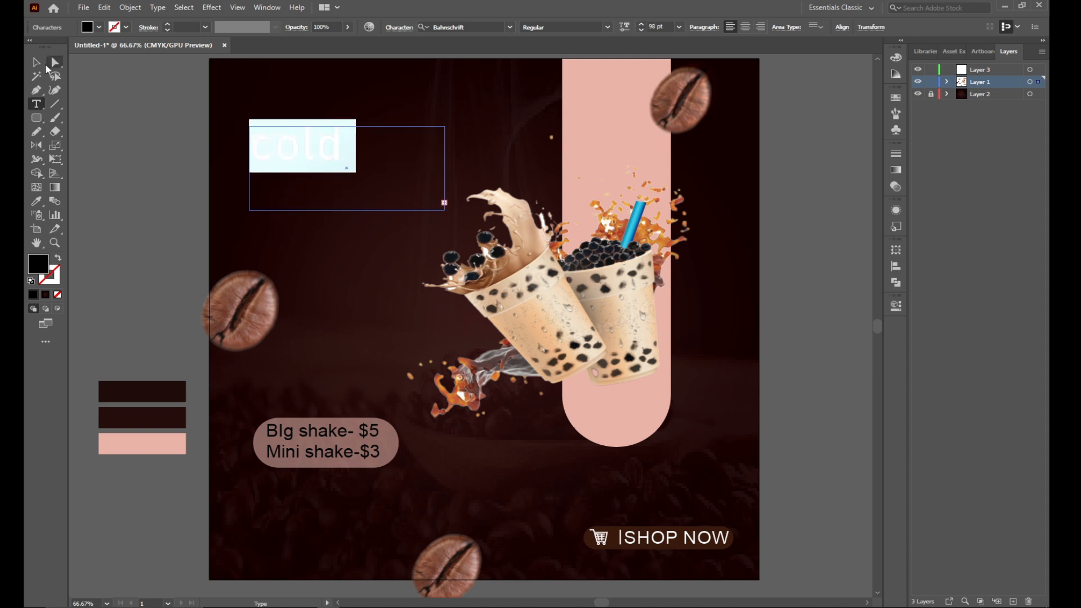
key(Escape)
drag(445, 169, 521, 168)
Fill the "cold coffe" text with a light cream colour and move it lower on the poster.
double_click(459, 151)
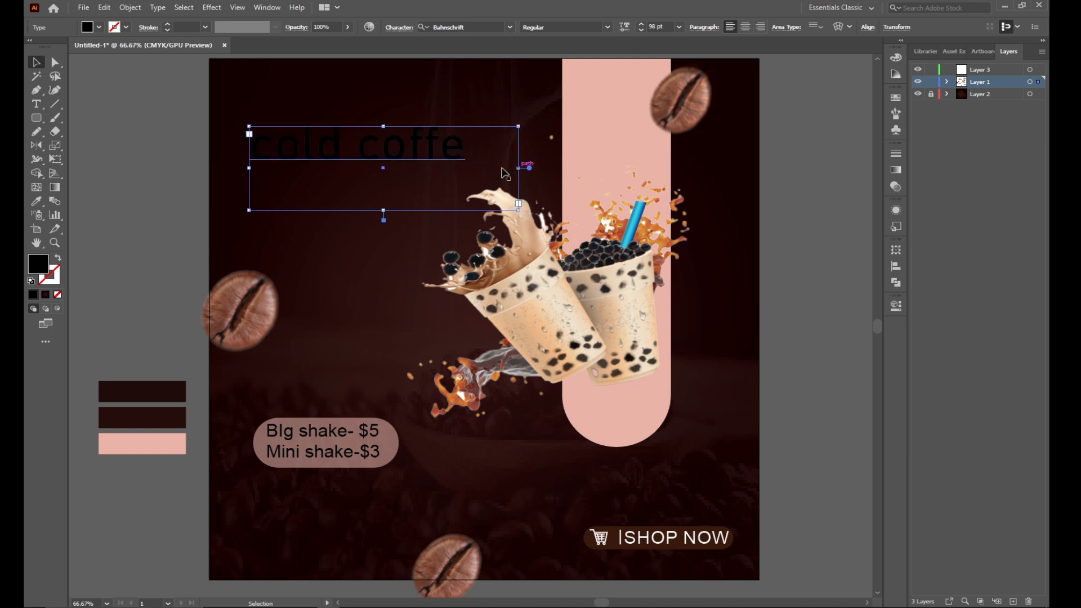
key(ctrl+a)
double_click(41, 265)
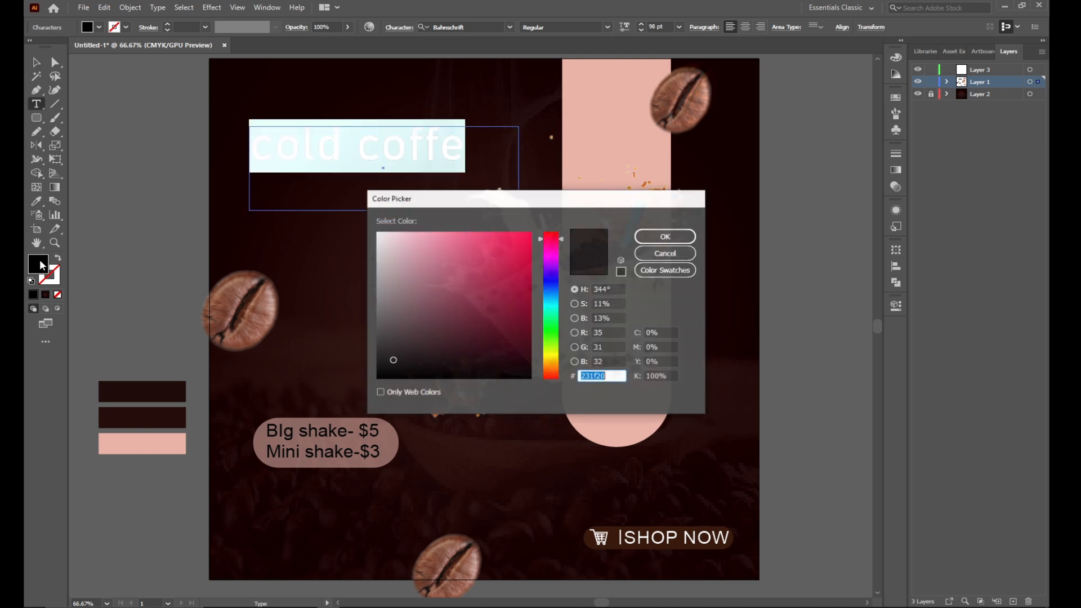
click(550, 363)
drag(444, 261, 411, 244)
click(666, 236)
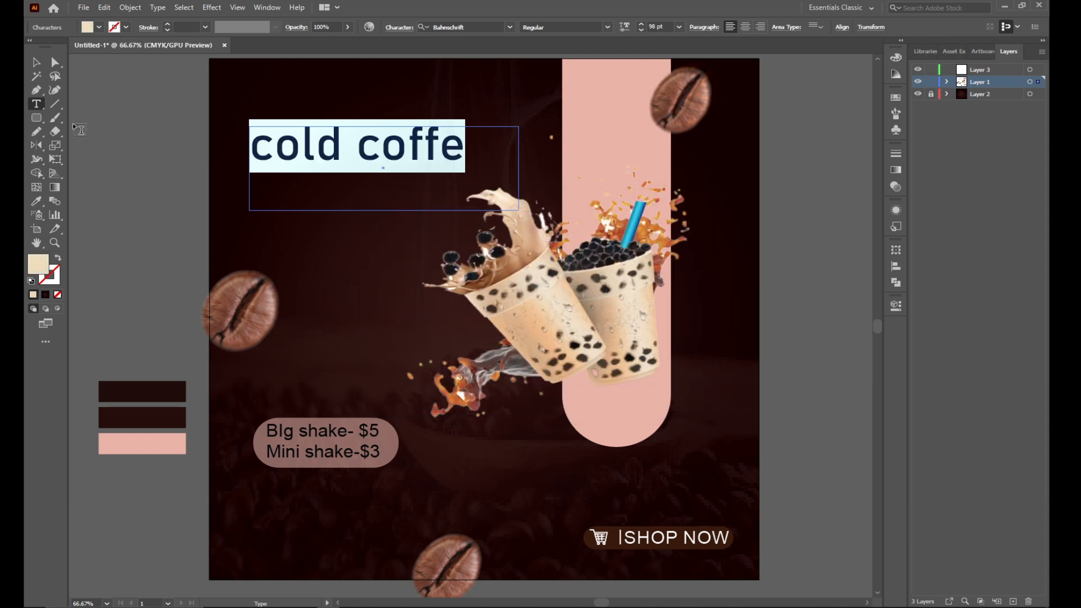
click(36, 62)
drag(338, 148, 333, 226)
click(114, 158)
Add a text frame directly above "cold coffe" and enter "Premuum".
click(35, 103)
drag(249, 163, 444, 200)
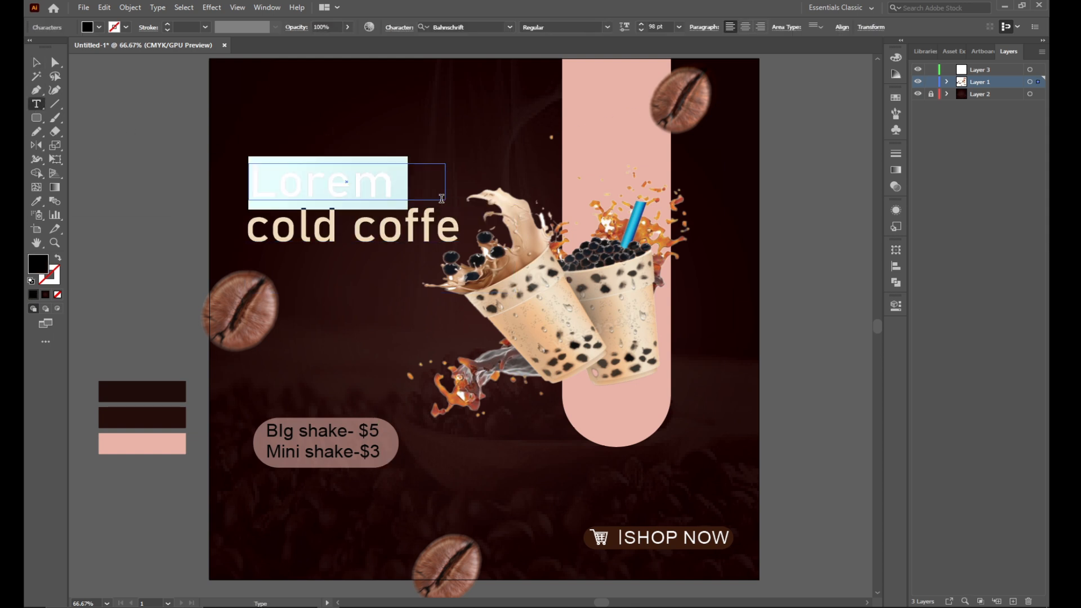
key(BackSpace)
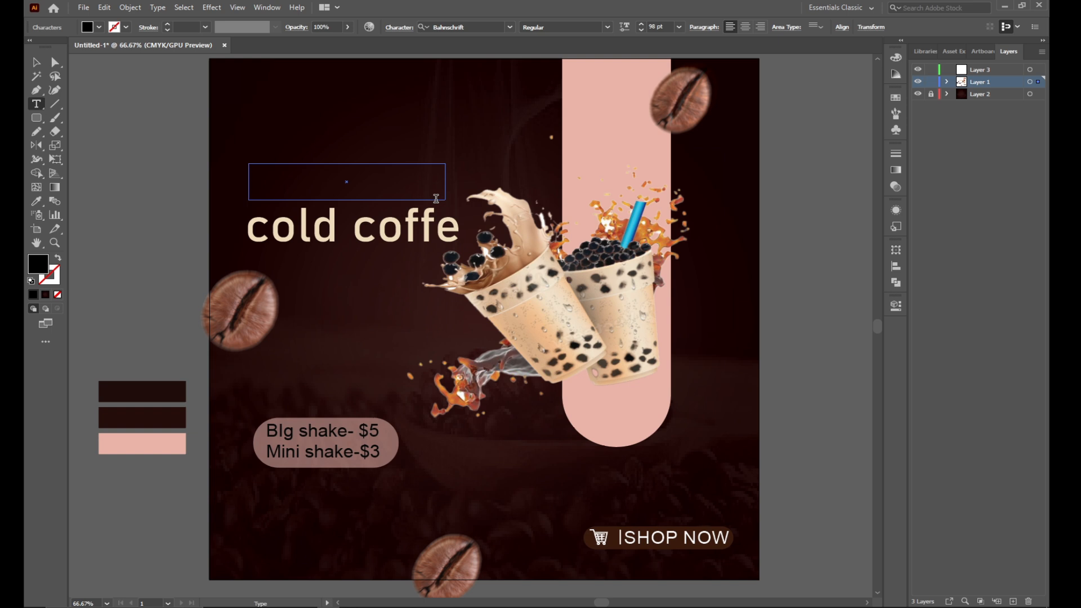
text(p)
key(BackSpace)
text(Premu)
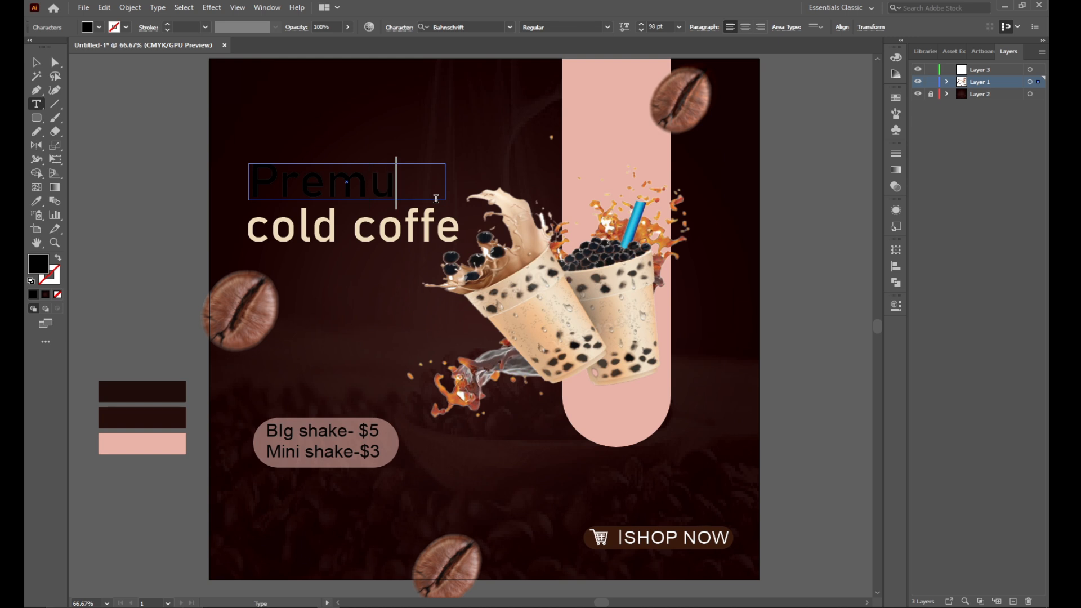
text(u)
Set the whole word "Premuum" in Badcats Regular and extend its text frame downward so every letter fits.
drag(428, 187, 255, 187)
click(509, 27)
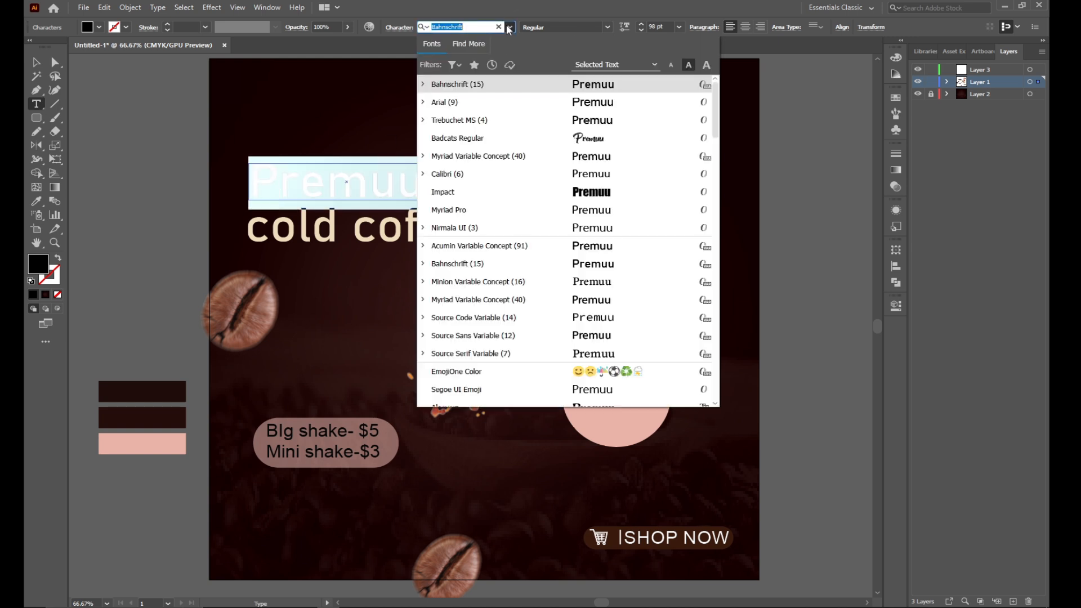
click(573, 144)
key(Escape)
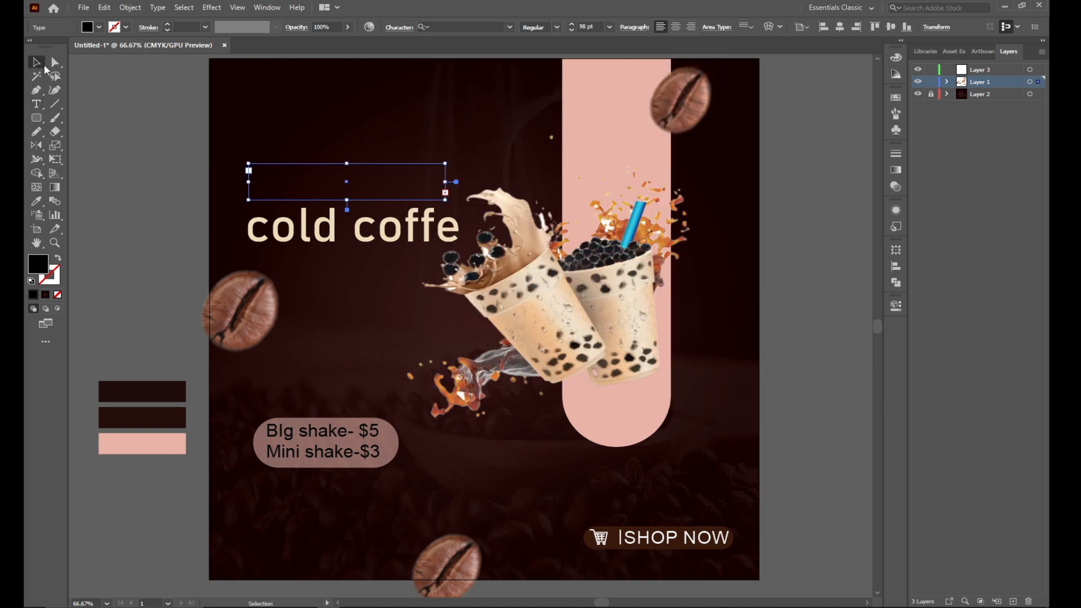
double_click(348, 223)
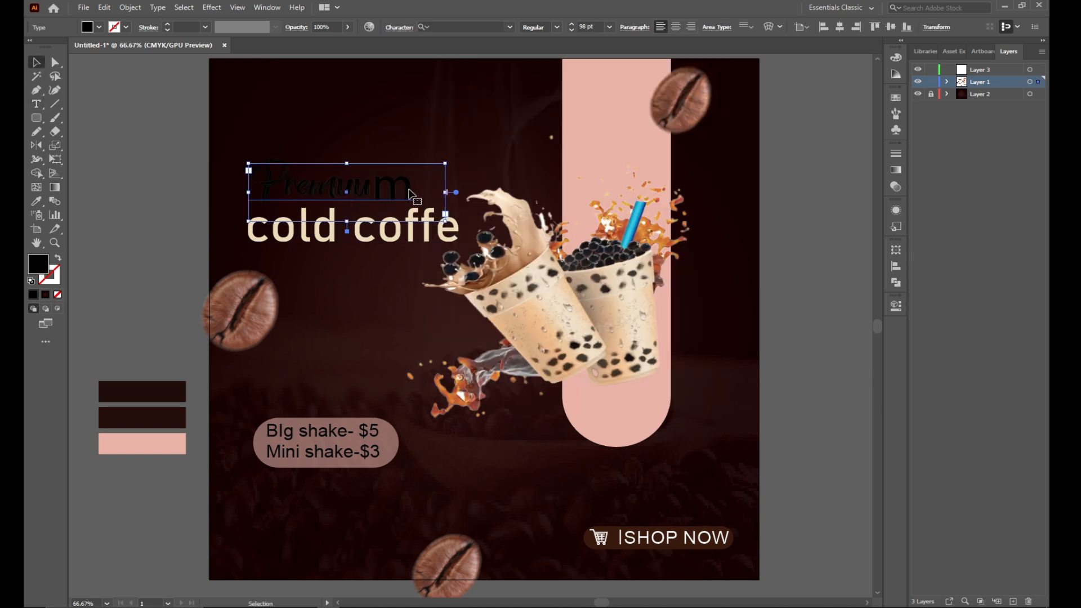
double_click(400, 187)
click(509, 27)
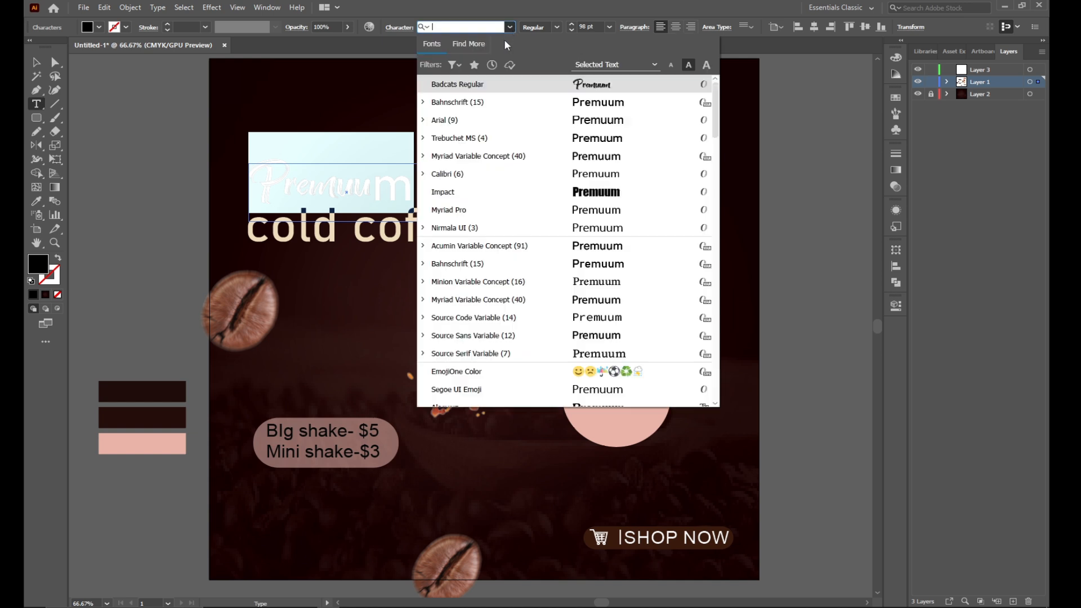
click(496, 82)
ctrl+click(174, 107)
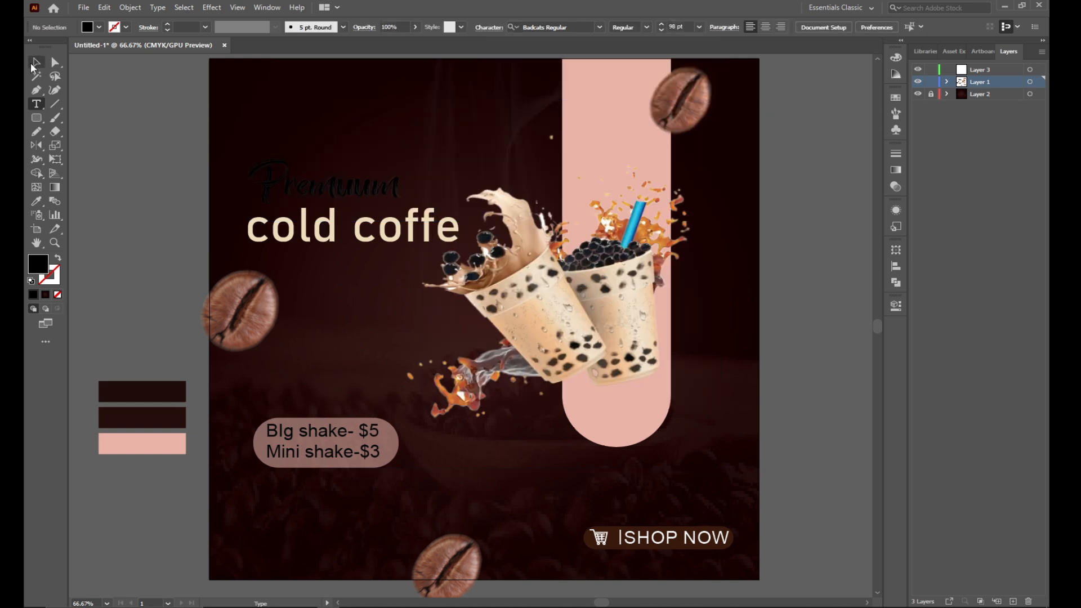
Fill the word "Premuum" with the pink sampled from the colour swatch beside the artboard.
click(347, 191)
click(36, 201)
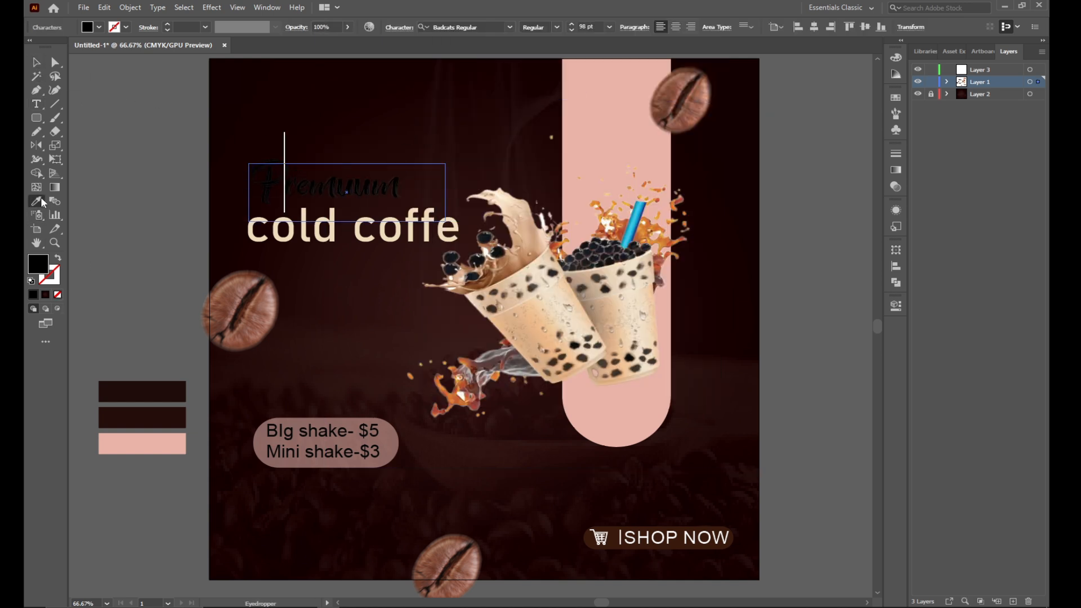
click(172, 442)
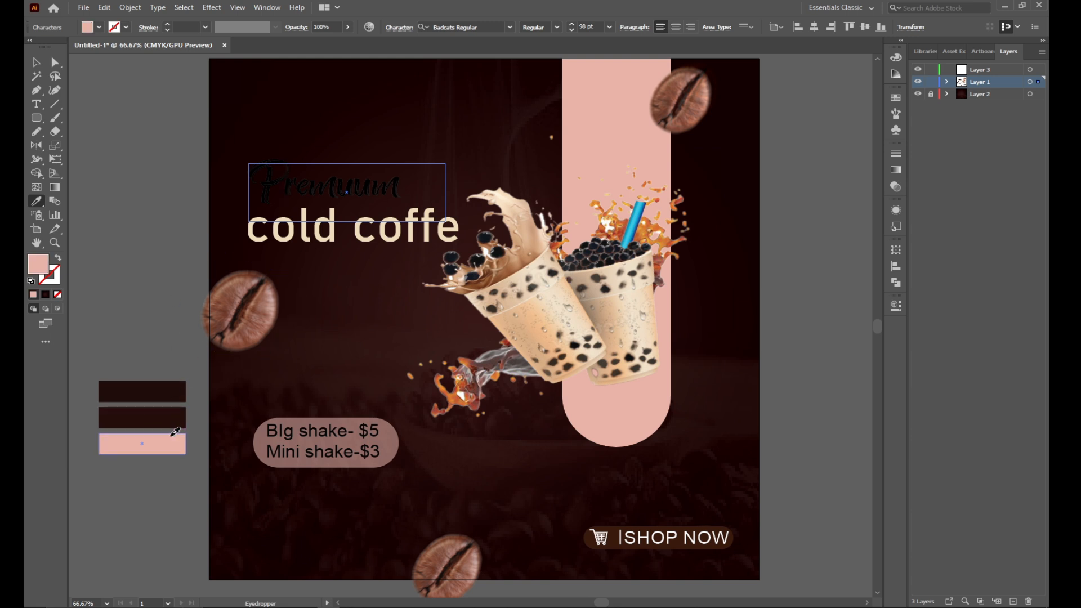
click(36, 62)
double_click(329, 197)
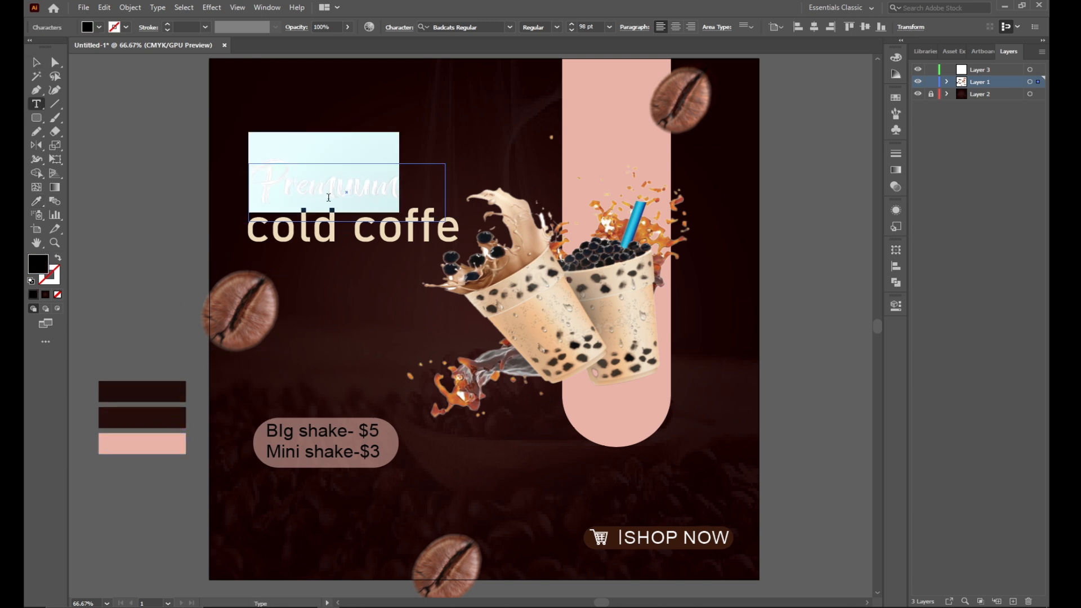
click(36, 201)
click(142, 443)
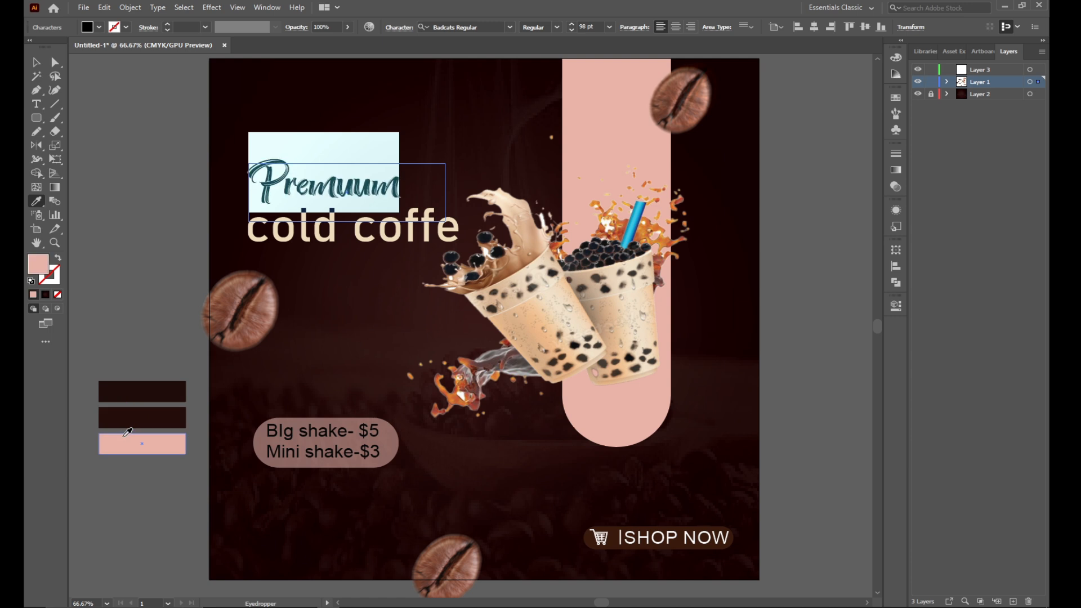
click(36, 62)
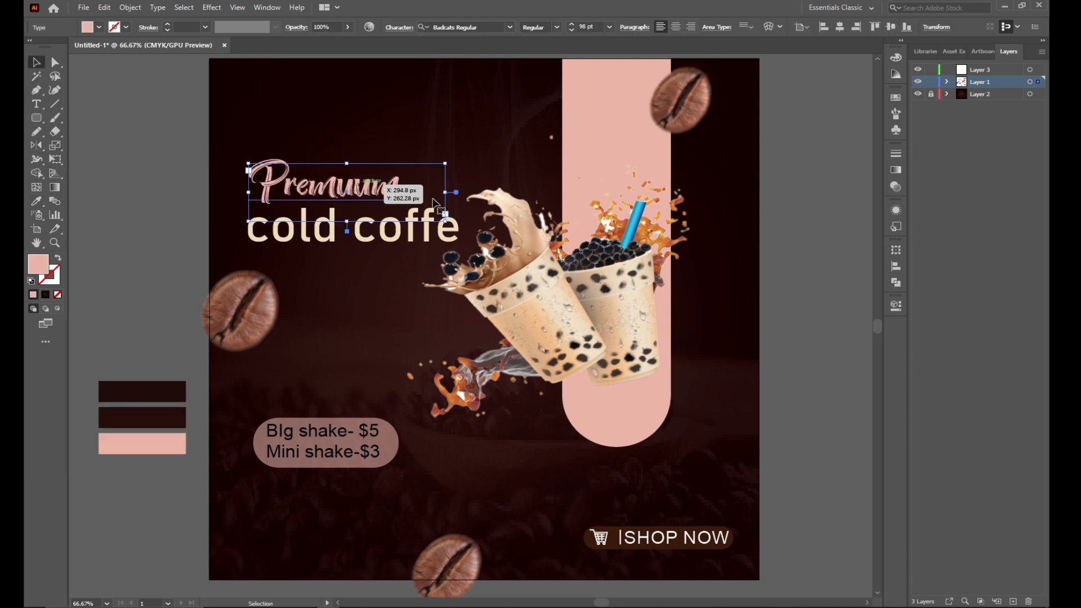
Set "Premuum" to 120 pt, shift it slightly left, and move "cold coffe" to the right beneath it.
double_click(397, 192)
click(571, 25)
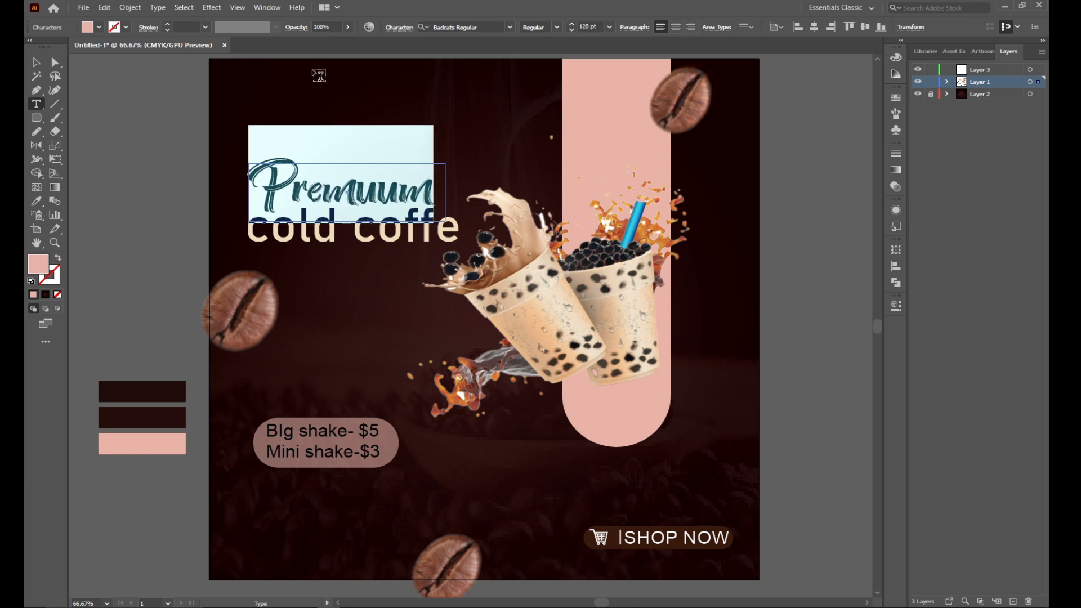
key(Escape)
click(316, 113)
mouse_move(301, 191)
mouse_down()
mouse_move(312, 181)
mouse_move(293, 195)
mouse_up()
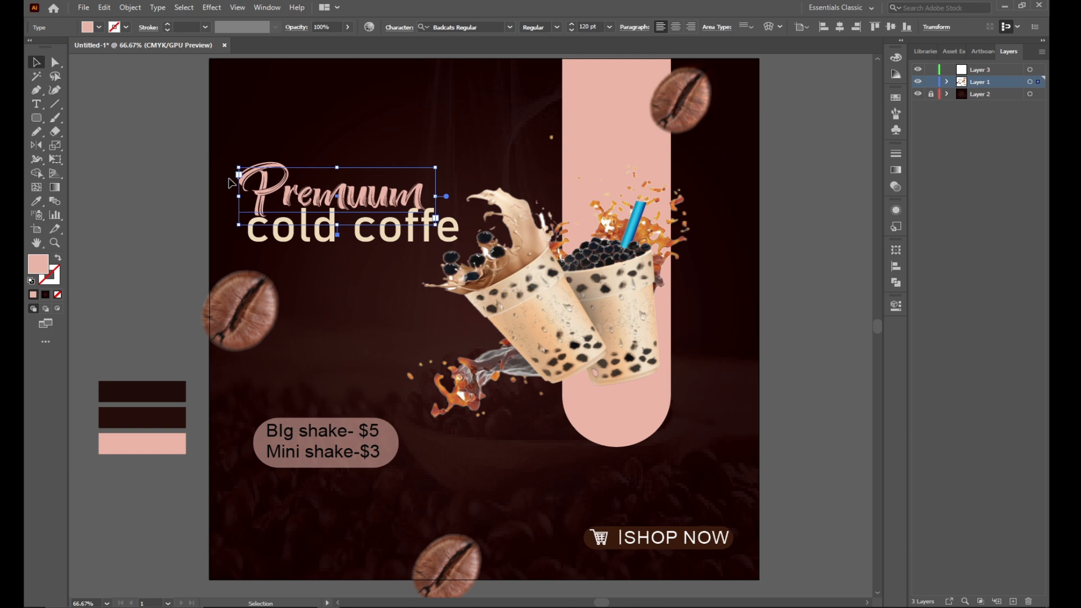
drag(330, 240, 354, 243)
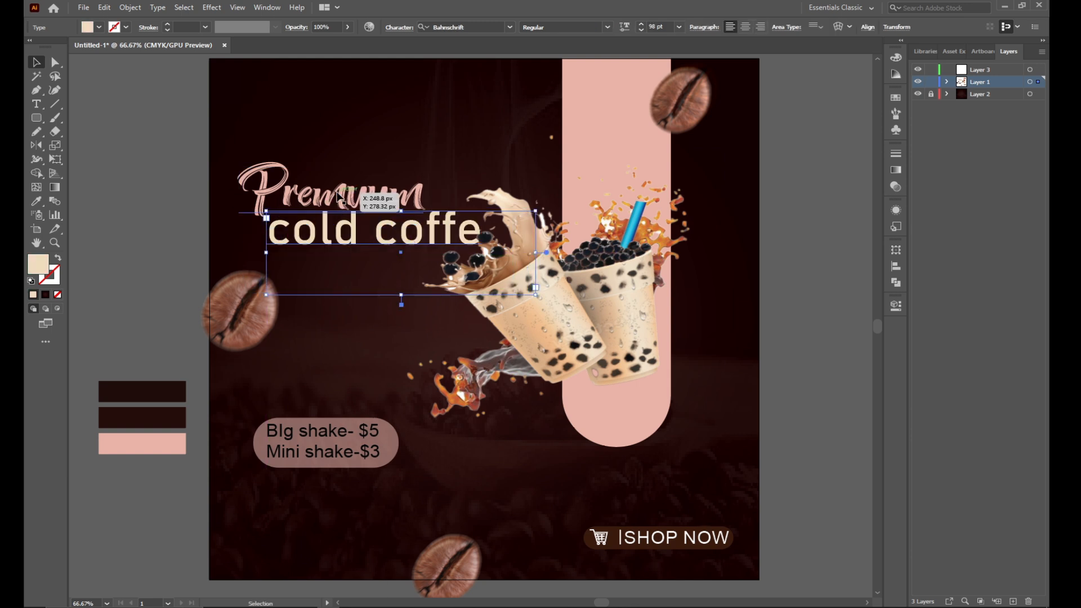
Change the word "Premuum" to "Premyum" and move it slightly closer to "cold coffe".
double_click(337, 196)
key(ctrl+a)
click(38, 67)
drag(338, 194, 331, 202)
click(178, 125)
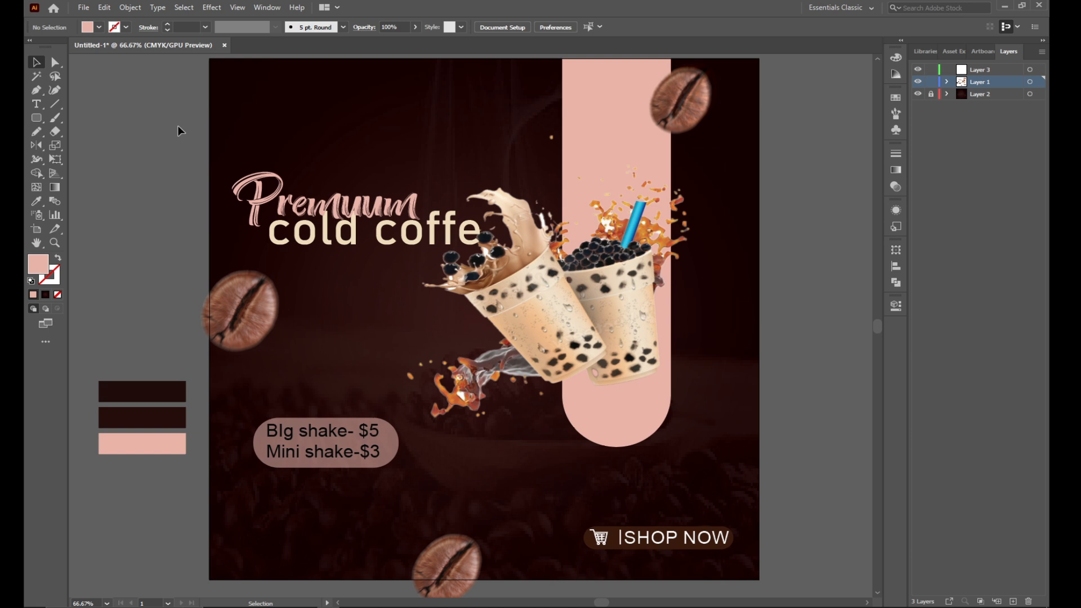
key(t)
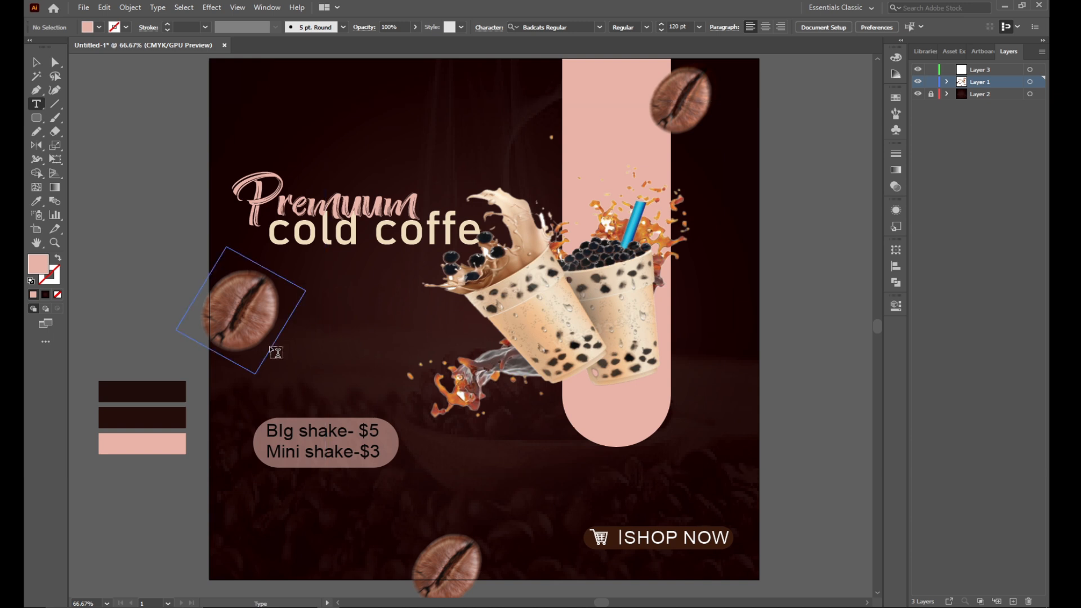
drag(299, 319, 461, 346)
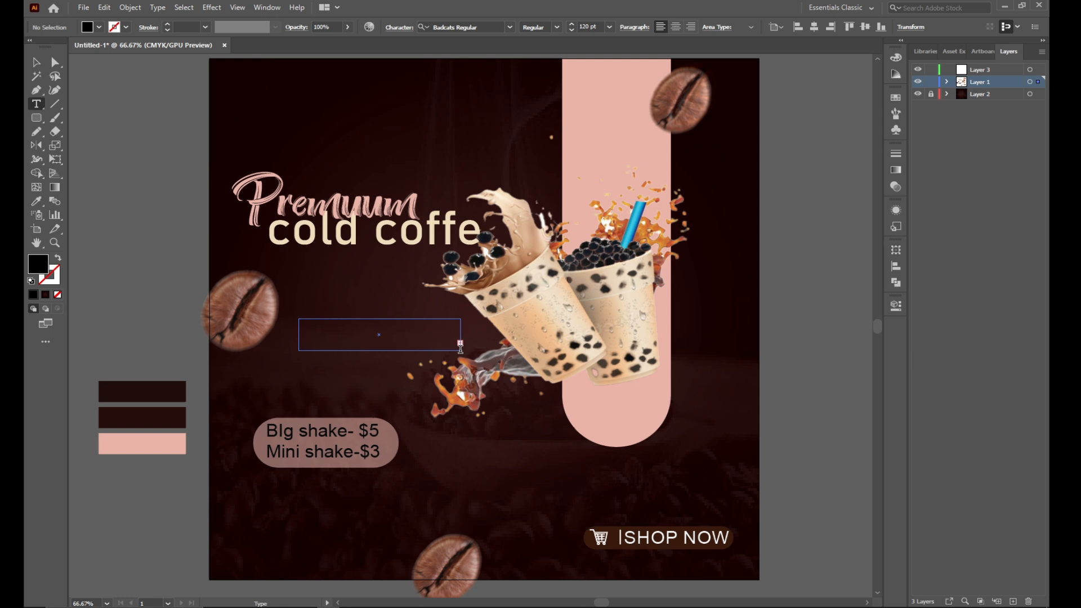
click(36, 62)
Duplicate "cold coffe" below the heading and replace the copy's wording with "day become better with acup of coffe".
drag(344, 233, 369, 335)
key(t)
triple_click(402, 333)
key(BackSpace)
text(day )
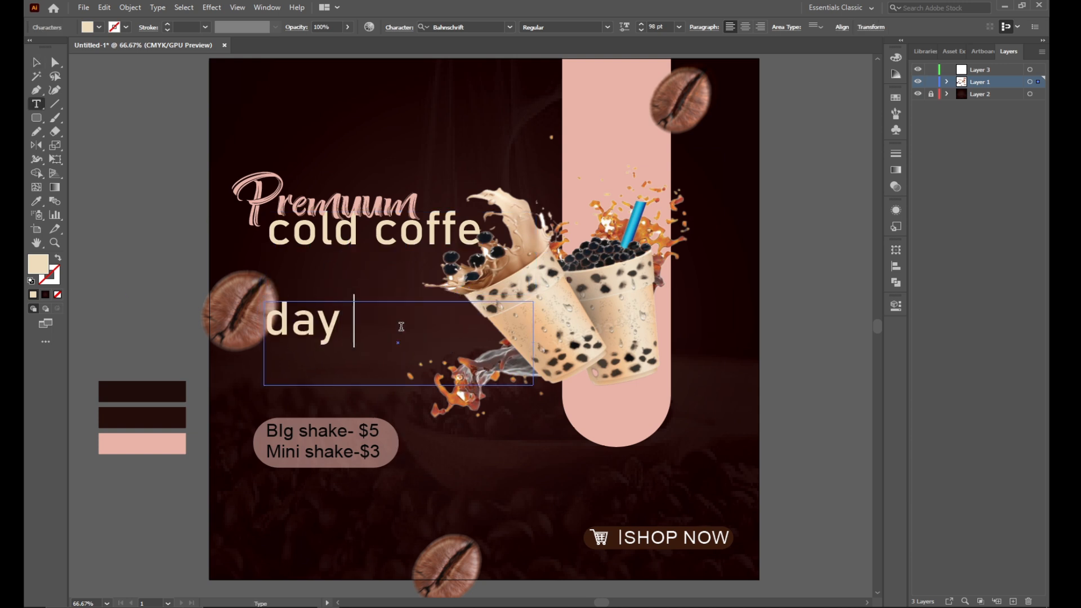
text(be)
text(come)
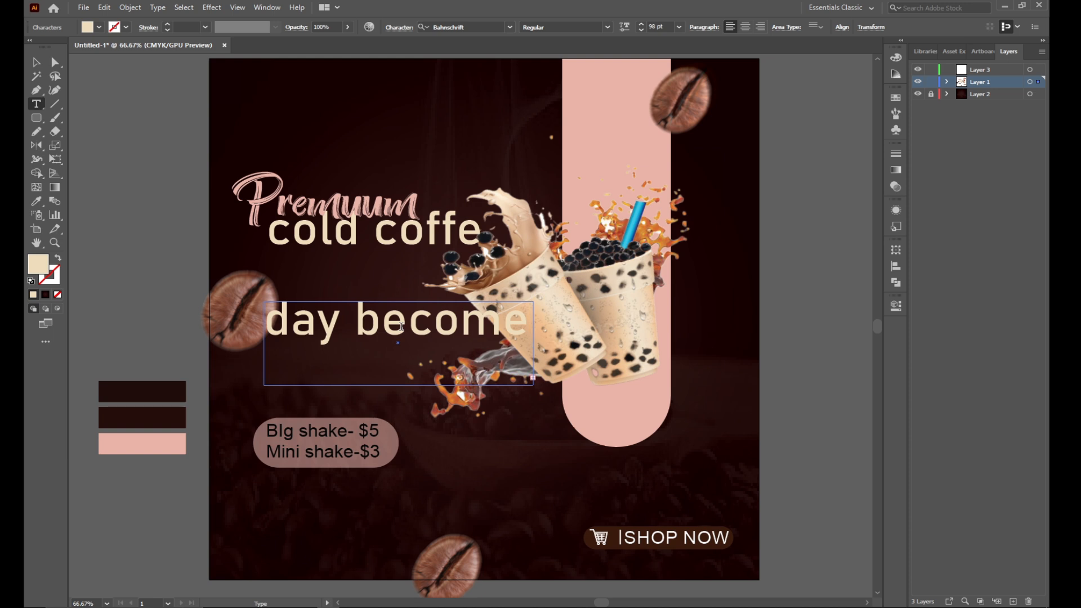
key(Escape)
click(36, 62)
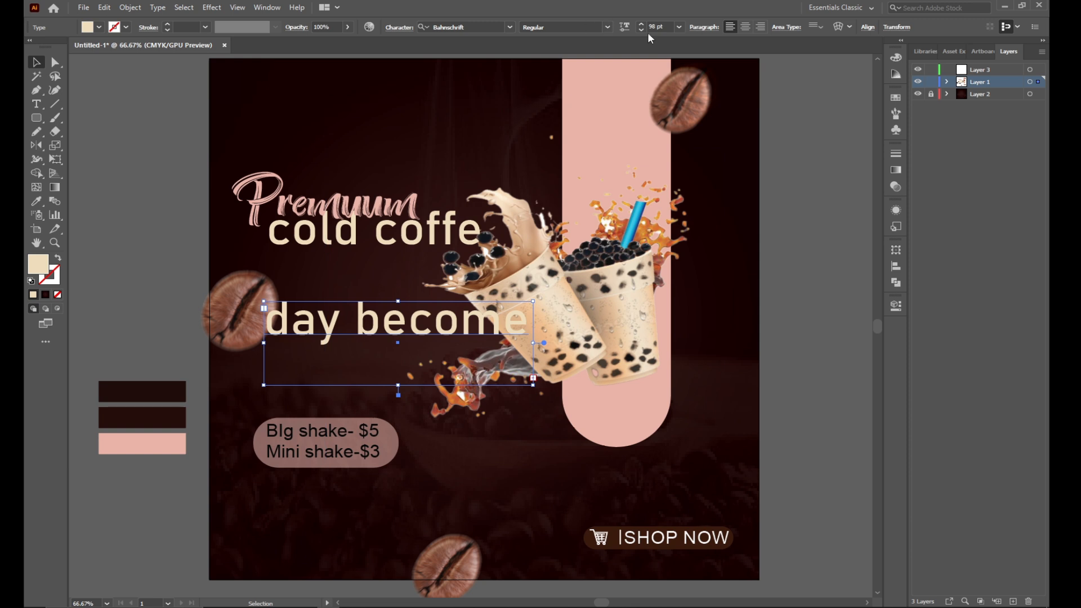
Set the "day become better with acup of coffe" tagline to 36 pt and move it up directly beneath "cold coffe".
click(678, 27)
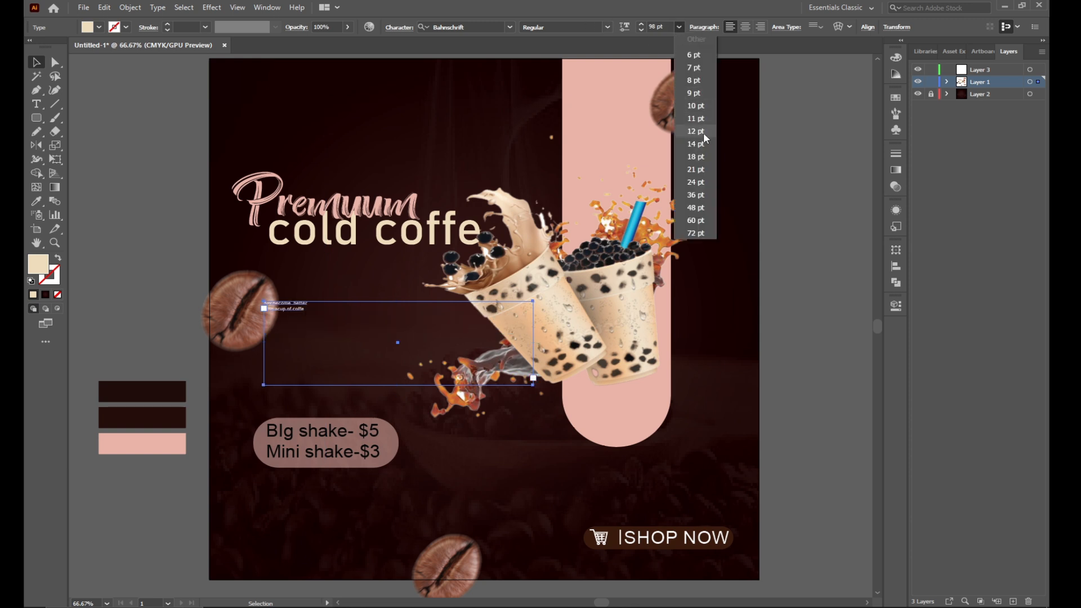
click(698, 198)
click(104, 165)
drag(319, 319, 337, 275)
click(216, 232)
click(138, 200)
Draw a thin horizontal line between "cold coffe" and the tagline and give it a cream stroke.
key(backslash)
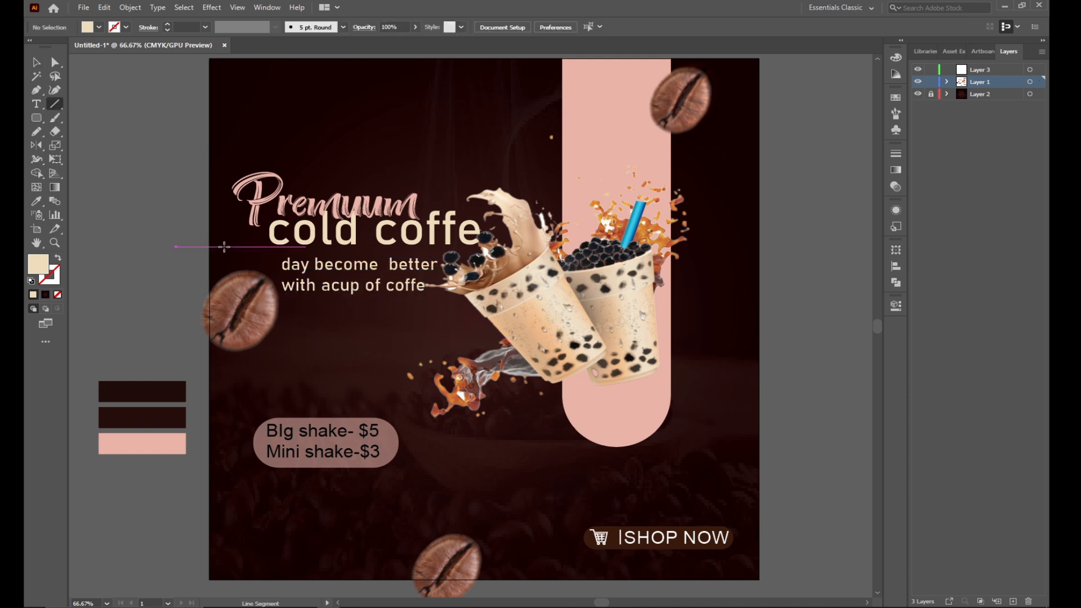
drag(240, 251, 430, 250)
click(51, 274)
click(33, 295)
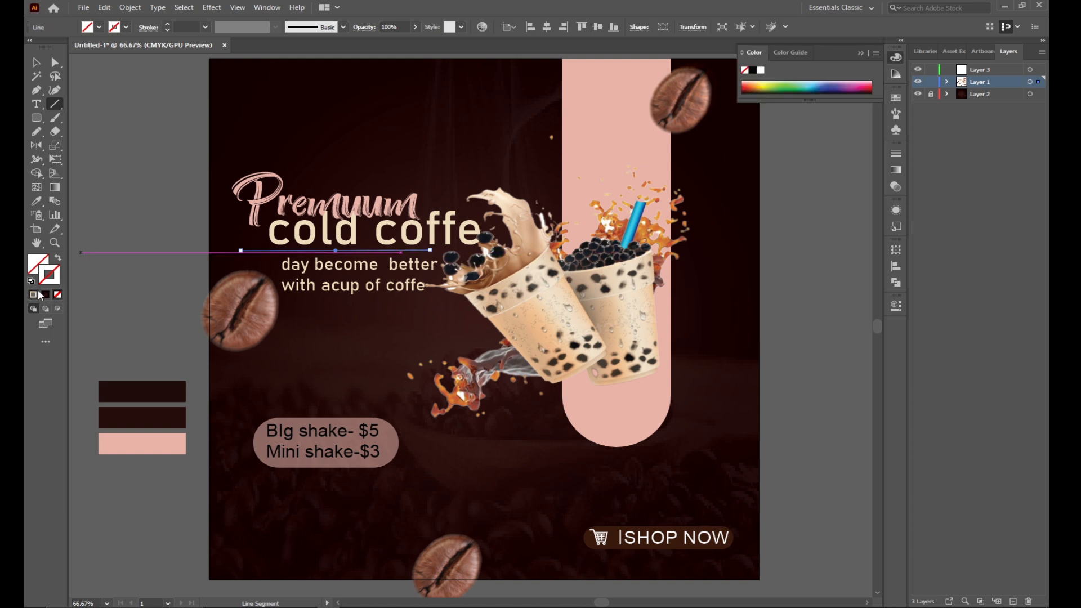
click(36, 62)
click(117, 134)
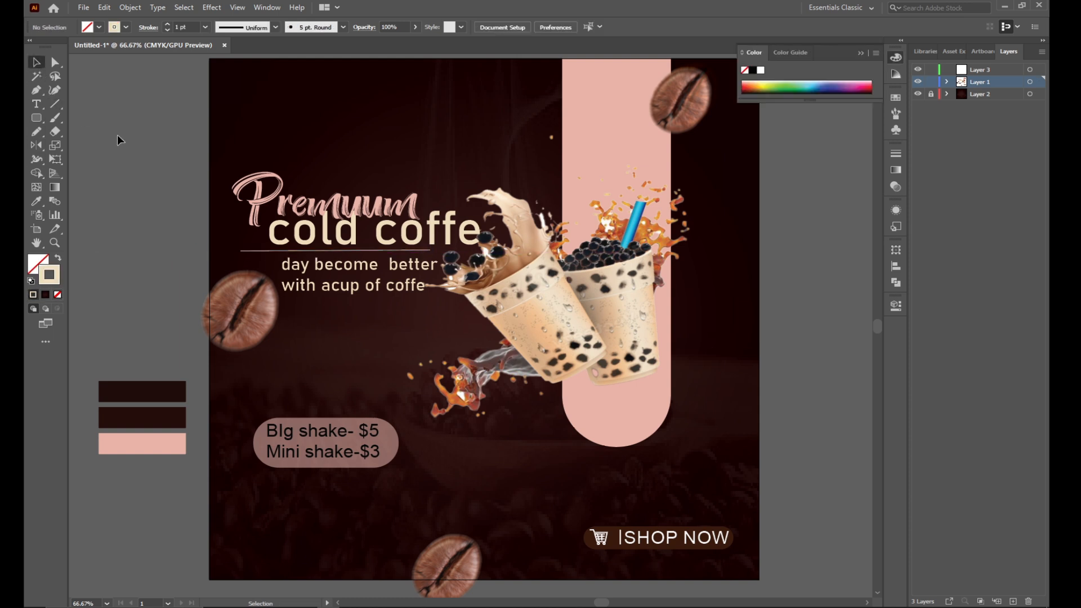
Draw a cream-filled rectangle that covers the whole artboard on top of the design.
drag(37, 117, 65, 114)
drag(210, 57, 760, 580)
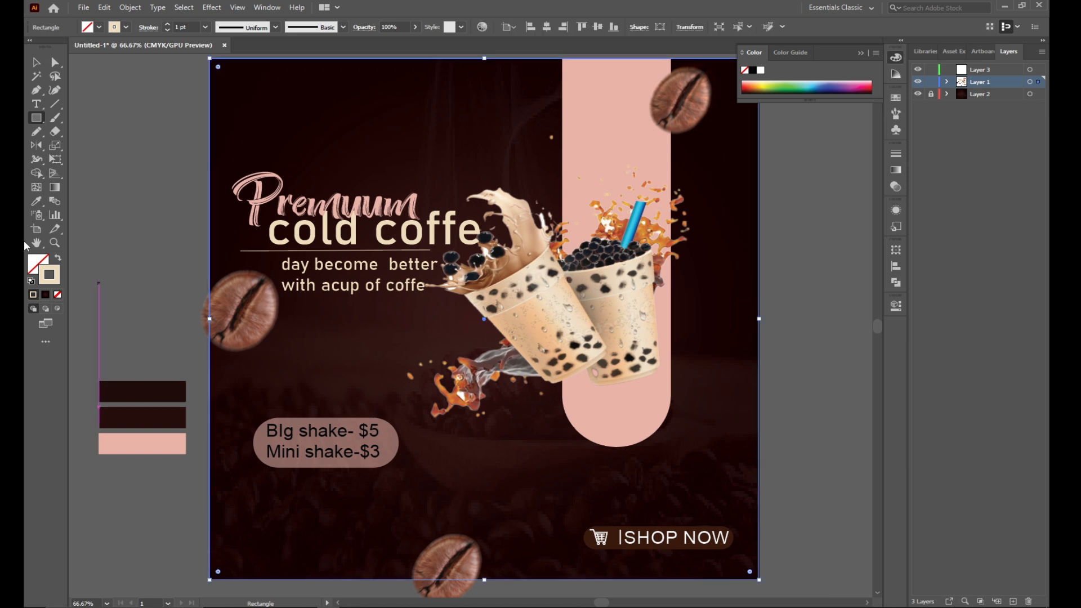
click(35, 294)
click(35, 62)
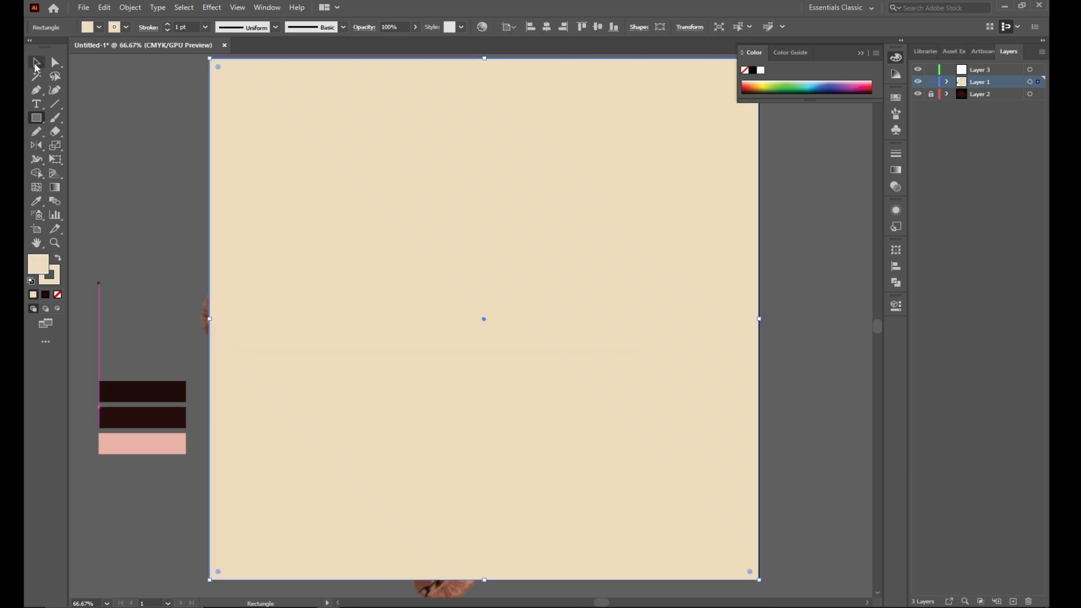
Select all the artwork including the background and clip it to the artboard-sized rectangle with a clipping mask.
key(ctrl+a)
right_click(400, 167)
click(439, 267)
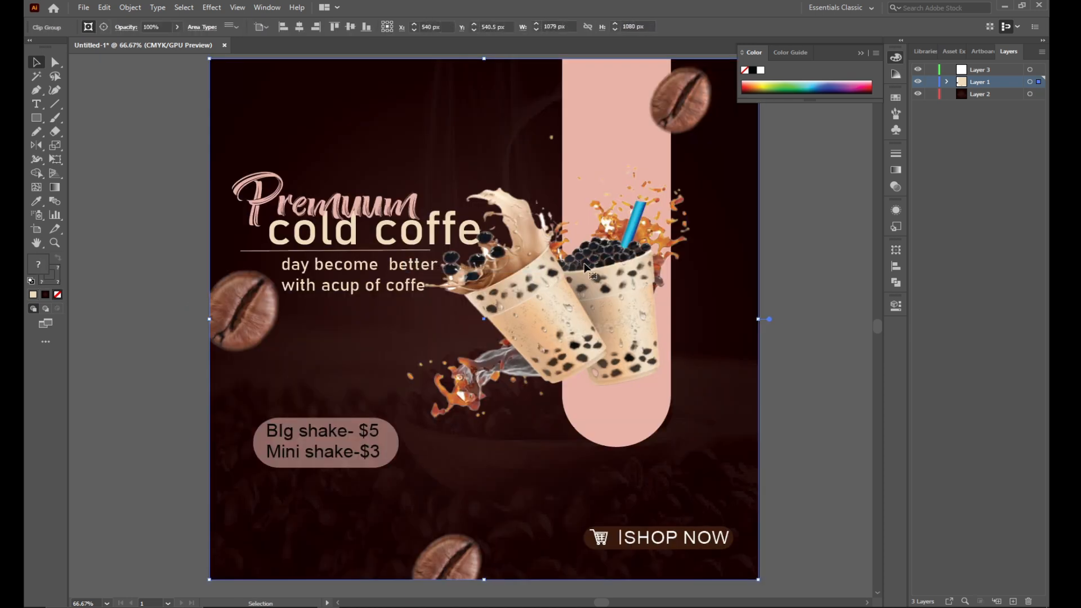
click(190, 190)
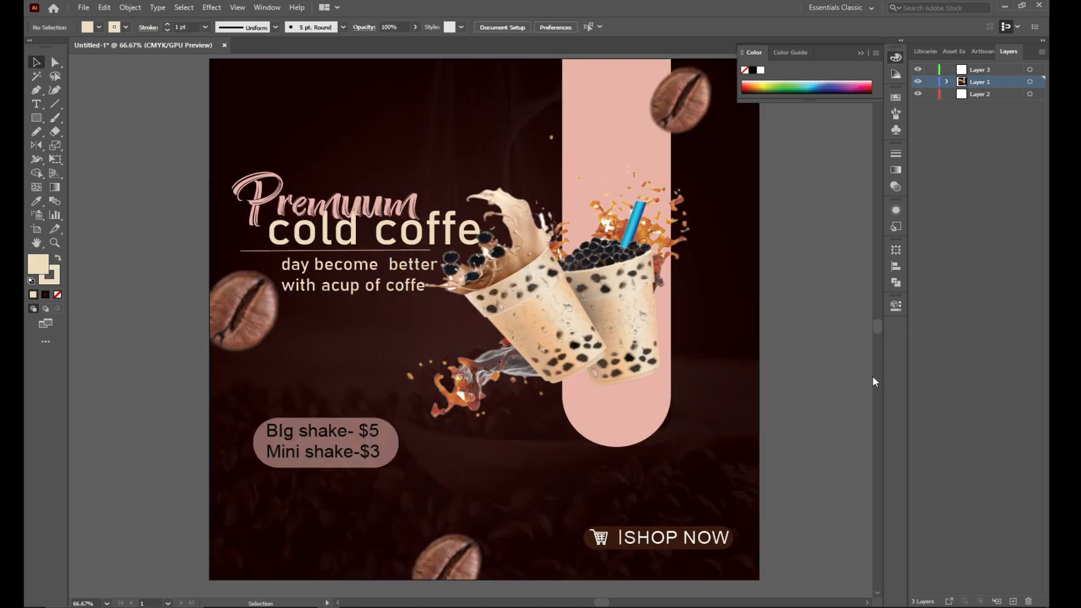